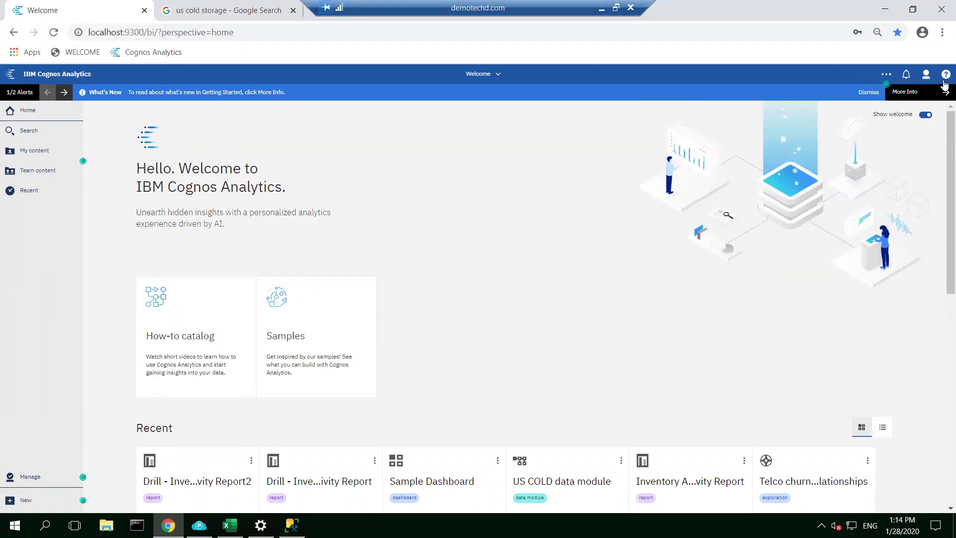
# Step: Show the About box and select the version number, IBM Cognos Analytics 11.1 R5
pyautogui.click(945, 76)
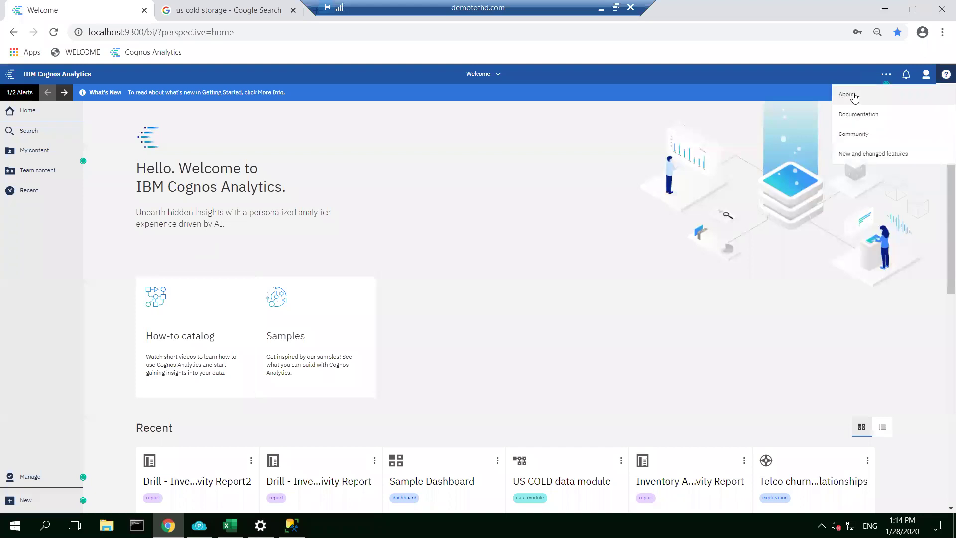
pyautogui.click(846, 95)
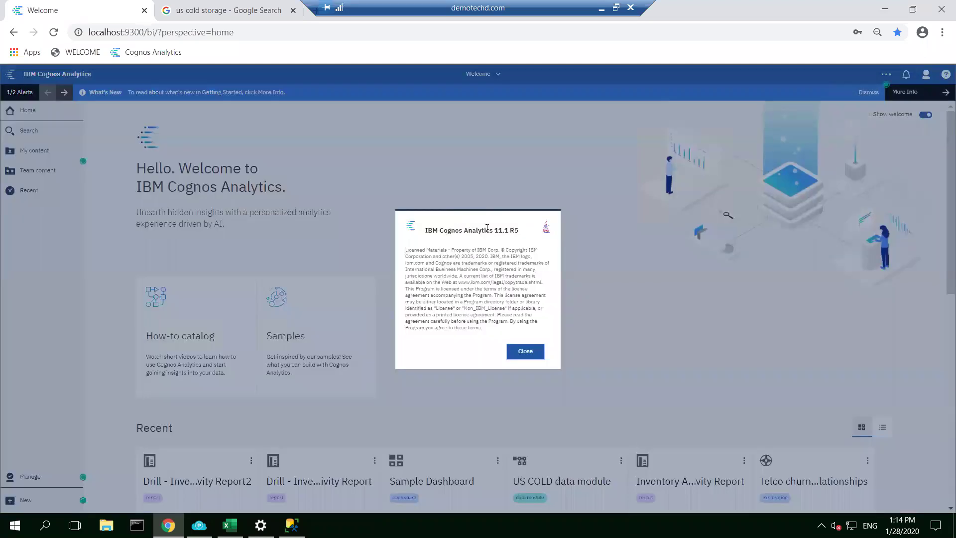
pyautogui.moveTo(519, 231); pyautogui.dragTo(496, 230)
# Step: Close the About box and scroll through the Recent items list
pyautogui.click(221, 272)
pyautogui.click(249, 295)
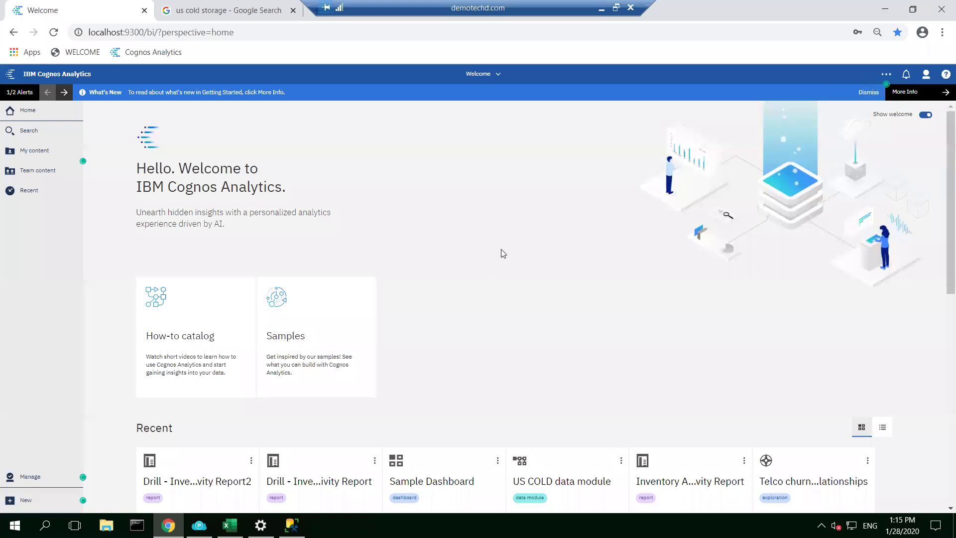
pyautogui.scroll(-4, 421, 269)
pyautogui.scroll(4, 421, 269)
pyautogui.scroll(-4, 418, 208)
pyautogui.scroll(-4, 388, 214)
pyautogui.scroll(5, 424, 249)
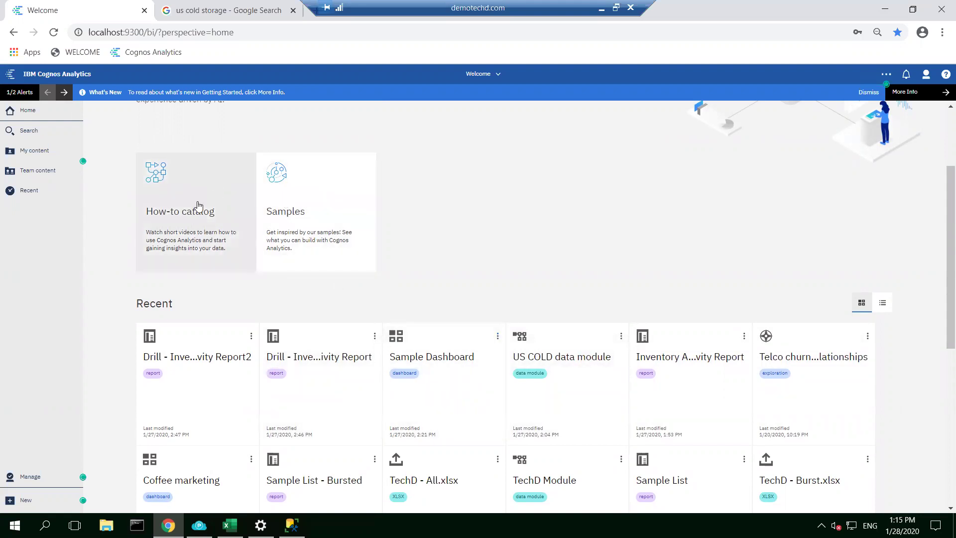
# Step: Step forward and back through the What's New alert messages
pyautogui.scroll(3, 793, 159)
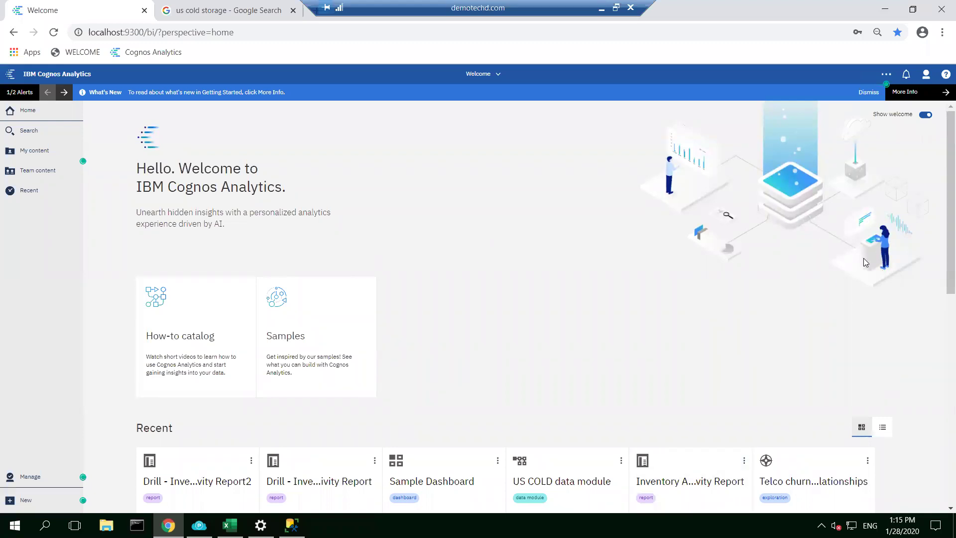
pyautogui.scroll(-7, 942, 251)
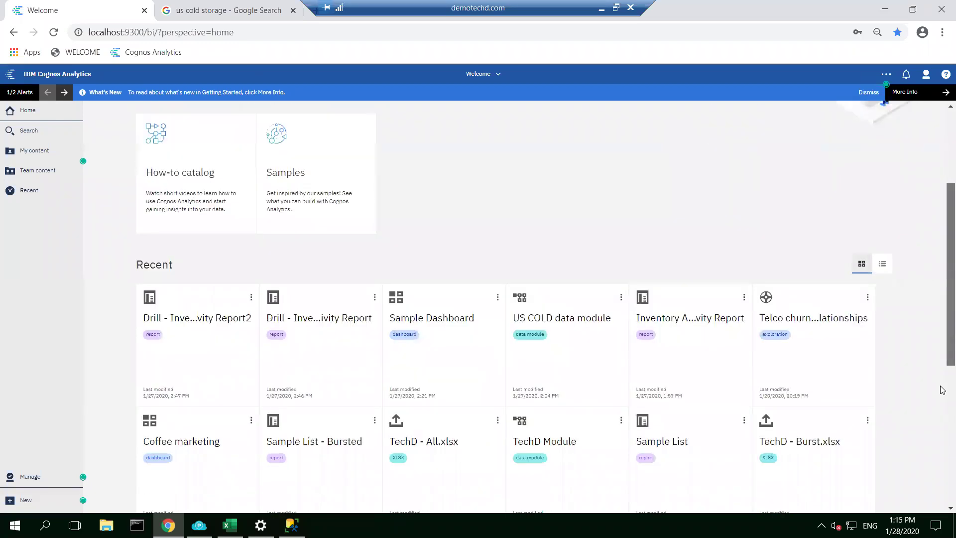
pyautogui.scroll(8, 942, 348)
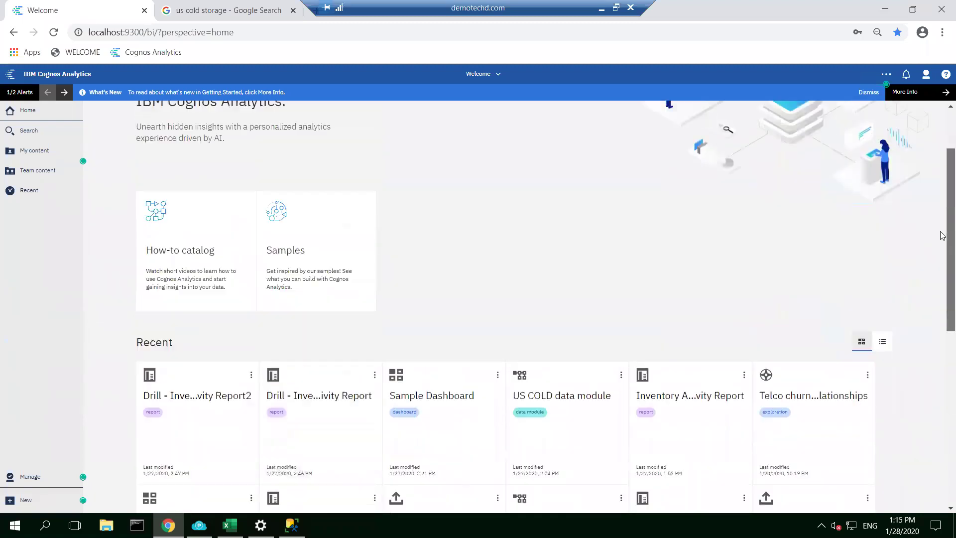
pyautogui.scroll(-4, 942, 264)
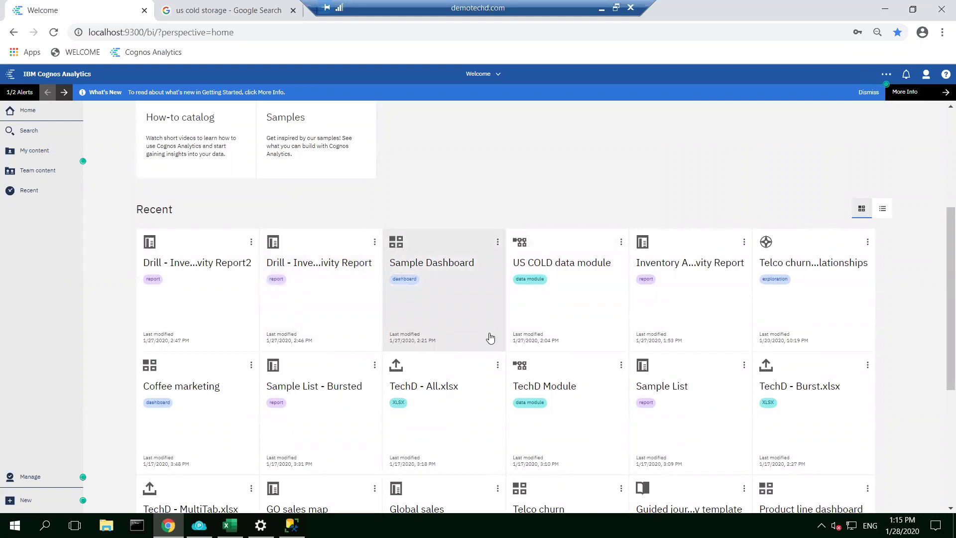
pyautogui.scroll(4, 437, 150)
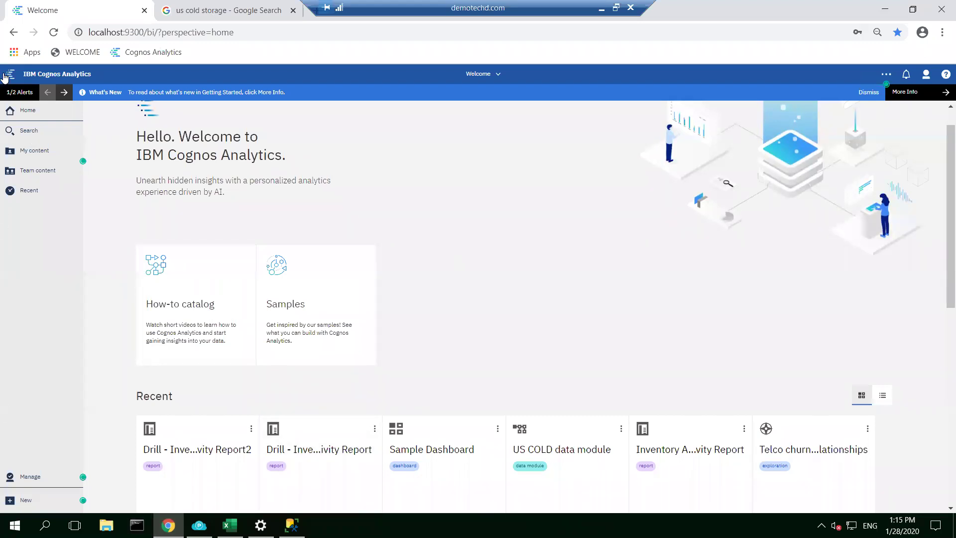
pyautogui.click(64, 92)
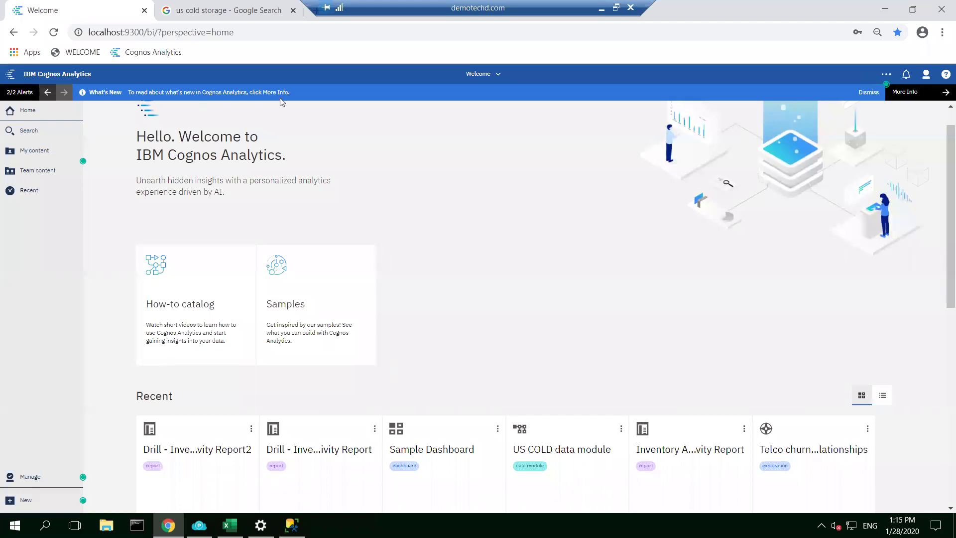
pyautogui.click(47, 92)
# Step: Sign back in with the admin user ID and password
pyautogui.click(31, 133)
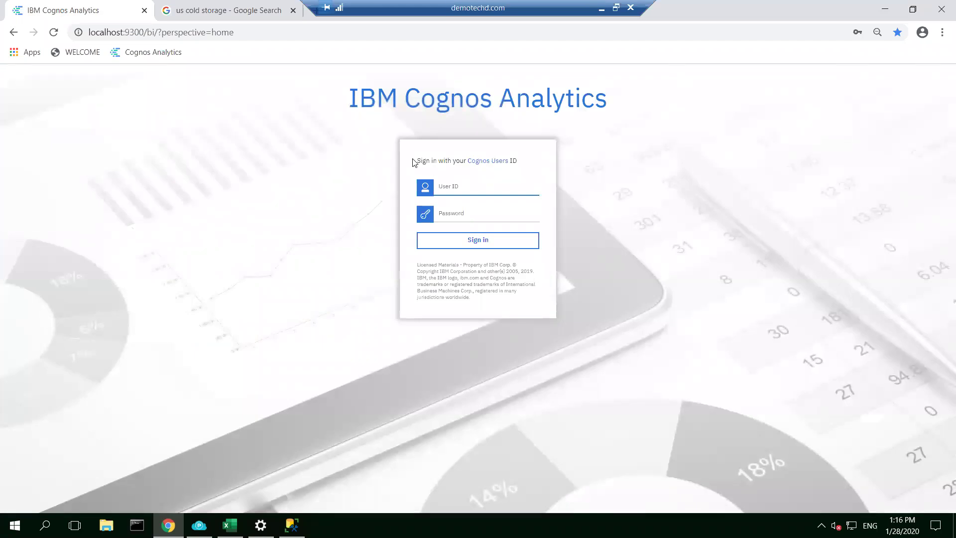
pyautogui.write('cogadmin')
pyautogui.press('Tab')
pyautogui.write('c')
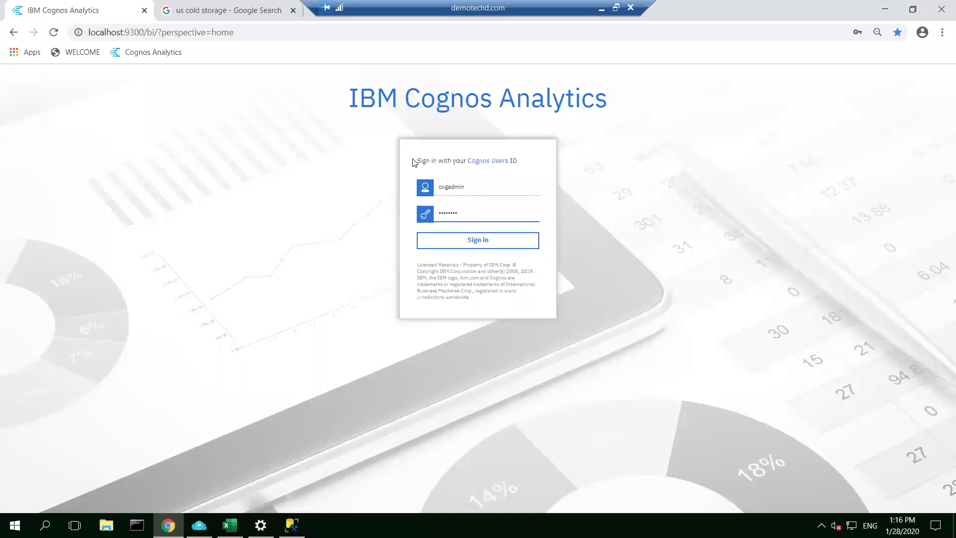
pyautogui.press('Return')
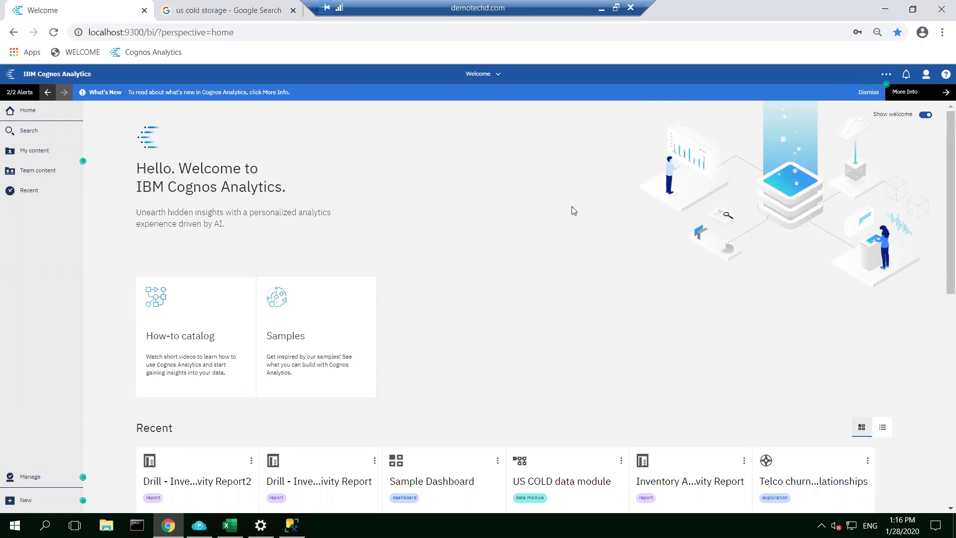
pyautogui.scroll(-8, 594, 270)
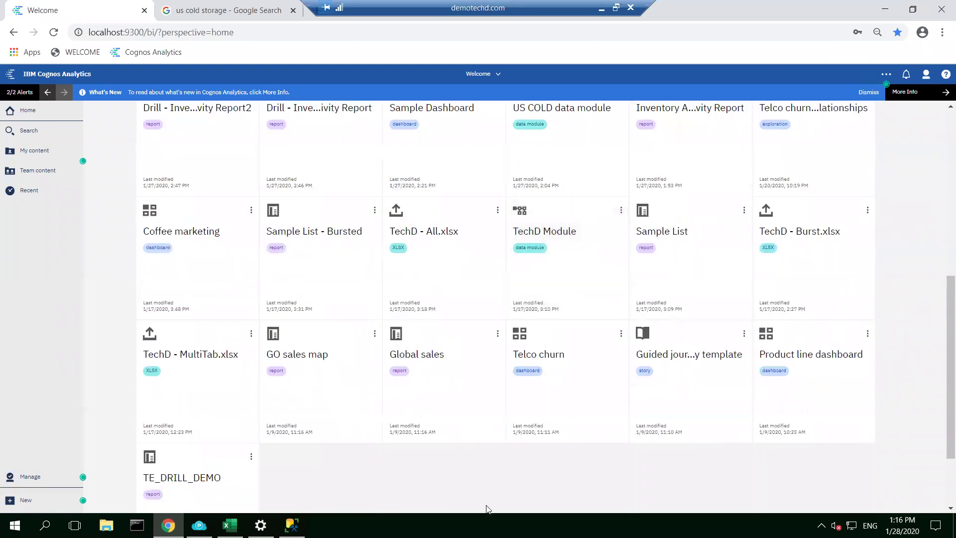
pyautogui.scroll(8, 452, 300)
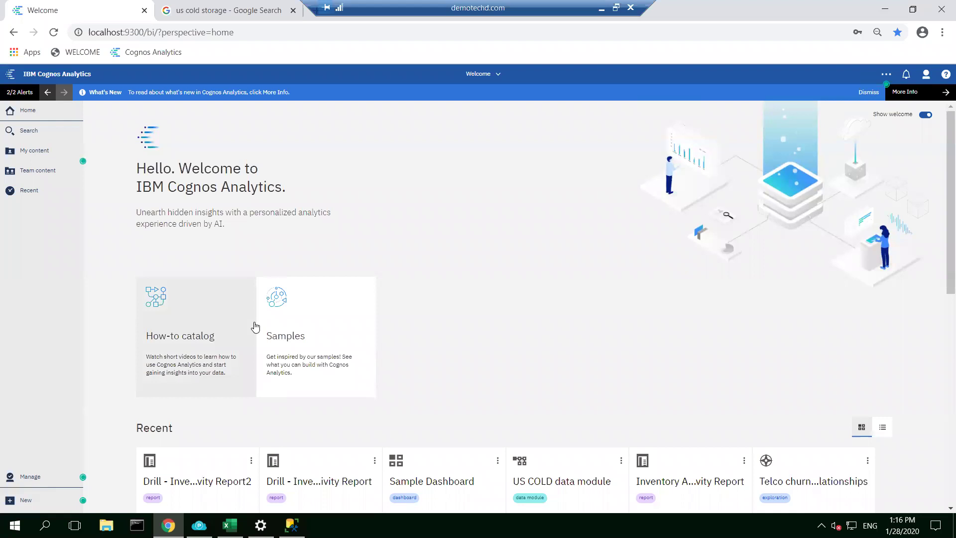
pyautogui.scroll(-5, 492, 385)
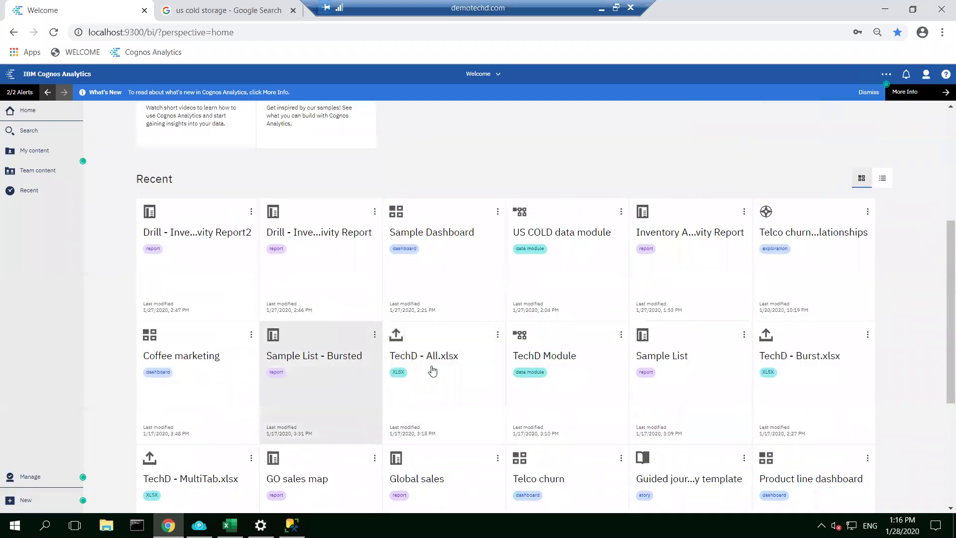
pyautogui.scroll(5, 431, 369)
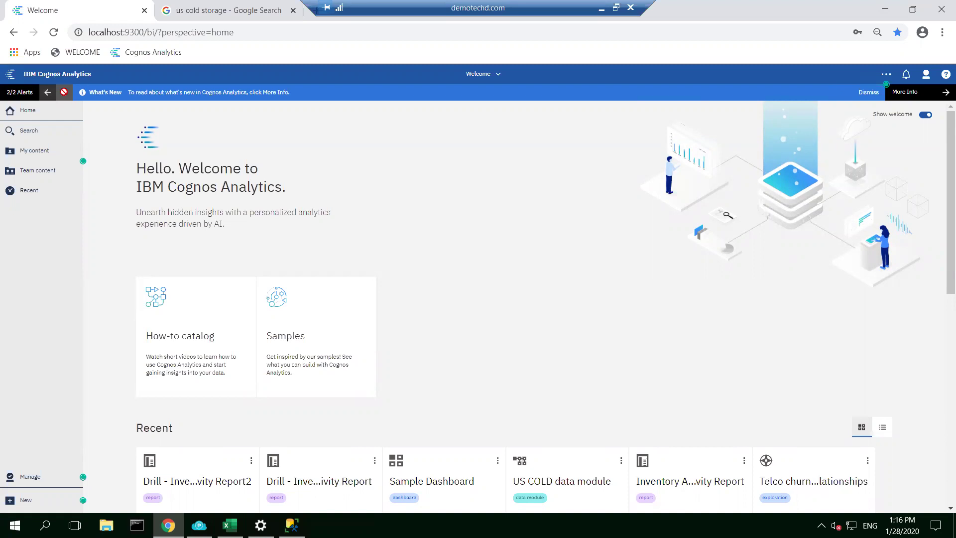
# Step: Flip through the alerts and browse the Search, My content, Team content and Recent panels
pyautogui.click(48, 92)
pyautogui.click(64, 93)
pyautogui.click(22, 133)
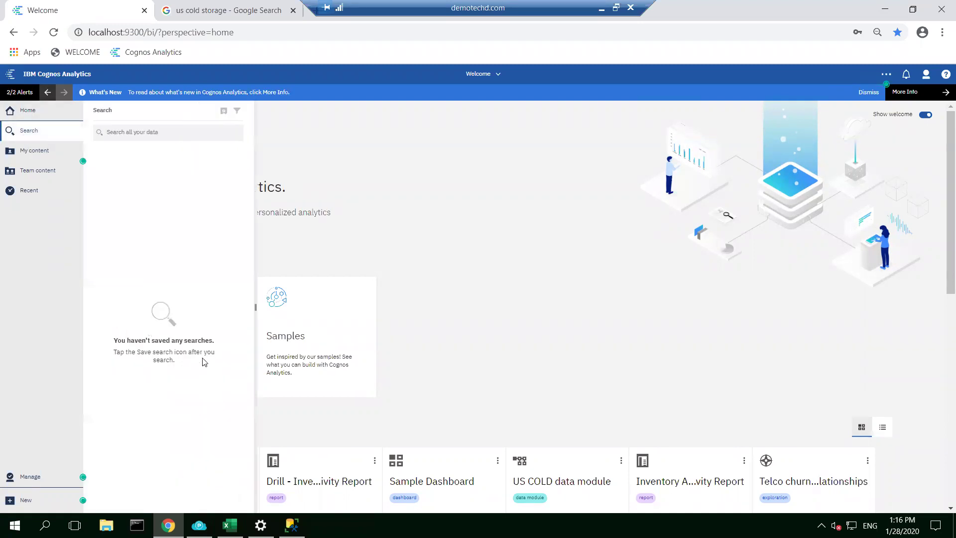
pyautogui.click(25, 156)
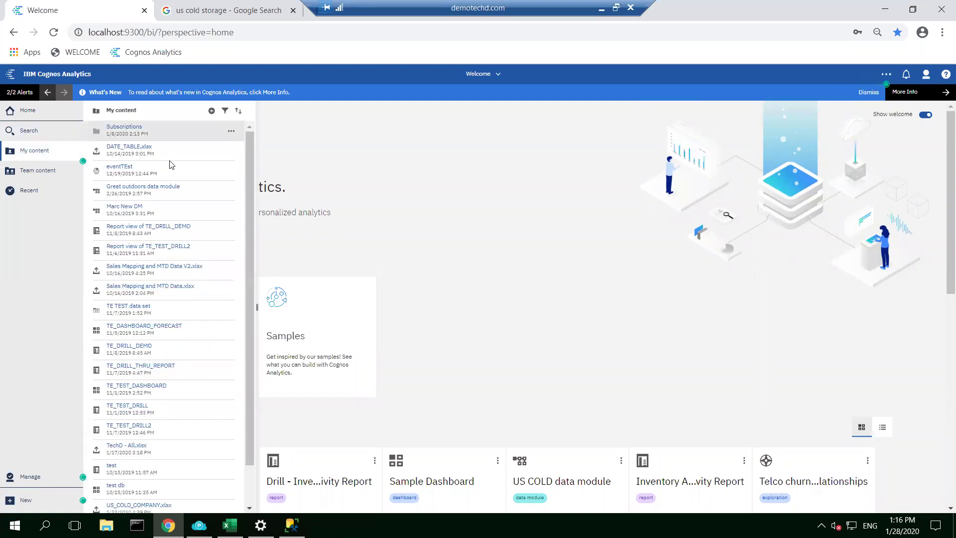
pyautogui.click(34, 173)
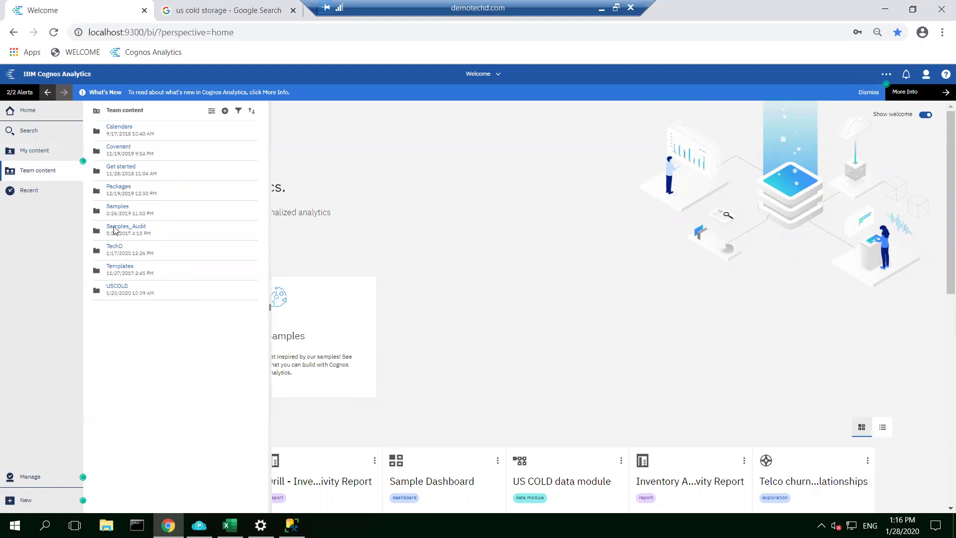
pyautogui.click(25, 193)
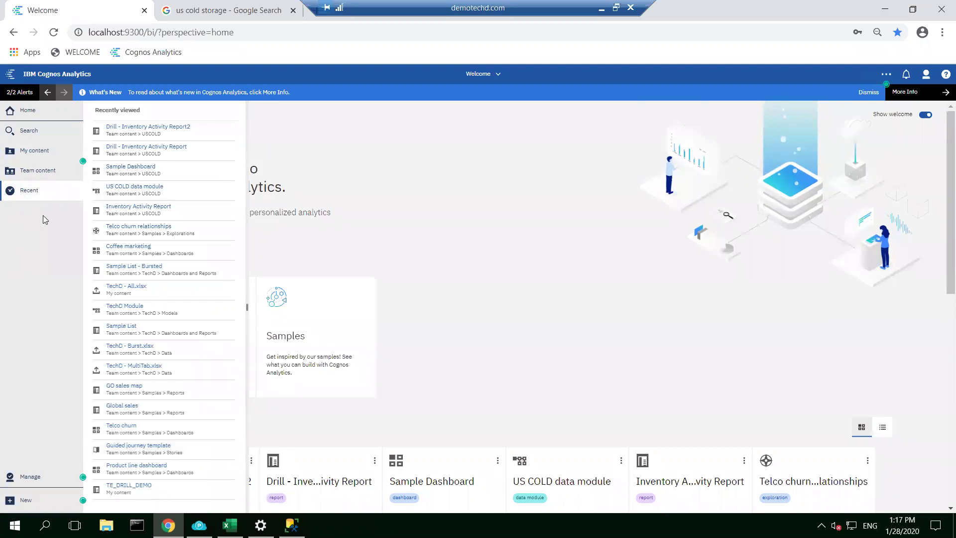
# Step: Close Recent, revisit and close My content, then open the Manage administration options
pyautogui.click(60, 191)
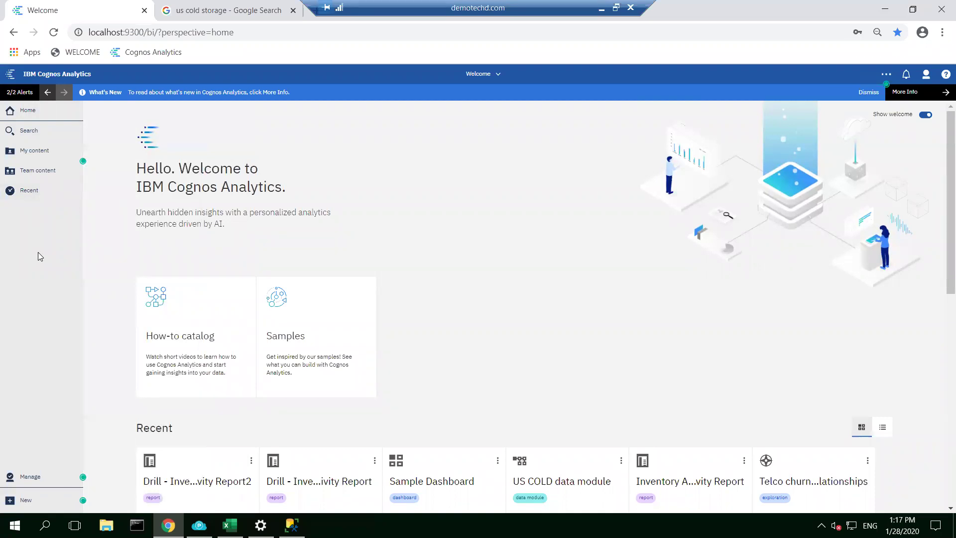
pyautogui.click(33, 155)
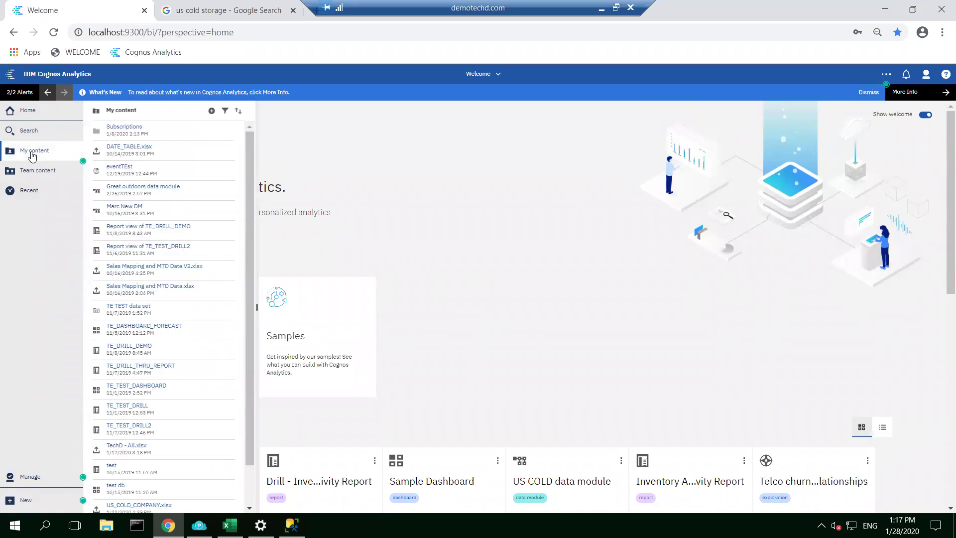
pyautogui.click(81, 167)
pyautogui.click(30, 483)
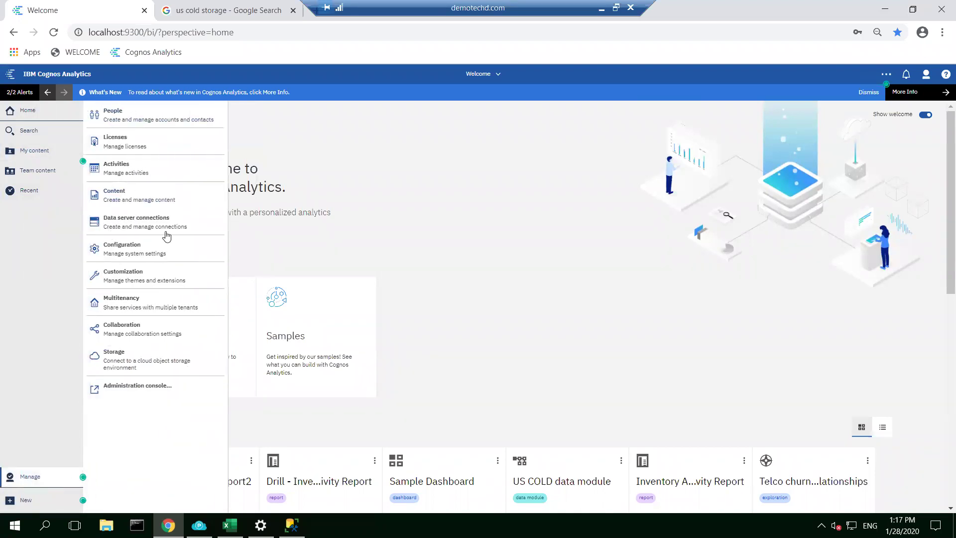
# Step: Start a new Cloud storage connection, trying Amazon S3 then IBM Cloud Object Storage as type
pyautogui.click(113, 365)
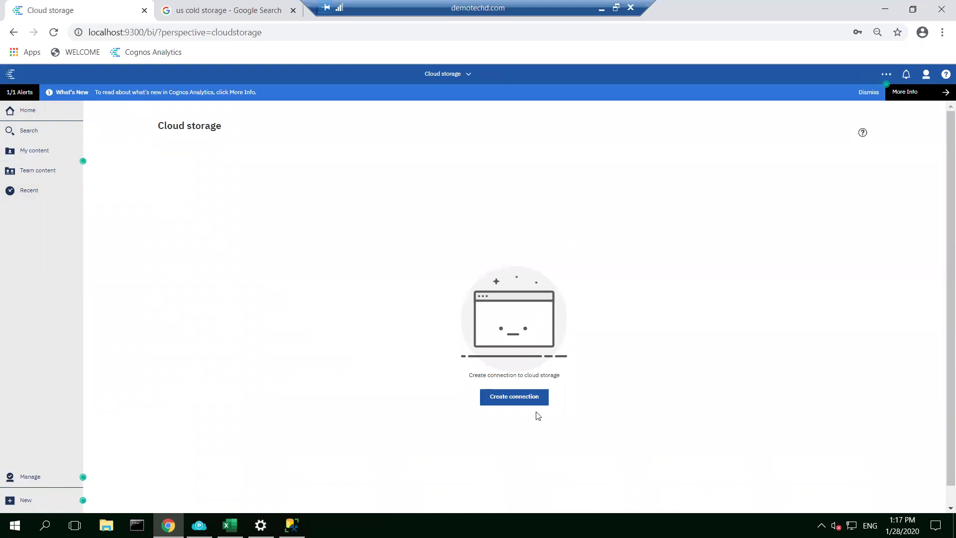
pyautogui.click(504, 400)
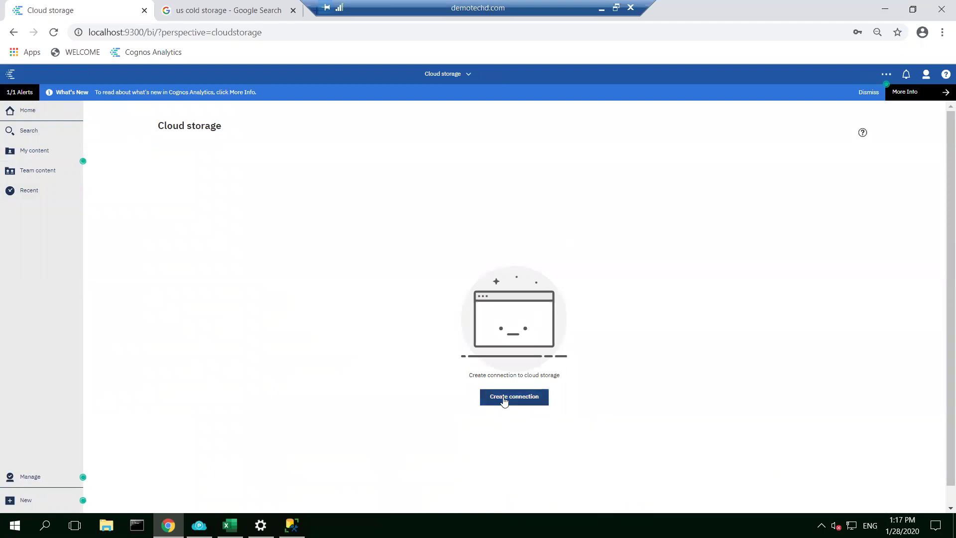
pyautogui.click(209, 302)
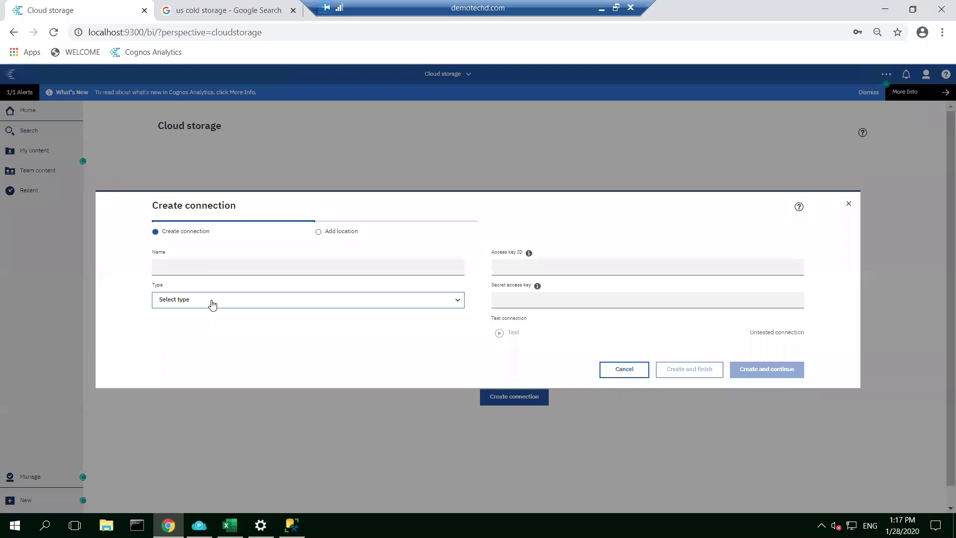
pyautogui.click(175, 318)
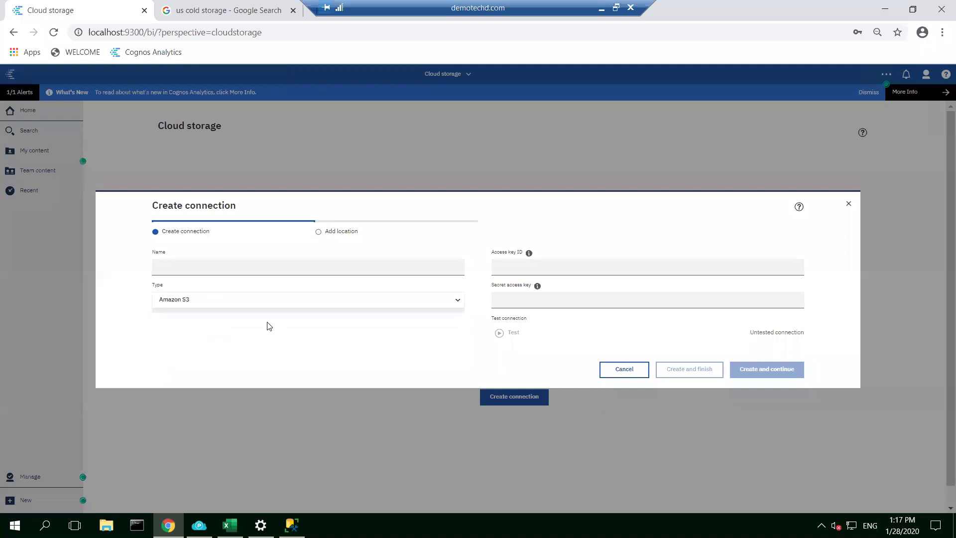
pyautogui.click(222, 304)
pyautogui.click(199, 337)
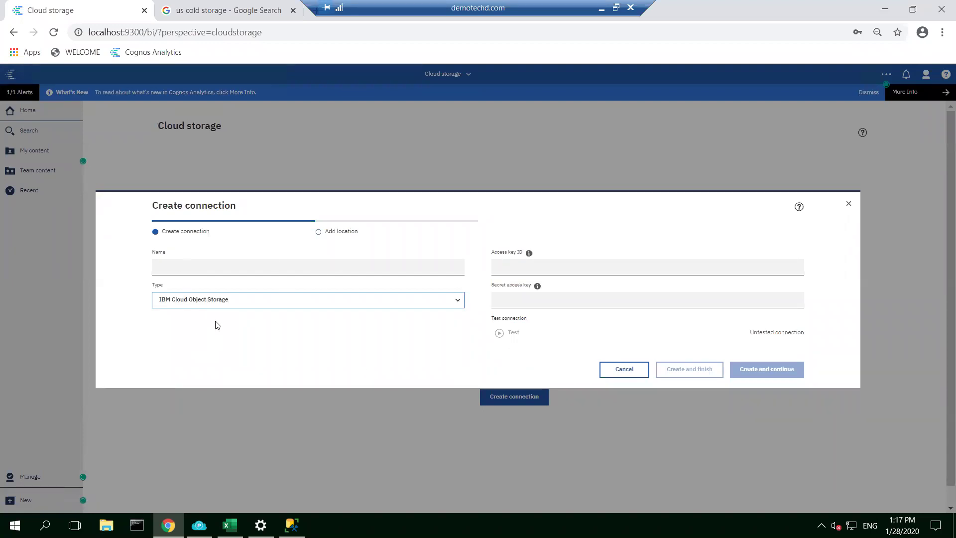
# Step: Switch the type to Other and back, cancel the connection, and open Manage
pyautogui.click(224, 300)
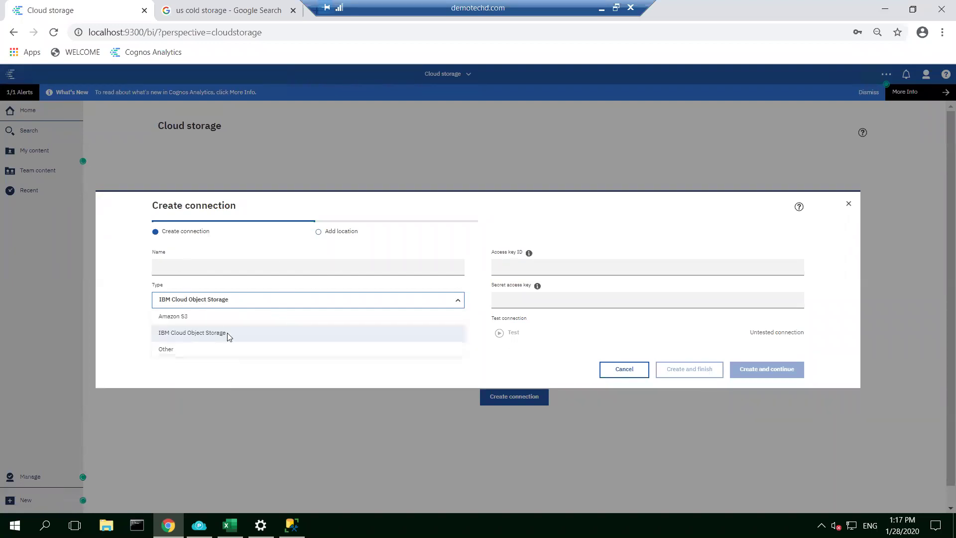
pyautogui.click(165, 350)
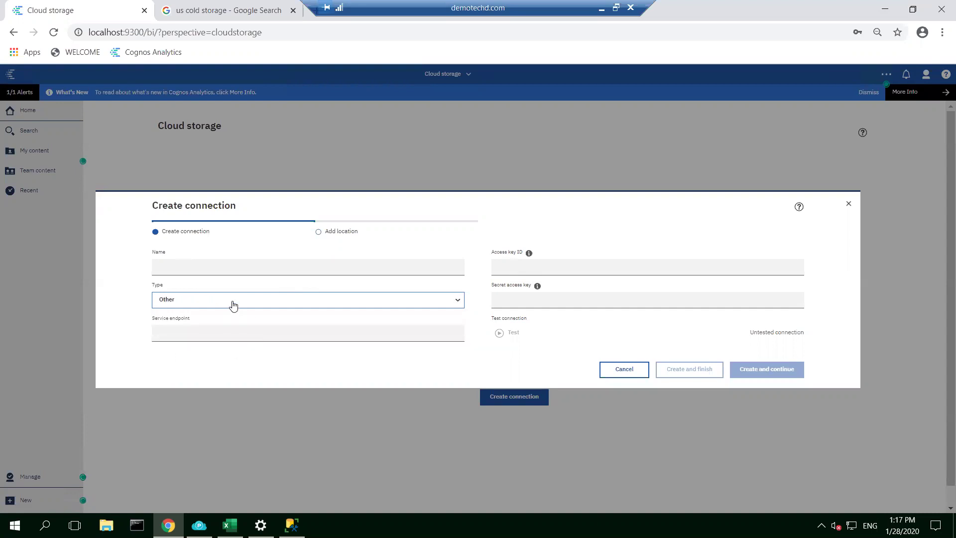
pyautogui.click(233, 305)
pyautogui.click(192, 335)
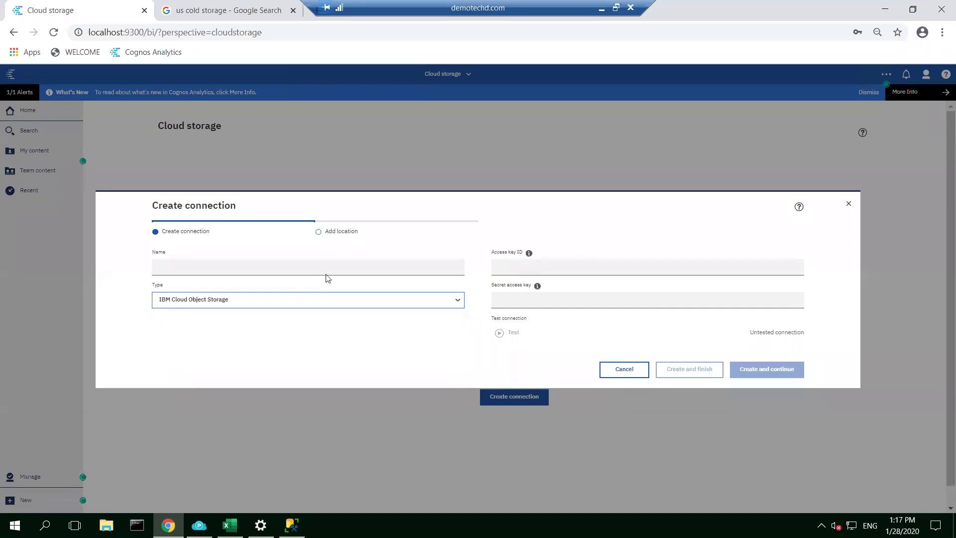
pyautogui.click(623, 370)
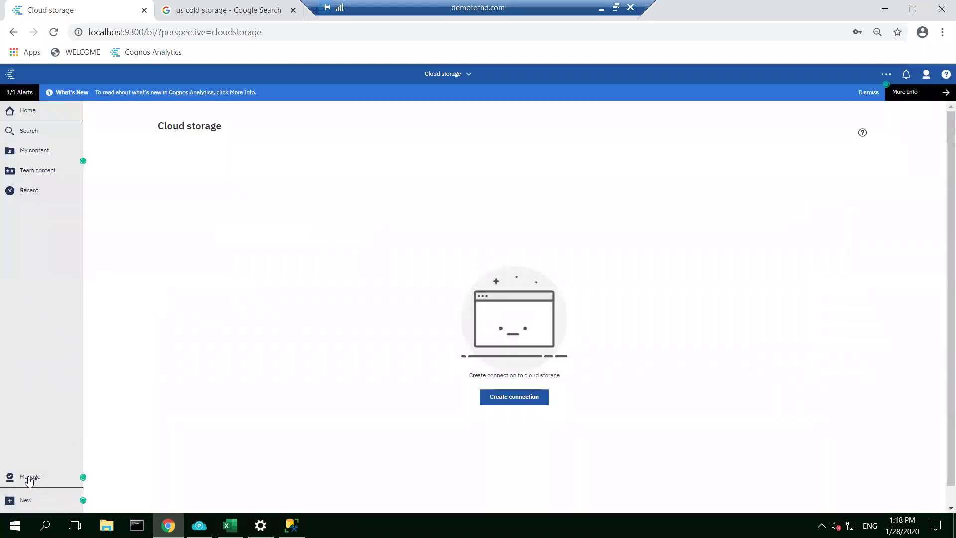
pyautogui.click(29, 478)
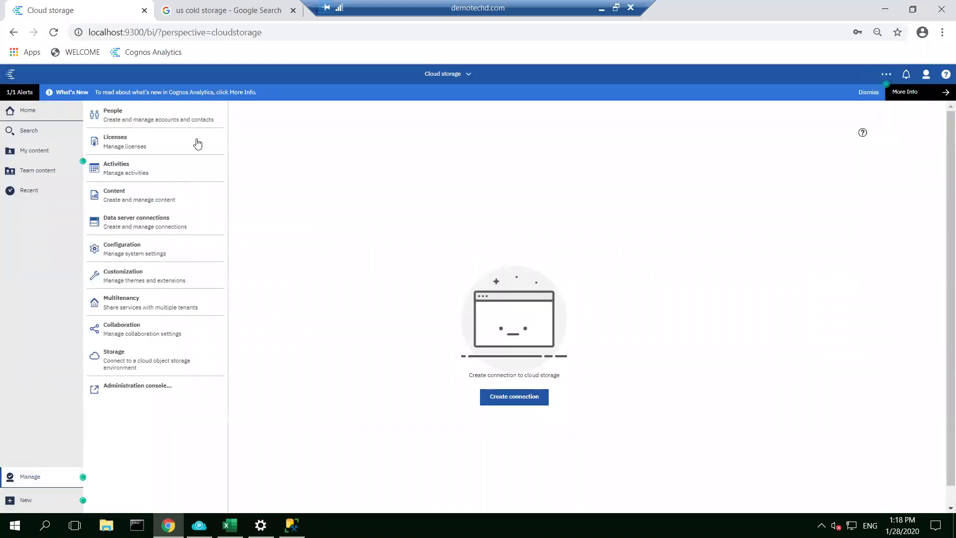
# Step: Review the Cognos namespace's groups and roles under People > Accounts, then close the panel
pyautogui.click(118, 118)
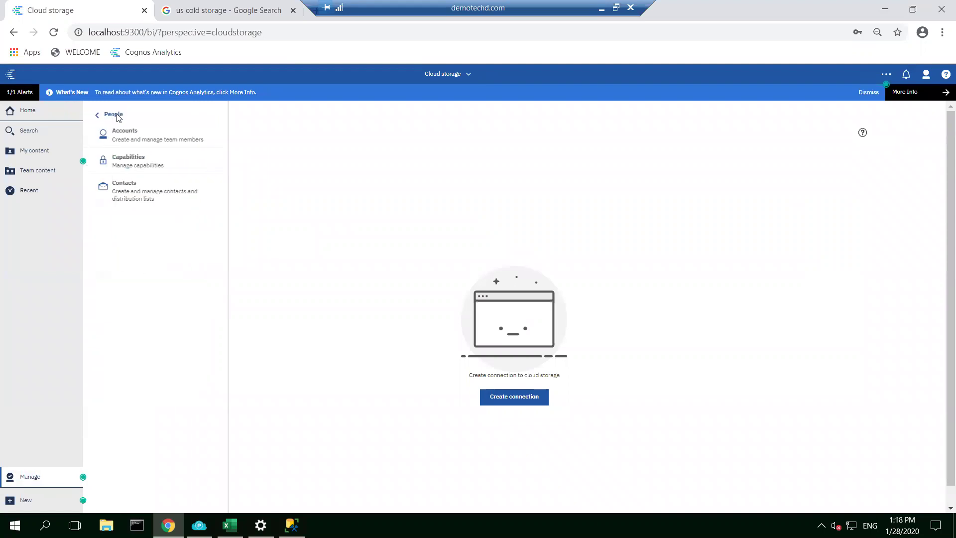
pyautogui.click(123, 132)
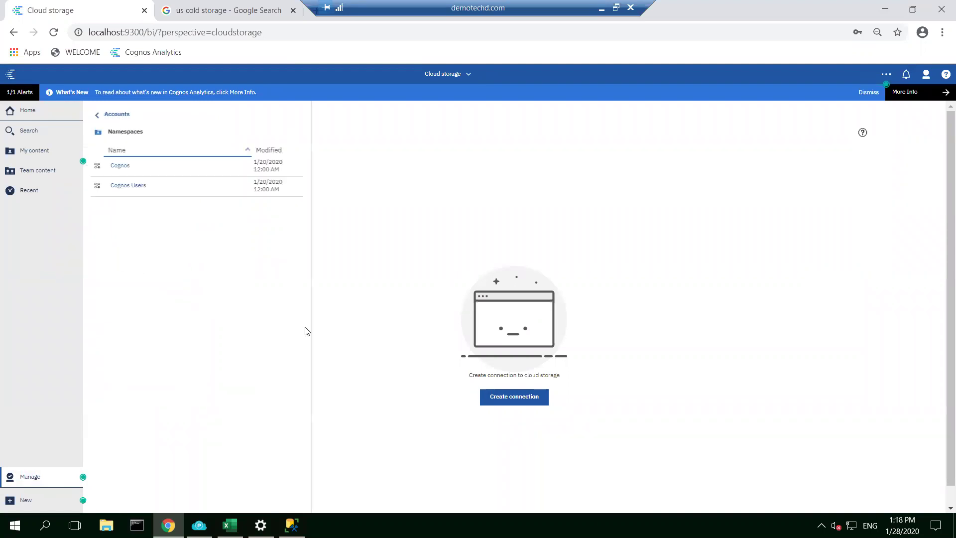
pyautogui.click(122, 167)
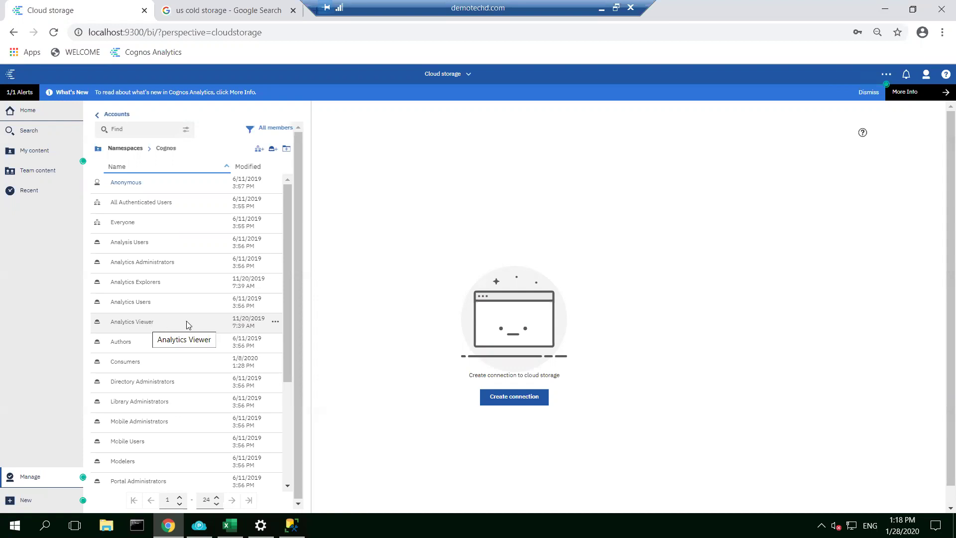
pyautogui.scroll(-2, 183, 426)
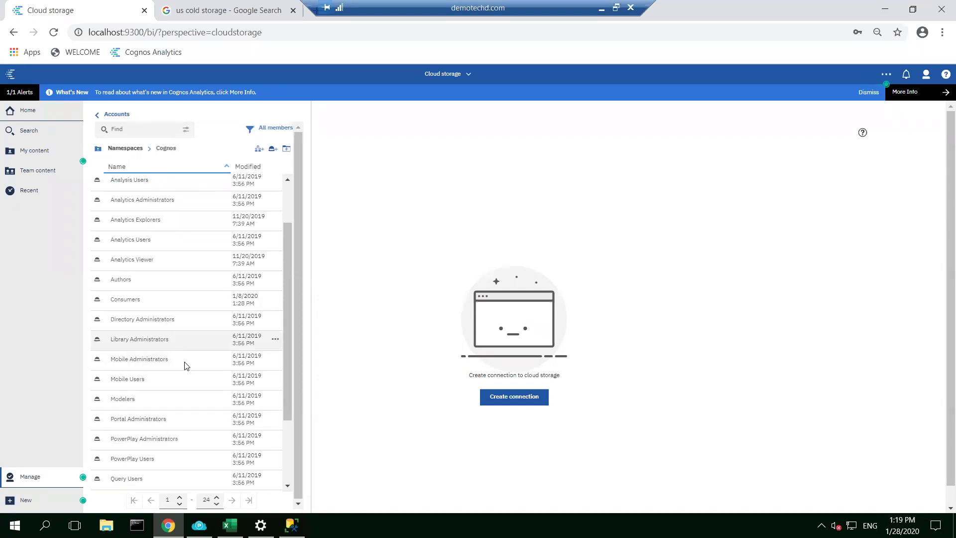
pyautogui.scroll(-3, 186, 363)
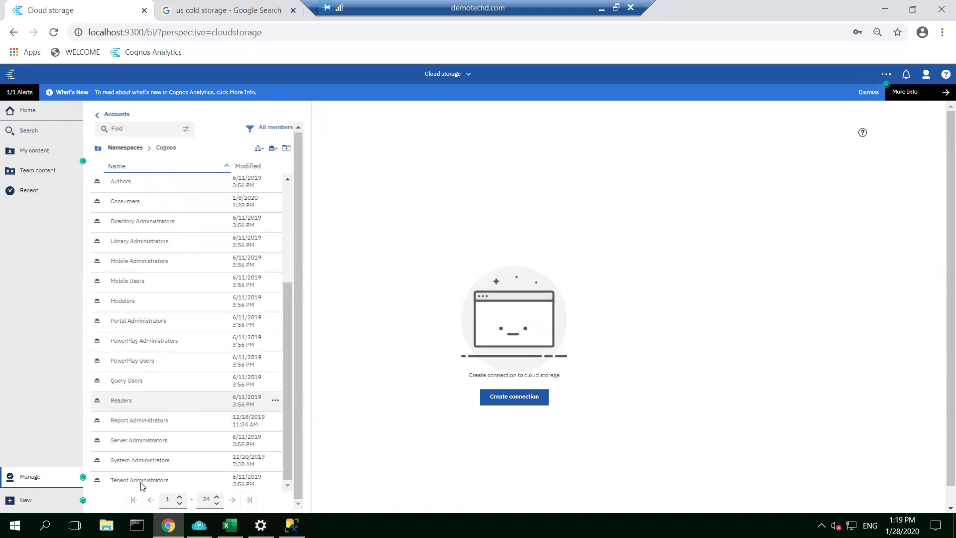
pyautogui.scroll(4, 181, 380)
pyautogui.scroll(-4, 125, 487)
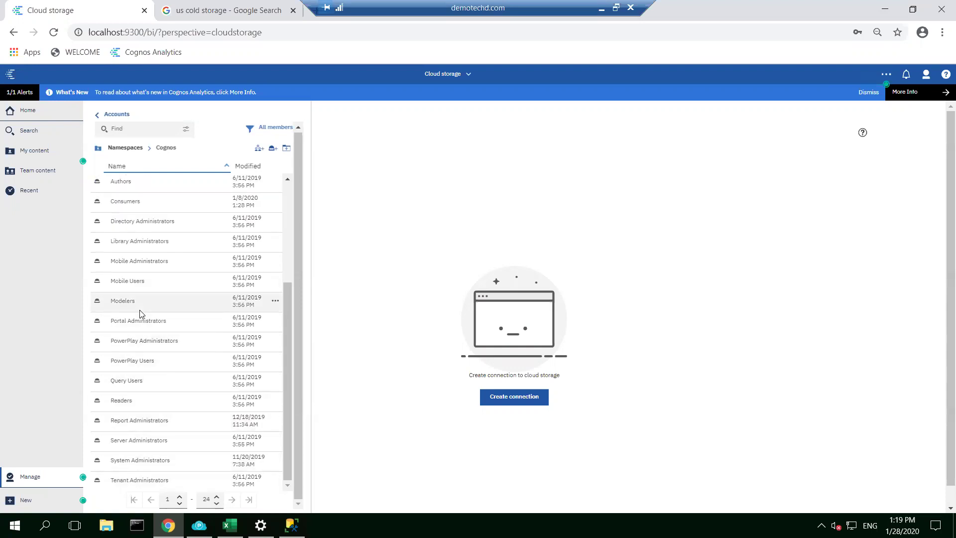
pyautogui.scroll(4, 147, 344)
pyautogui.scroll(1, 152, 369)
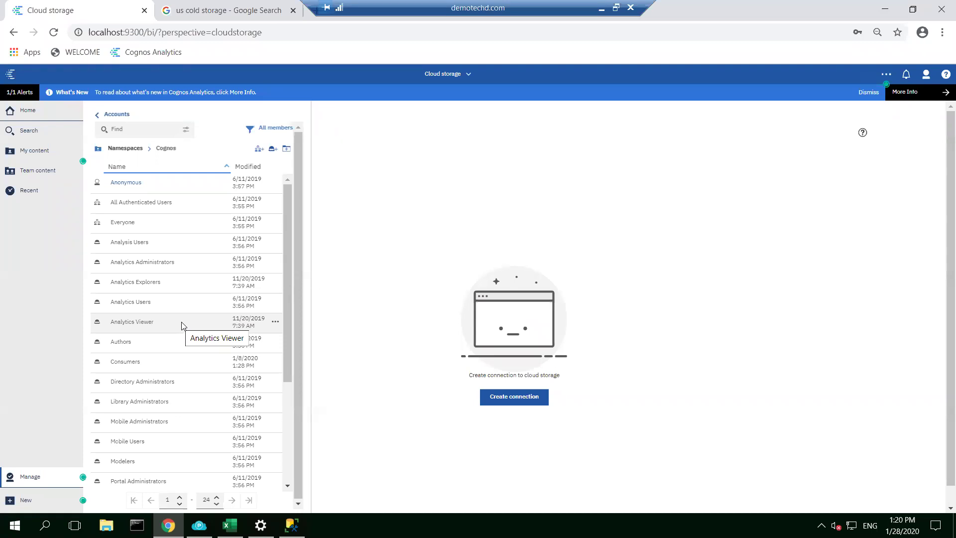
pyautogui.click(390, 326)
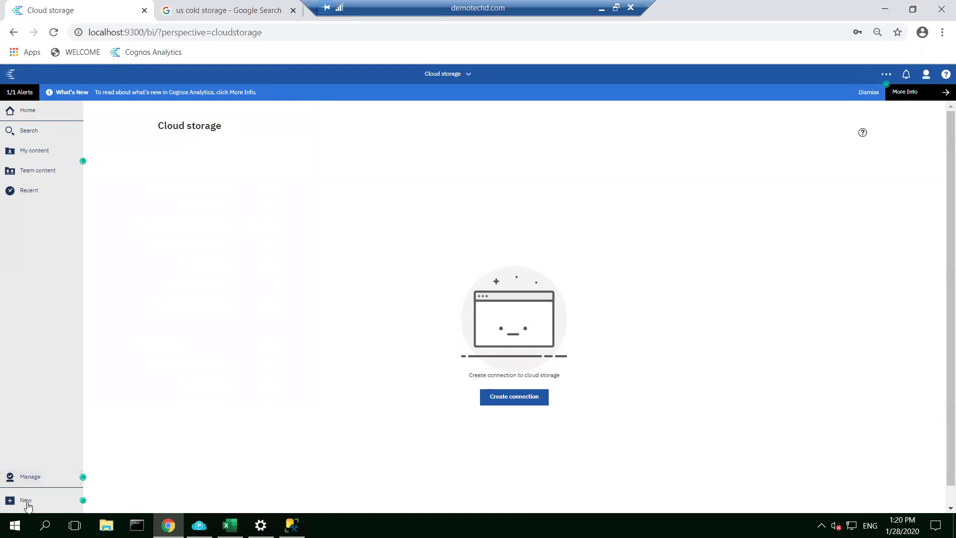
# Step: Look through the New menu and its Other options, then choose Upload files
pyautogui.click(30, 500)
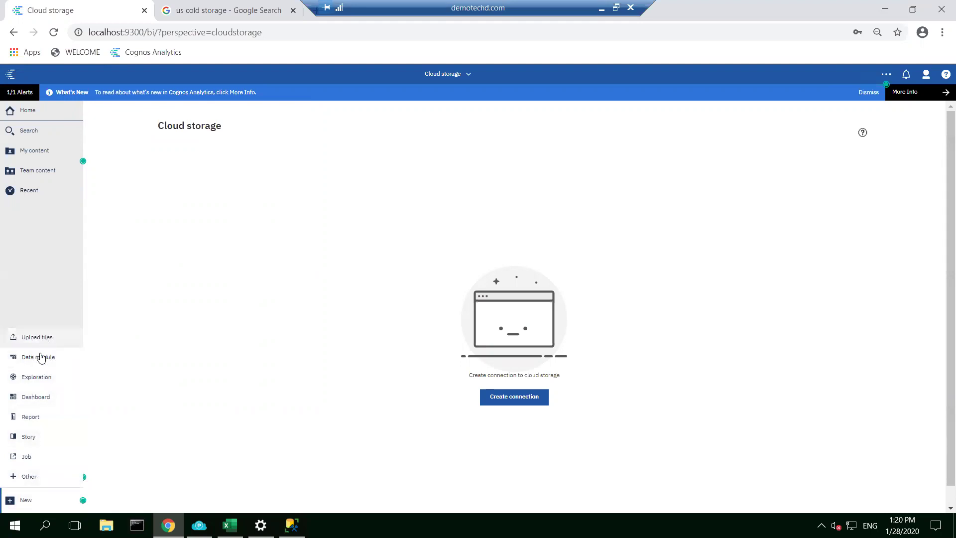
pyautogui.click(27, 479)
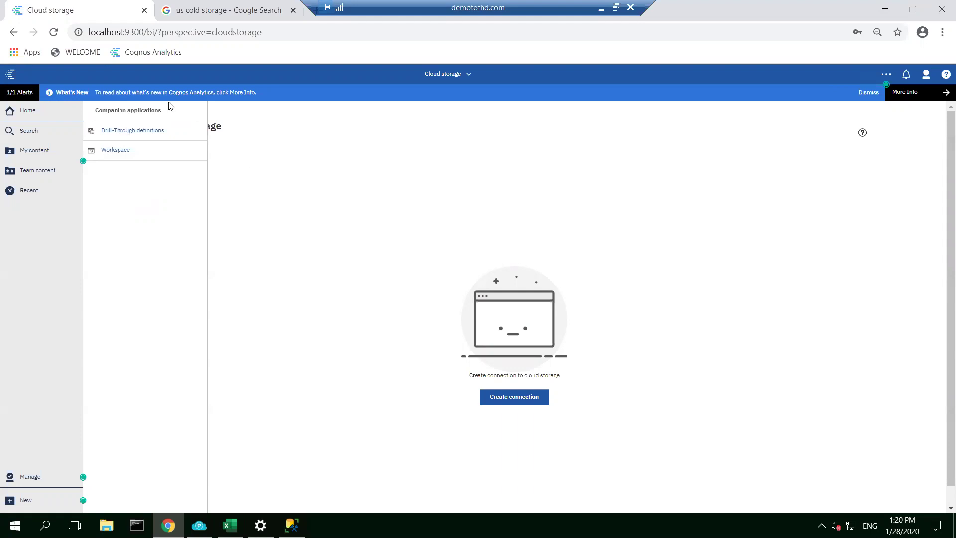
pyautogui.click(26, 500)
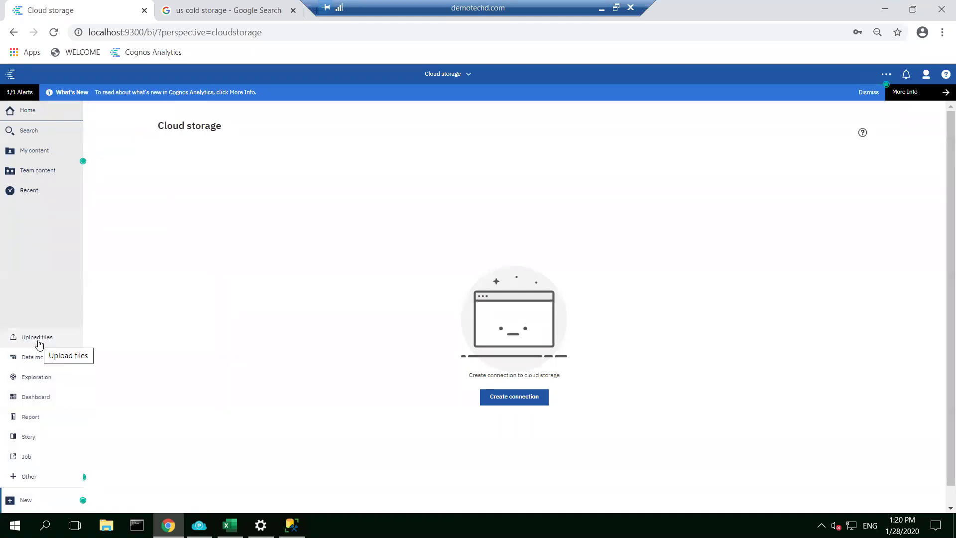
pyautogui.click(39, 343)
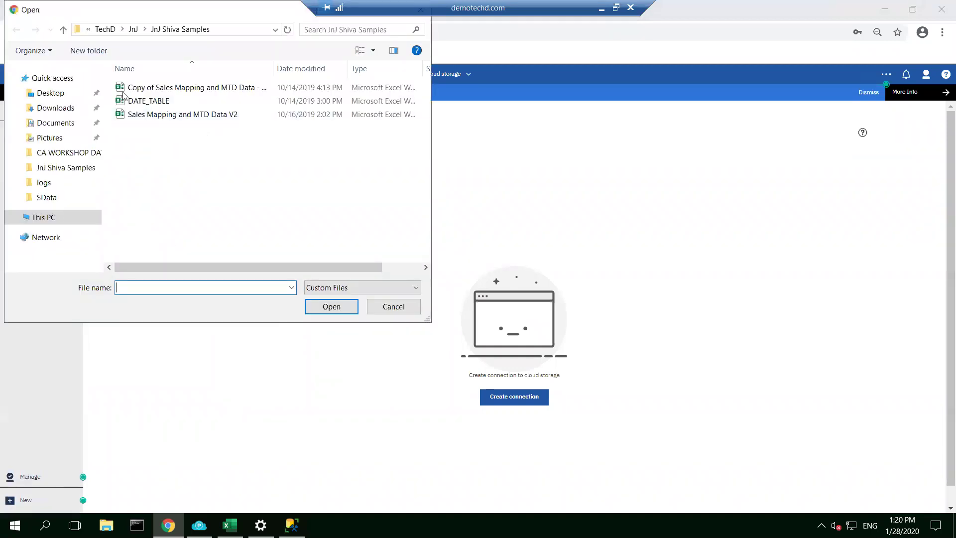
# Step: Browse via This PC and Local Disk (C:) to the TechD data folder, showing all file types
pyautogui.click(131, 29)
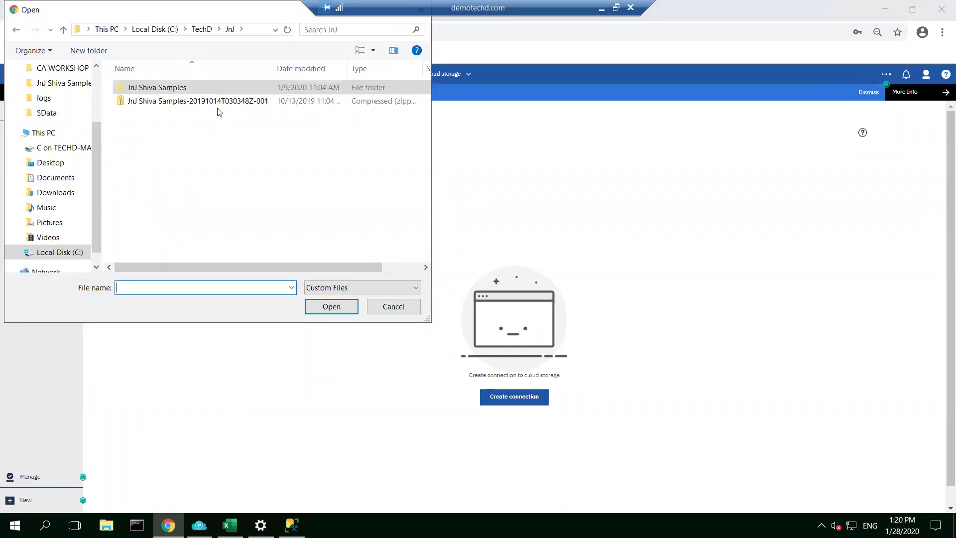
pyautogui.click(49, 132)
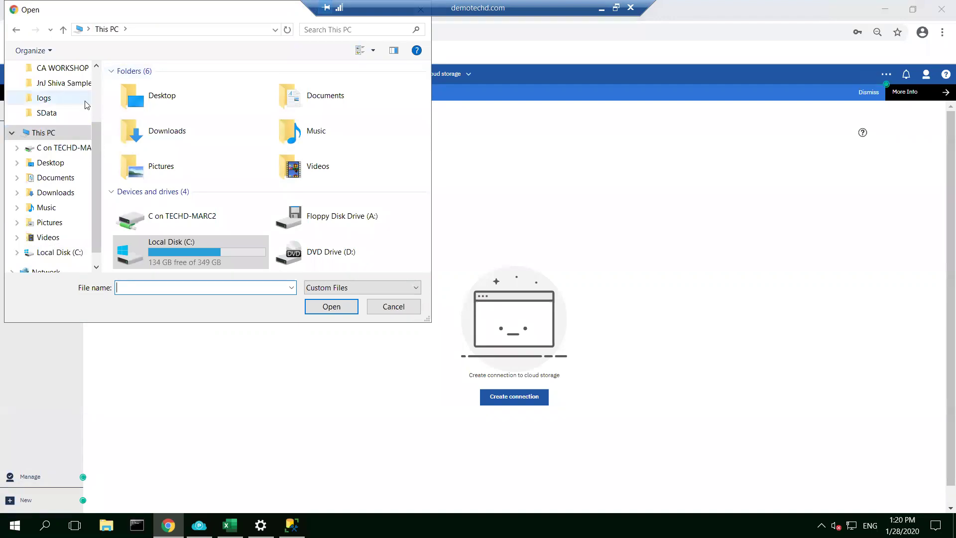
pyautogui.scroll(2, 75, 99)
pyautogui.click(56, 97)
pyautogui.click(55, 83)
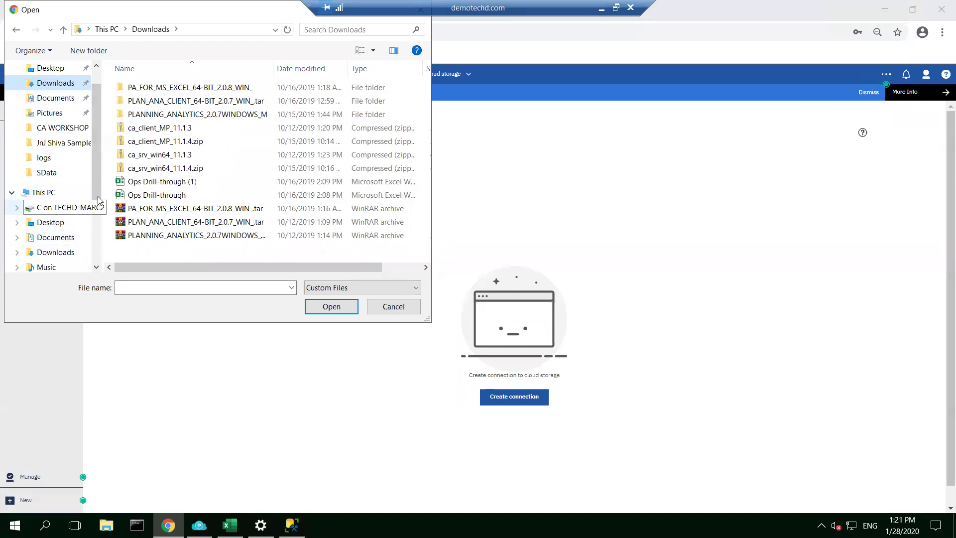
pyautogui.scroll(-2, 67, 219)
pyautogui.click(60, 237)
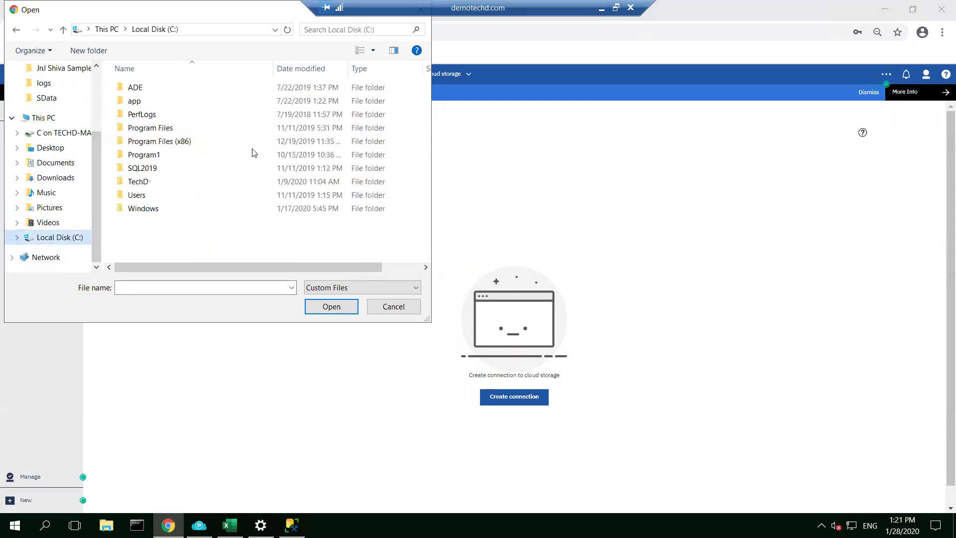
pyautogui.doubleClick(134, 182)
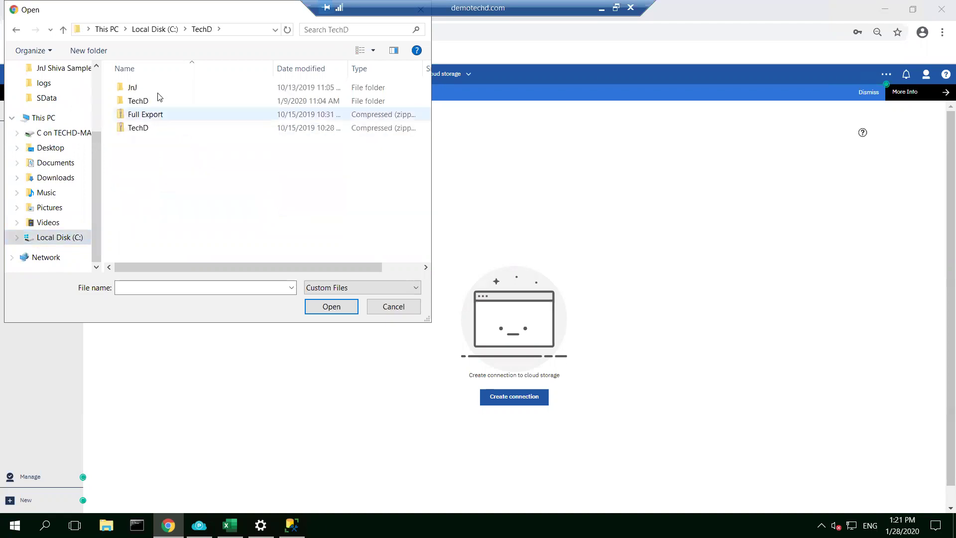
pyautogui.doubleClick(139, 102)
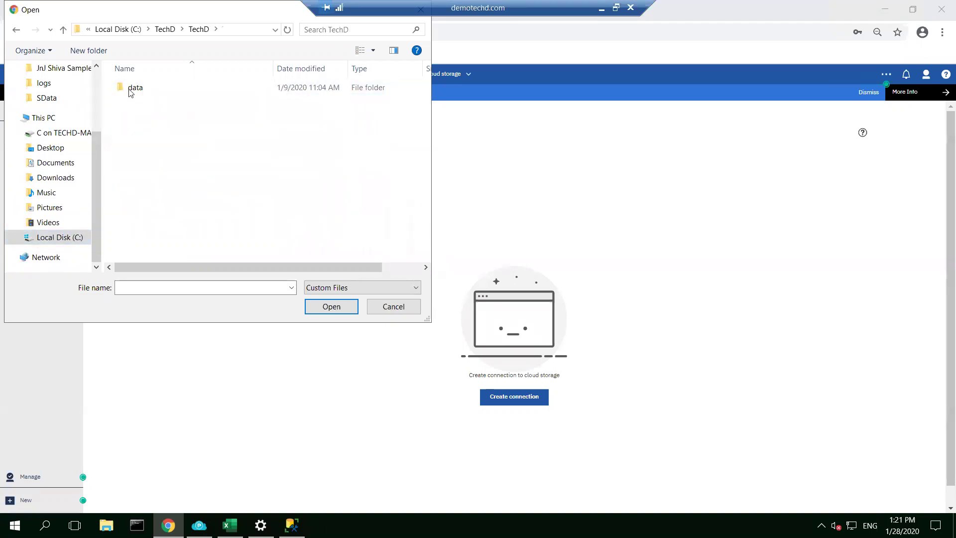
pyautogui.doubleClick(130, 89)
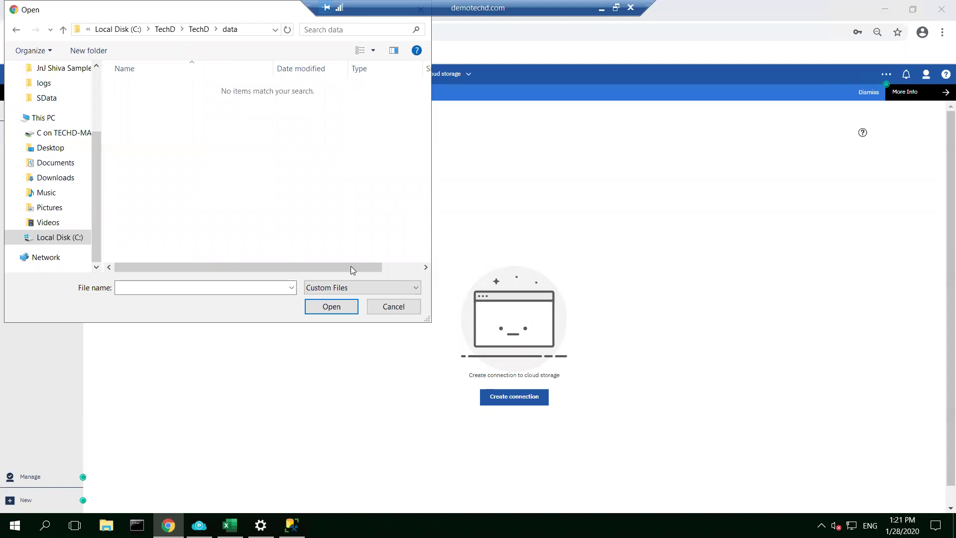
pyautogui.click(389, 287)
pyautogui.click(329, 309)
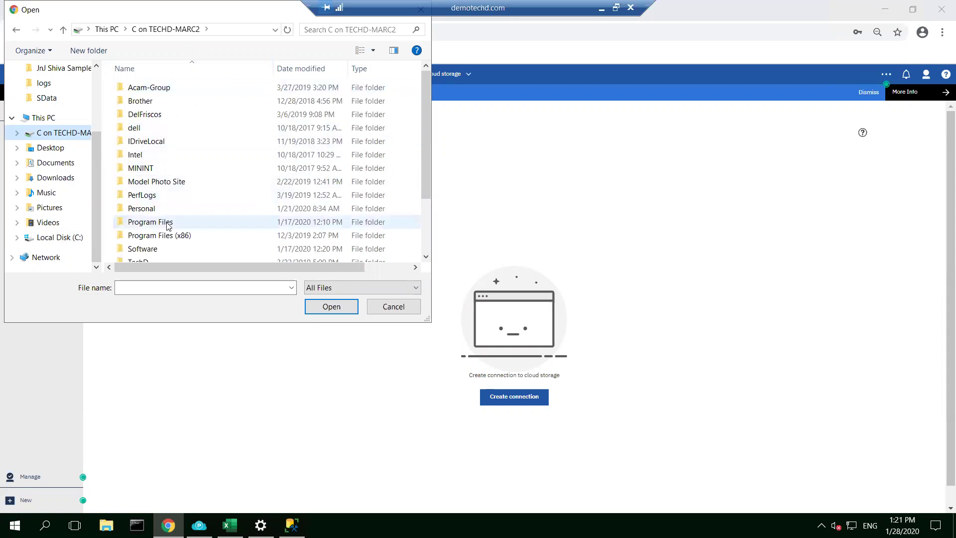
# Step: Navigate into Tech-Dynamics > Demo > Data to list the TechD workbooks
pyautogui.scroll(-2, 149, 179)
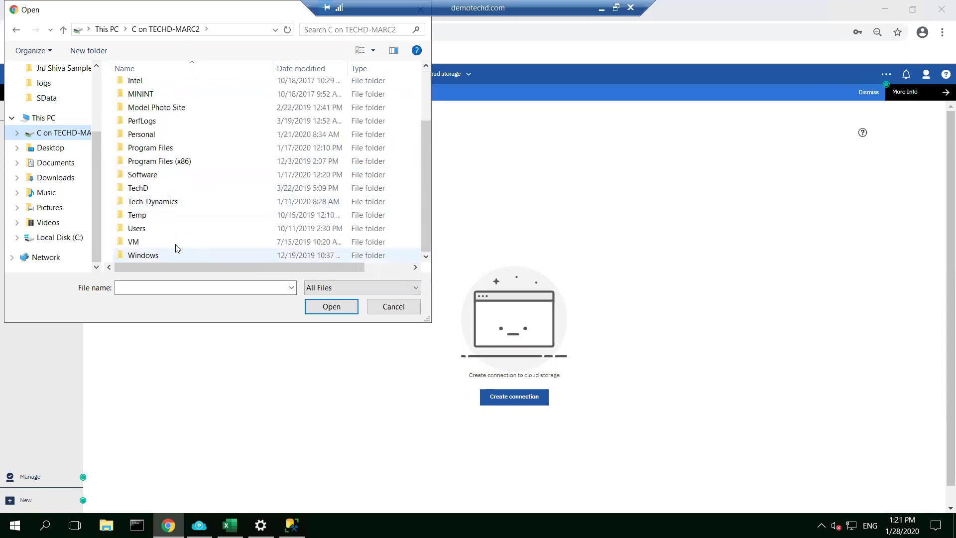
pyautogui.doubleClick(155, 208)
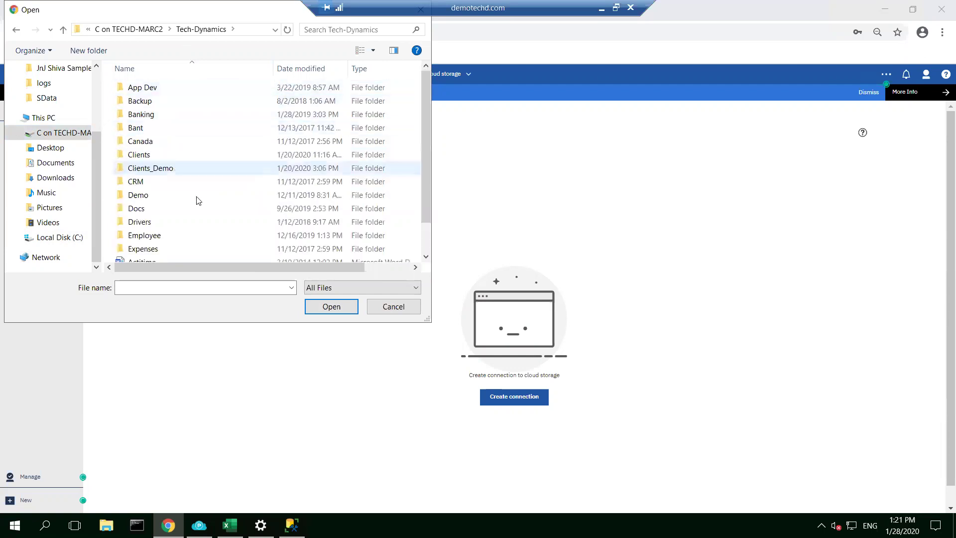
pyautogui.scroll(-4, 184, 224)
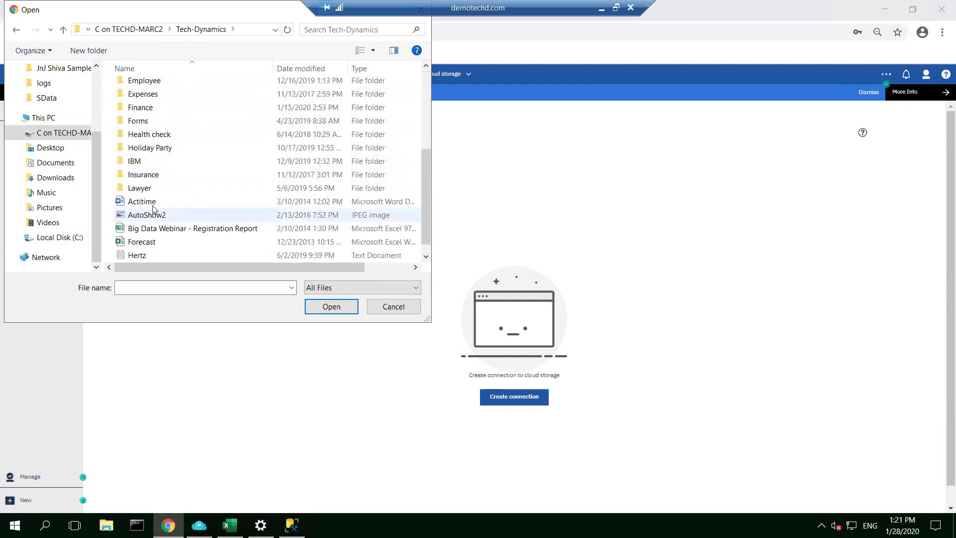
pyautogui.scroll(-6, 177, 226)
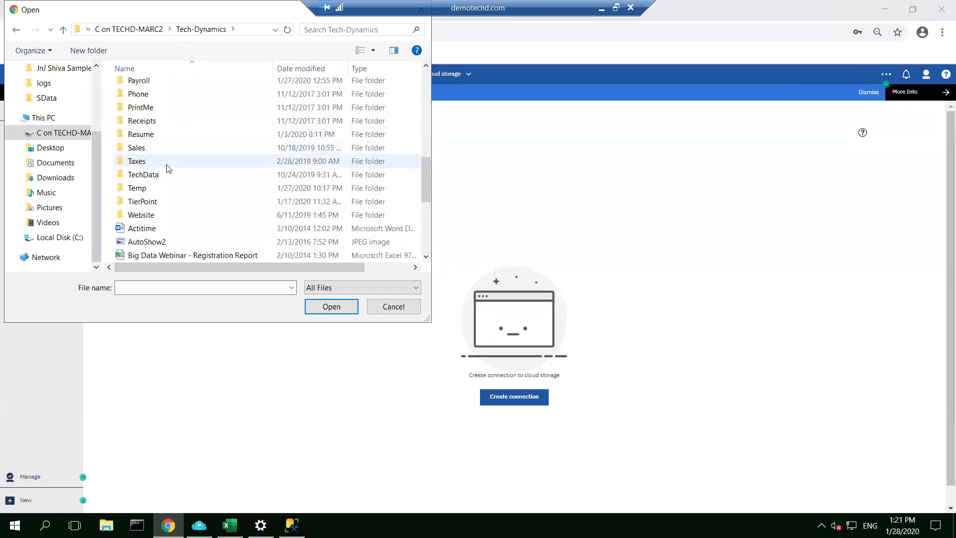
pyautogui.scroll(5, 167, 167)
pyautogui.scroll(3, 167, 167)
pyautogui.click(142, 152)
pyautogui.press('Return')
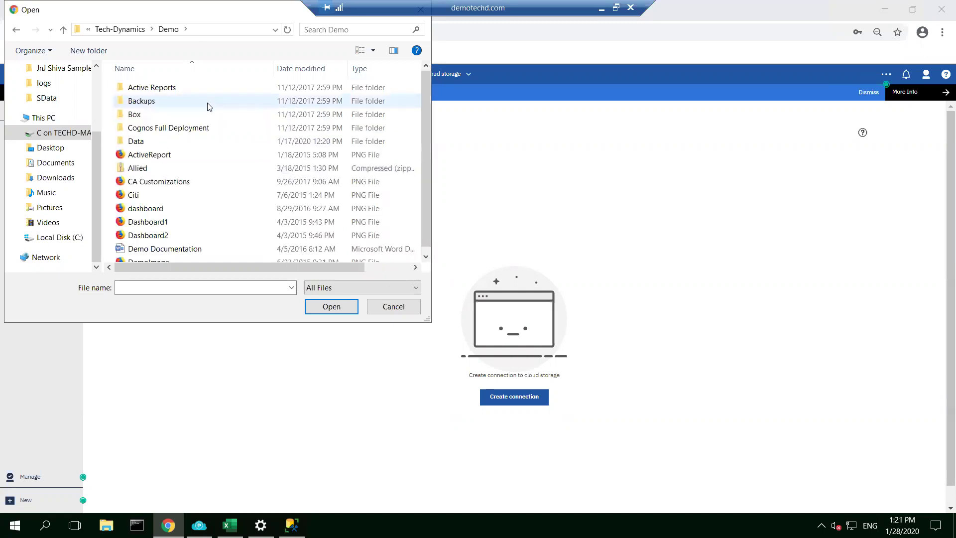
pyautogui.click(235, 144)
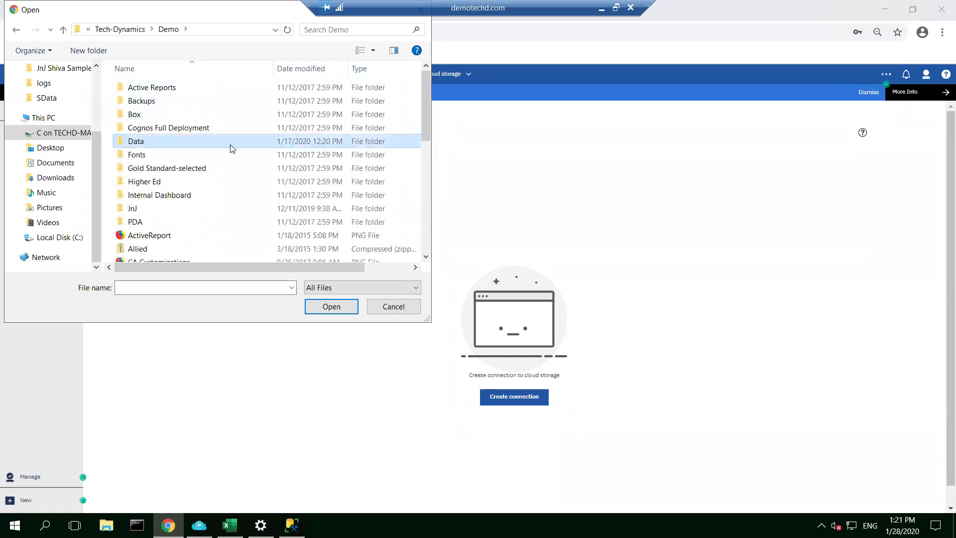
pyautogui.press('Return')
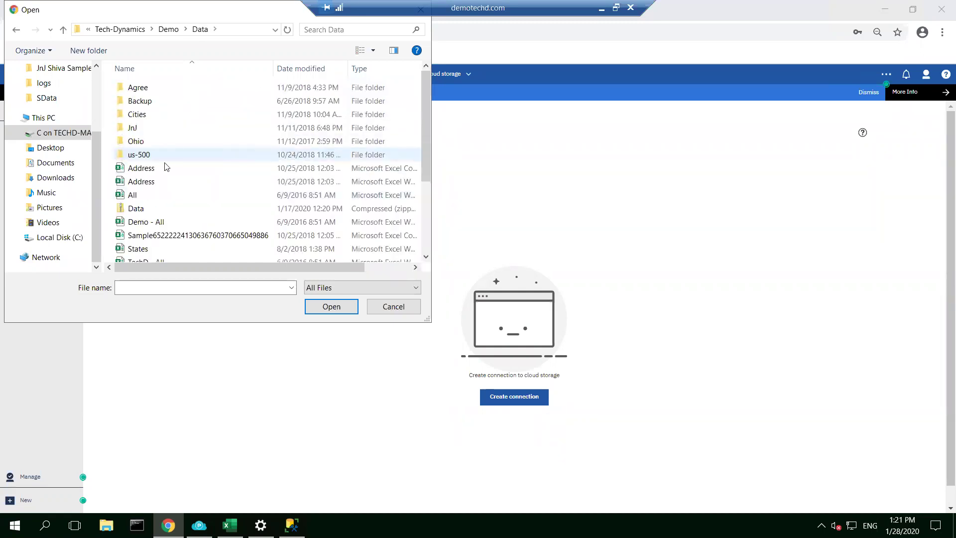
pyautogui.scroll(-3, 169, 165)
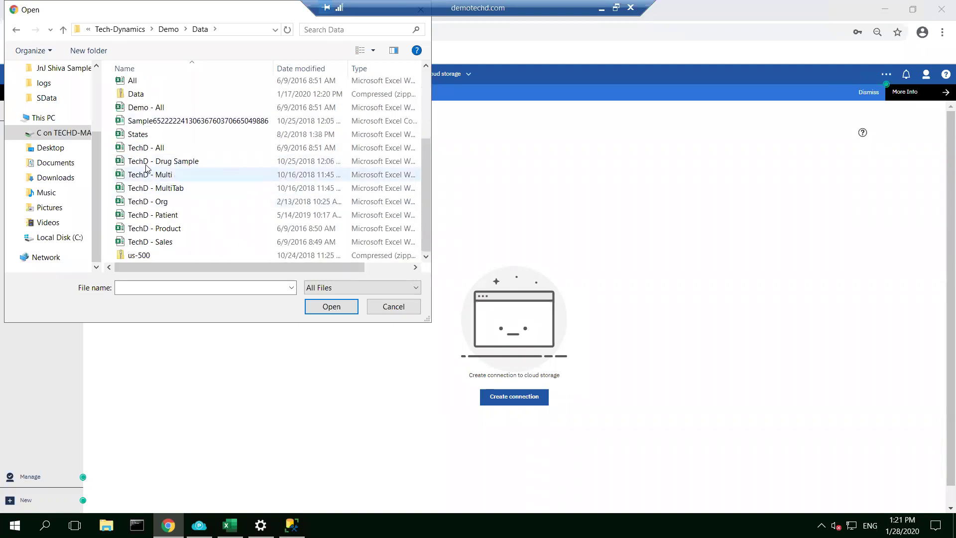
# Step: Select the TechD files from TechD - All through TechD - Sales
pyautogui.click(145, 149)
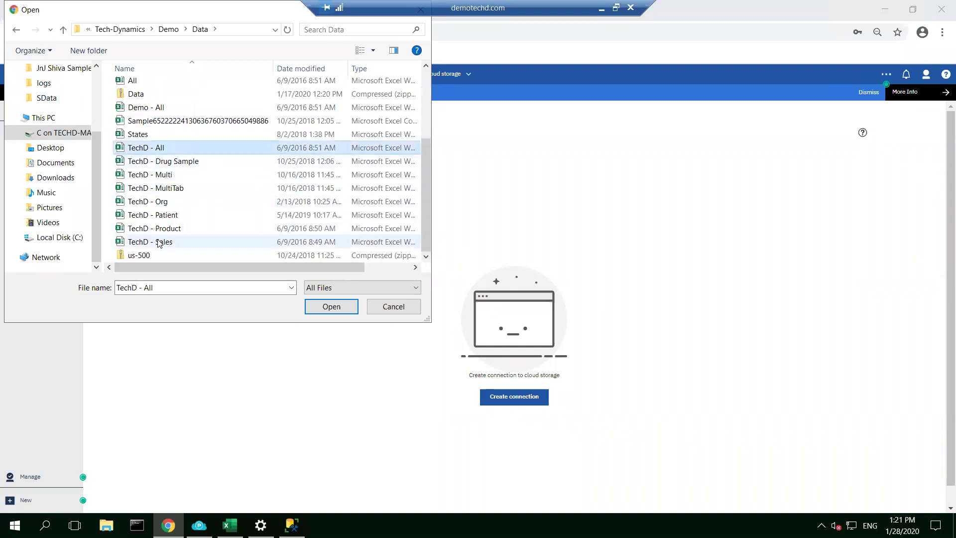
pyautogui.keyDown('shift'); pyautogui.click(159, 242); pyautogui.keyUp('shift')
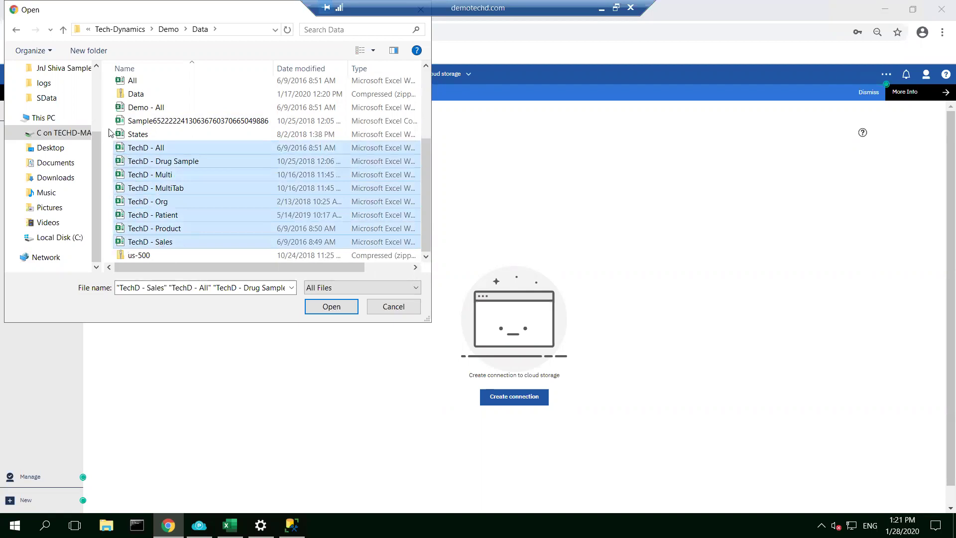
pyautogui.scroll(2, 90, 119)
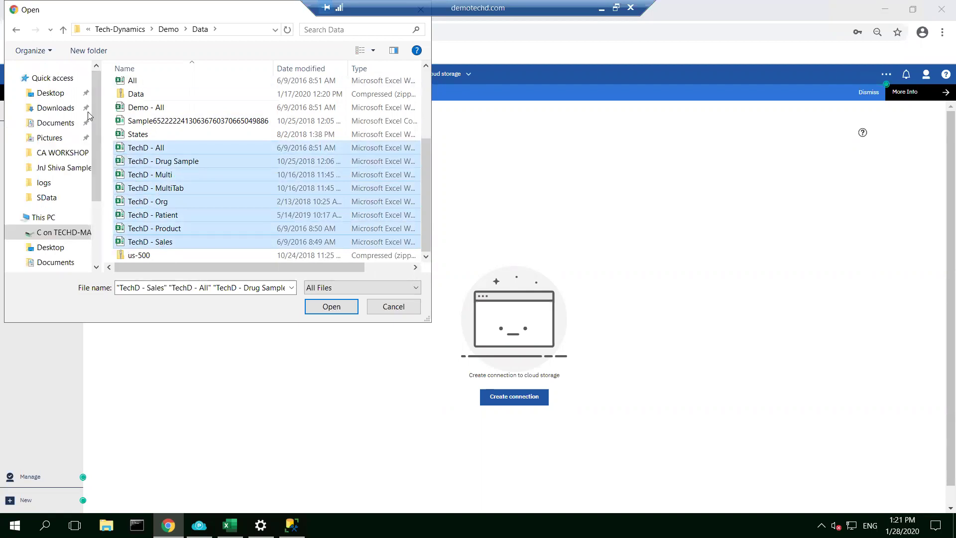
# Step: Create a new Data folder in Downloads and pick the TechD - MultiTab workbook
pyautogui.click(56, 112)
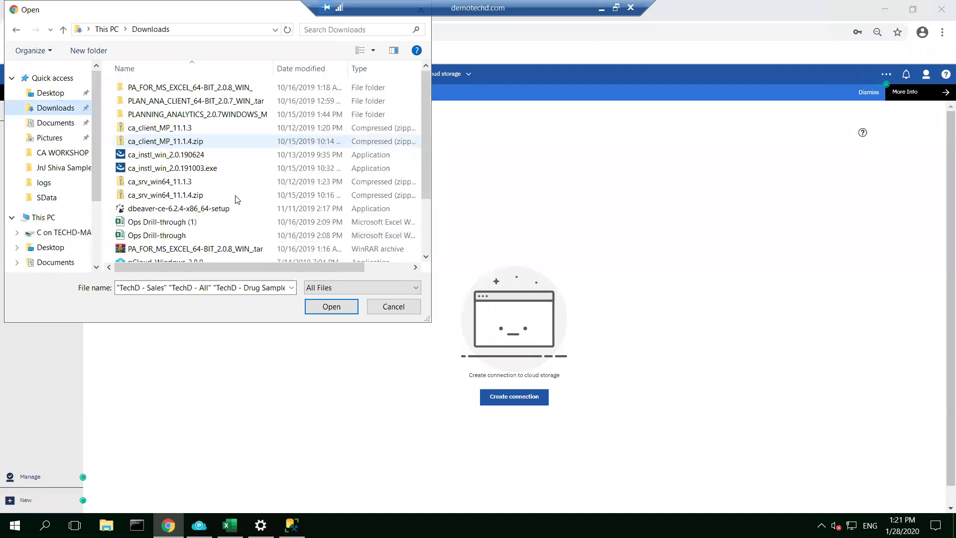
pyautogui.click(98, 50)
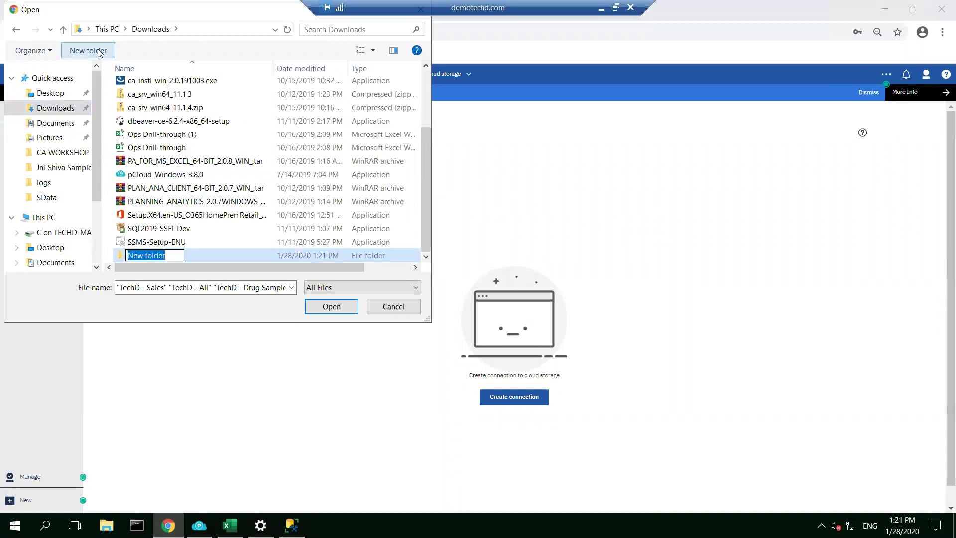
pyautogui.write('Data')
pyautogui.press('Return')
pyautogui.press('Return')
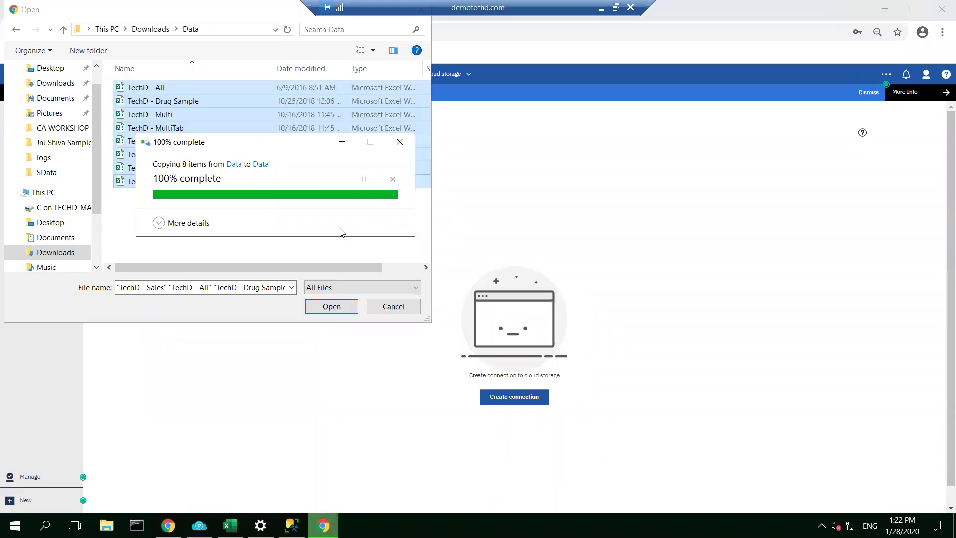
pyautogui.click(207, 205)
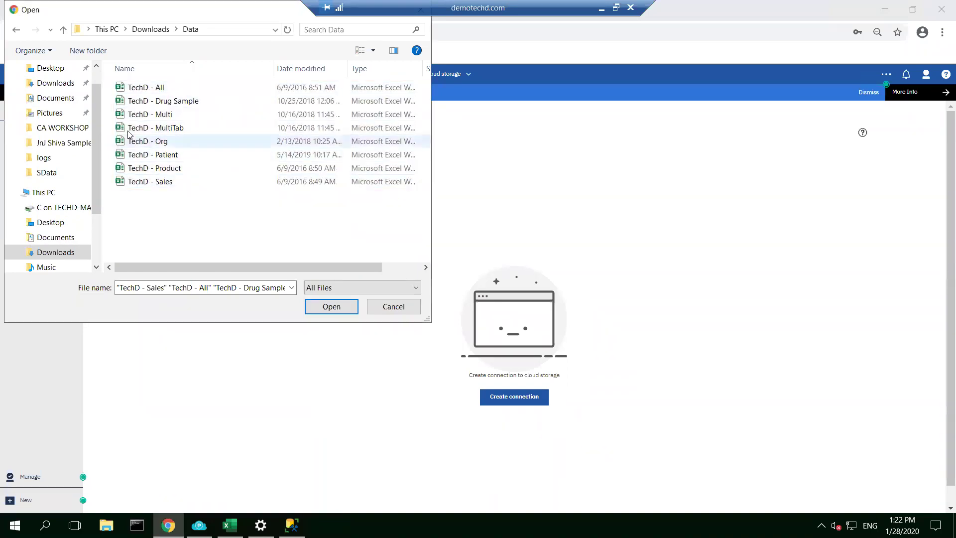
pyautogui.click(151, 127)
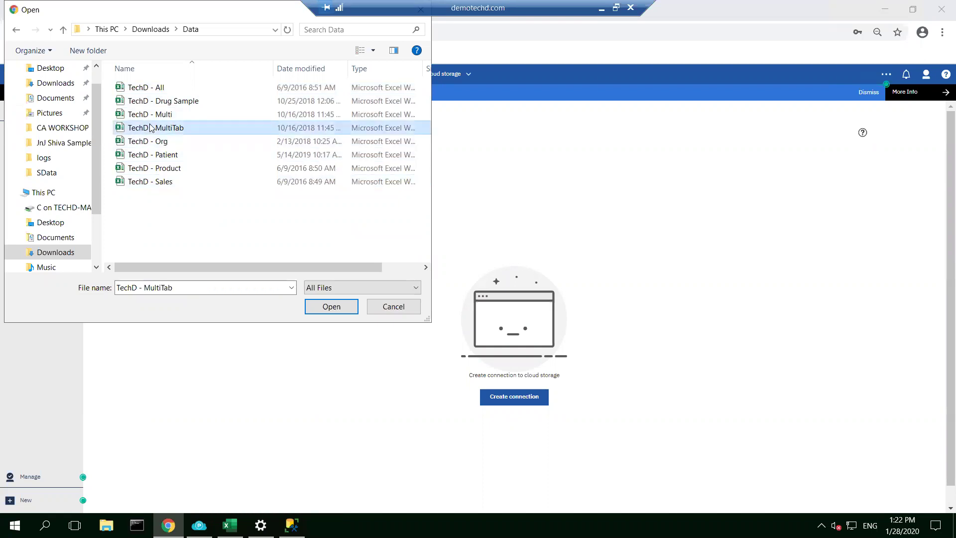
# Step: Upload TechD - MultiTab.xlsx, then close the Cloud storage view from the open-views list
pyautogui.click(333, 307)
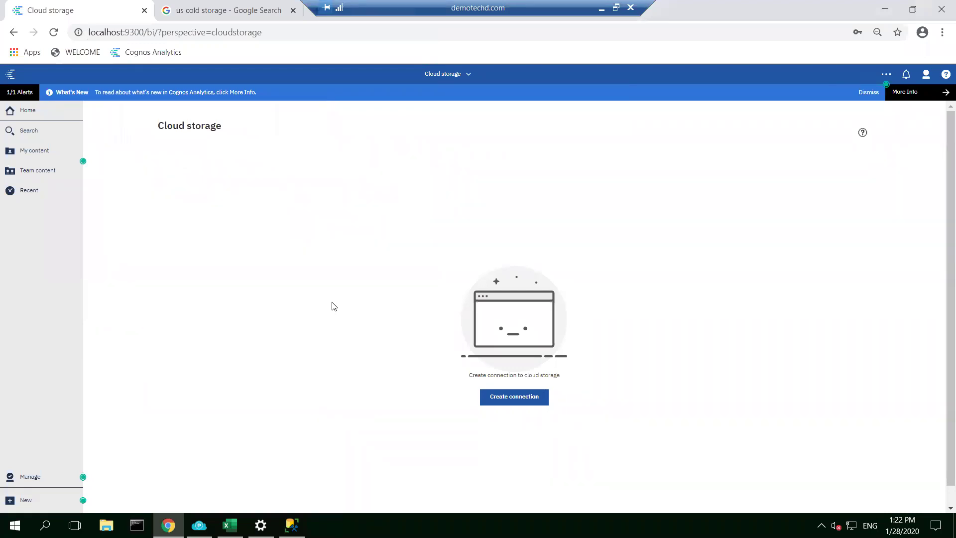
pyautogui.click(446, 74)
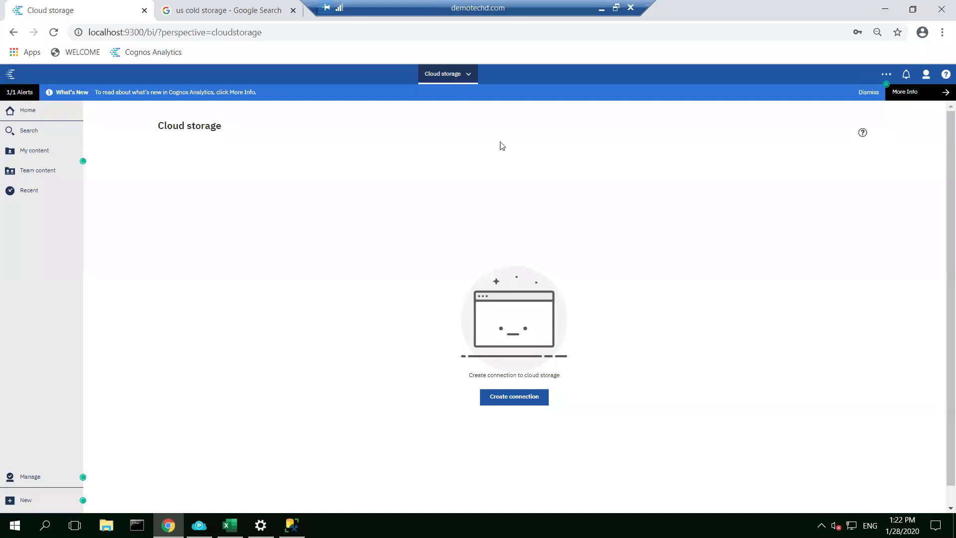
pyautogui.click(521, 115)
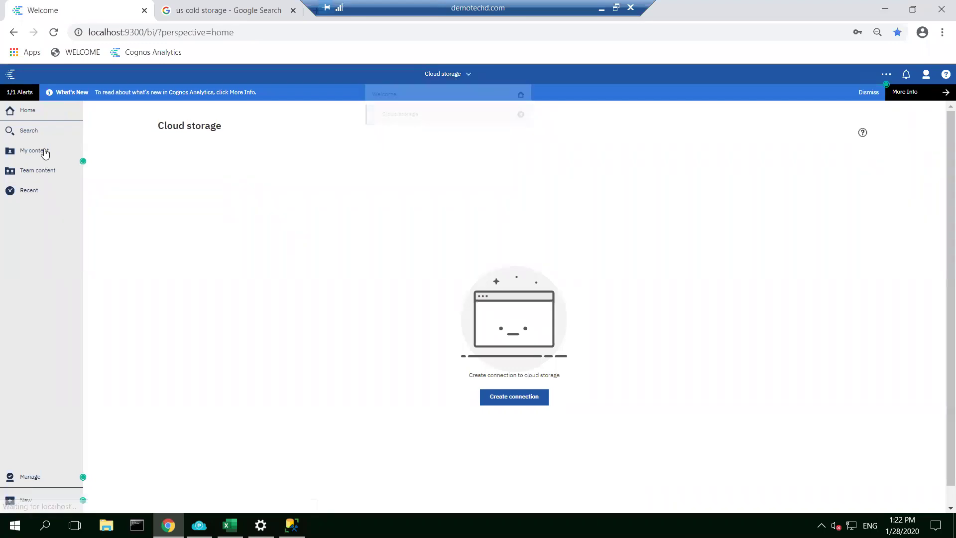
# Step: From My content, create a data module from TechD - MultiTab.xlsx with its ORG, PRODUCT and SALES tables
pyautogui.click(34, 156)
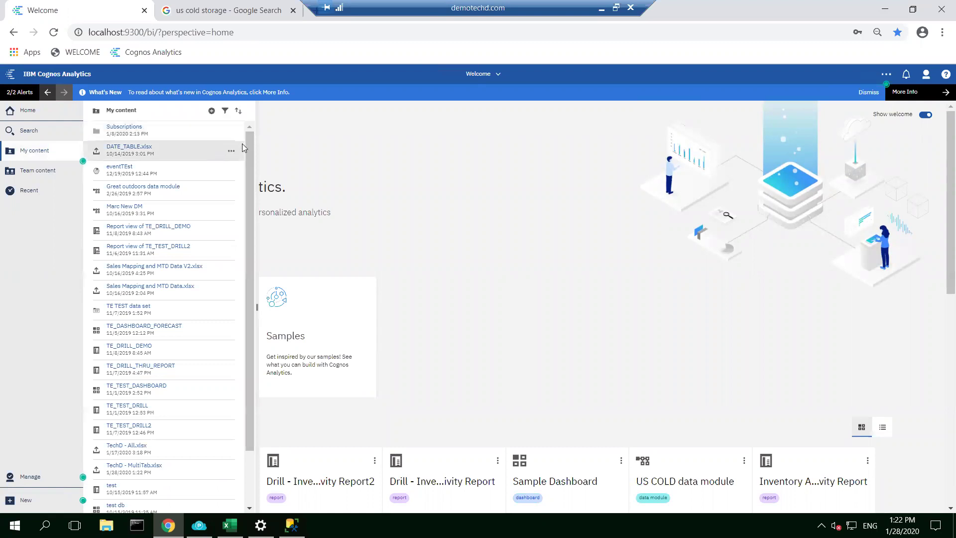
pyautogui.moveTo(248, 149); pyautogui.dragTo(251, 311)
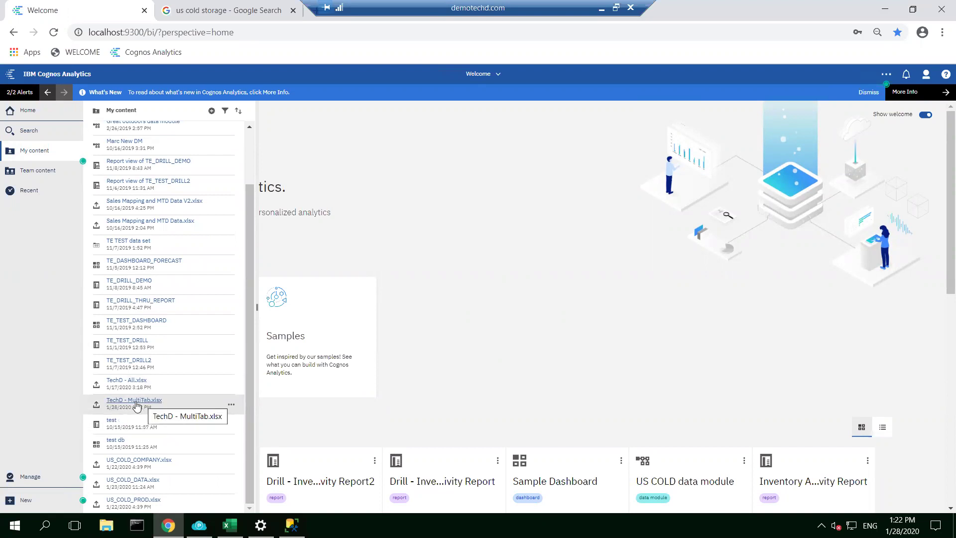
pyautogui.click(231, 404)
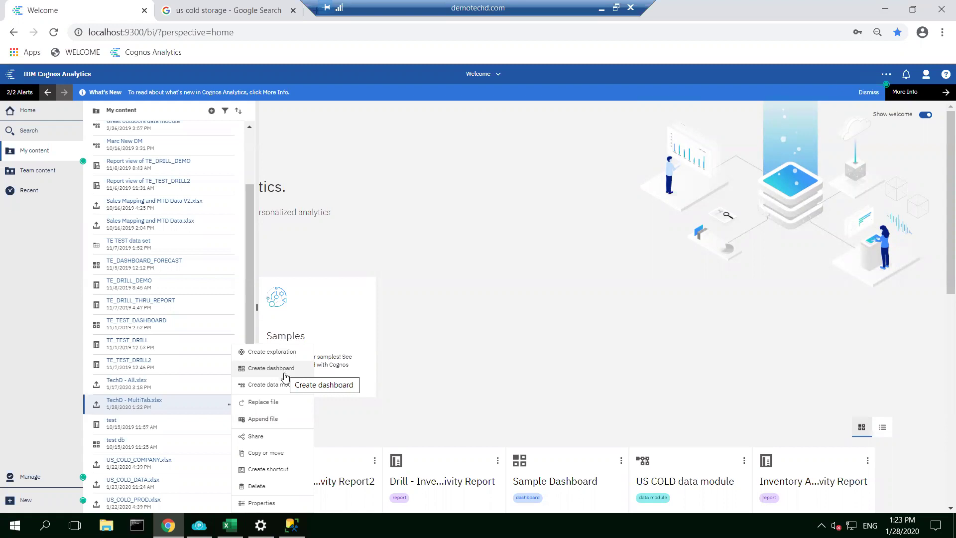
pyautogui.click(282, 385)
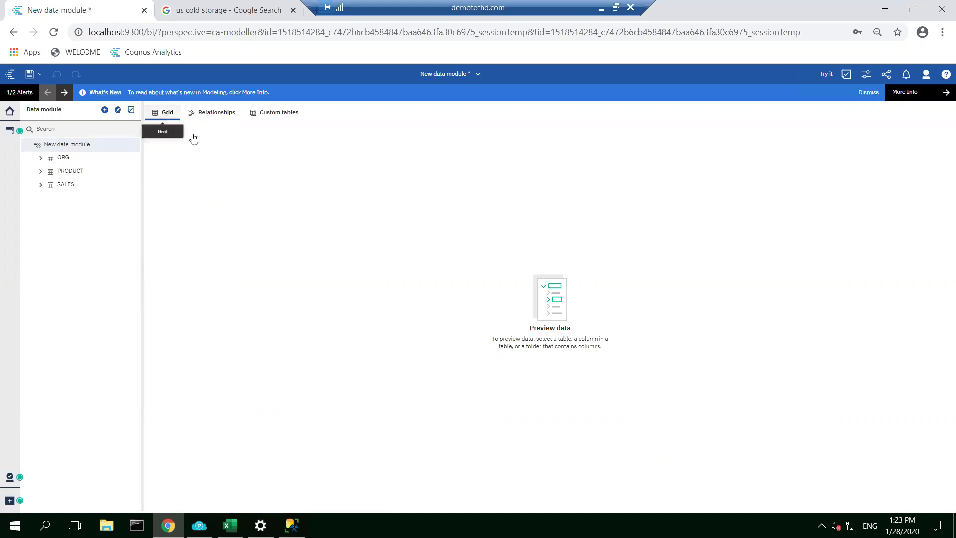
# Step: Show the Relationships diagram and select the SALES–ORG join line to inspect it
pyautogui.click(206, 117)
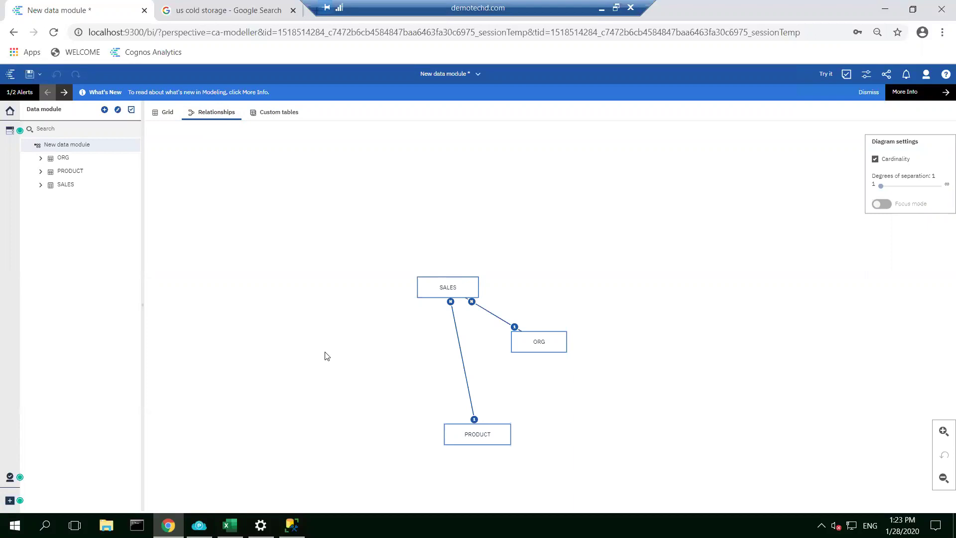
pyautogui.rightClick(497, 319)
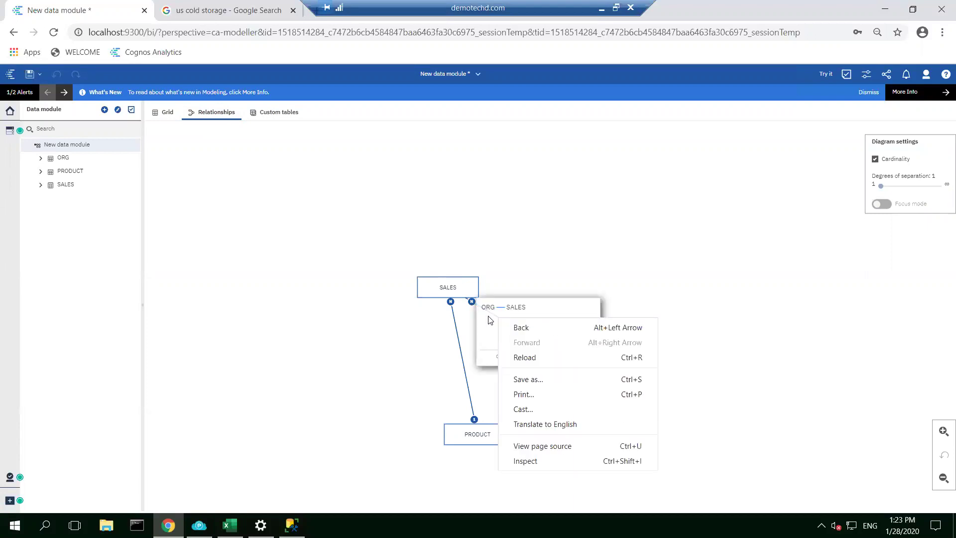
pyautogui.click(489, 319)
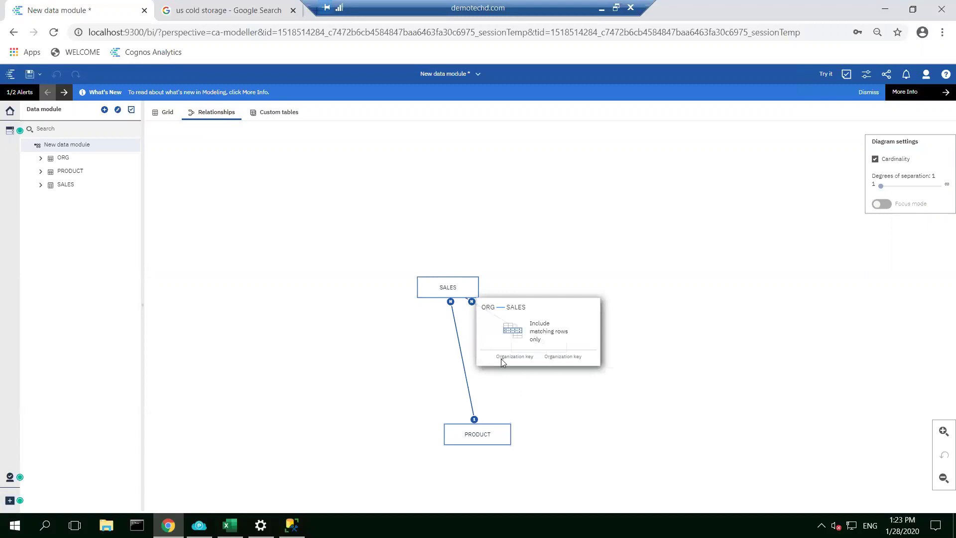
# Step: Edit the ORG–SALES relationship, load its preview and check the inner 1-to-many join on Organization key
pyautogui.rightClick(501, 322)
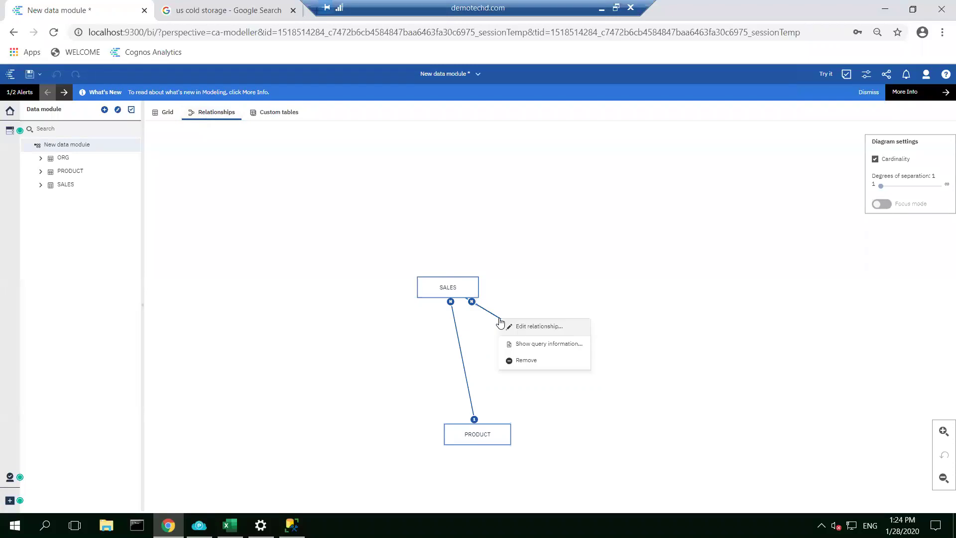
pyautogui.click(537, 327)
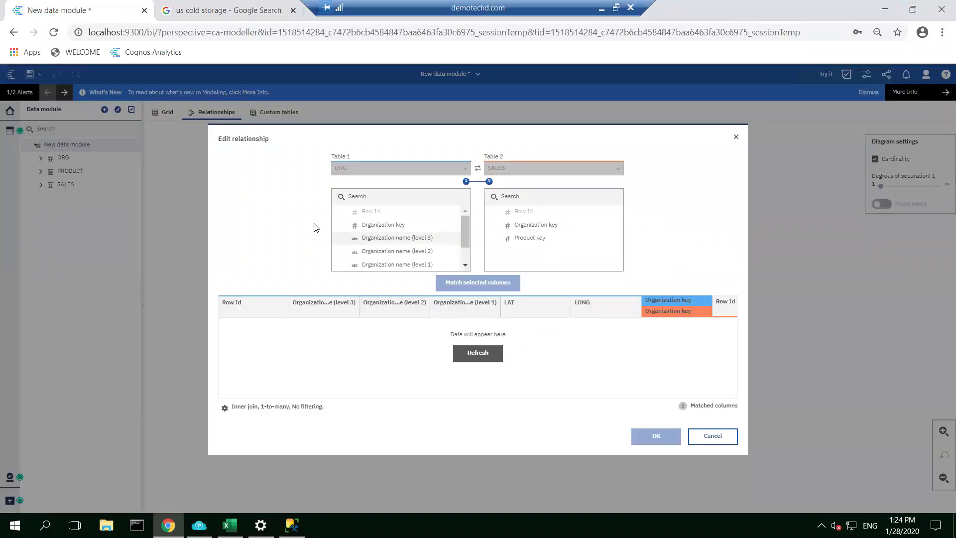
pyautogui.click(478, 354)
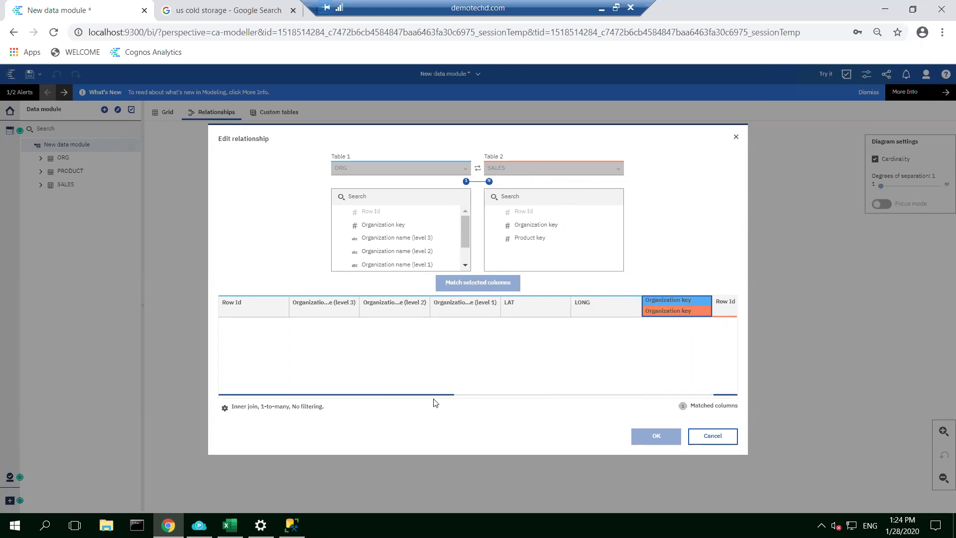
pyautogui.moveTo(372, 391); pyautogui.dragTo(420, 395)
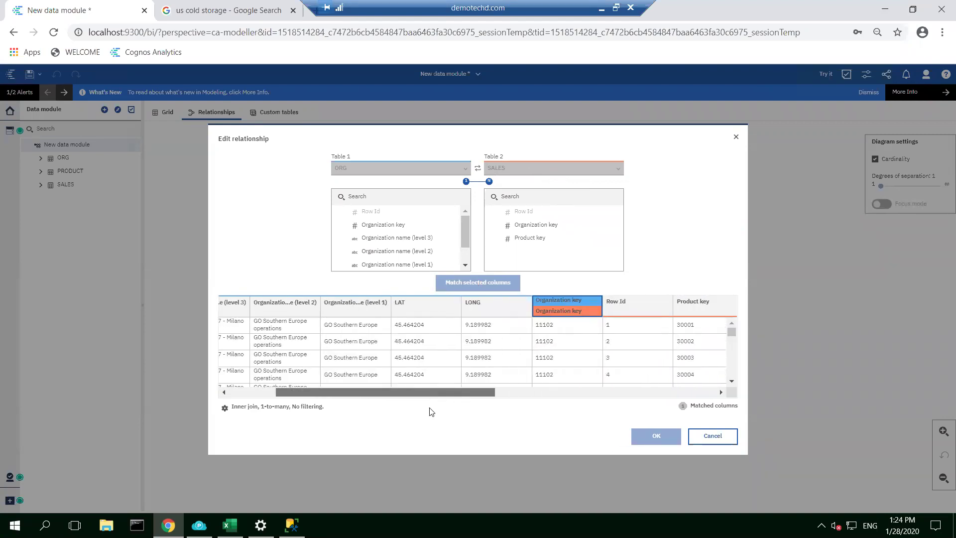
pyautogui.click(224, 407)
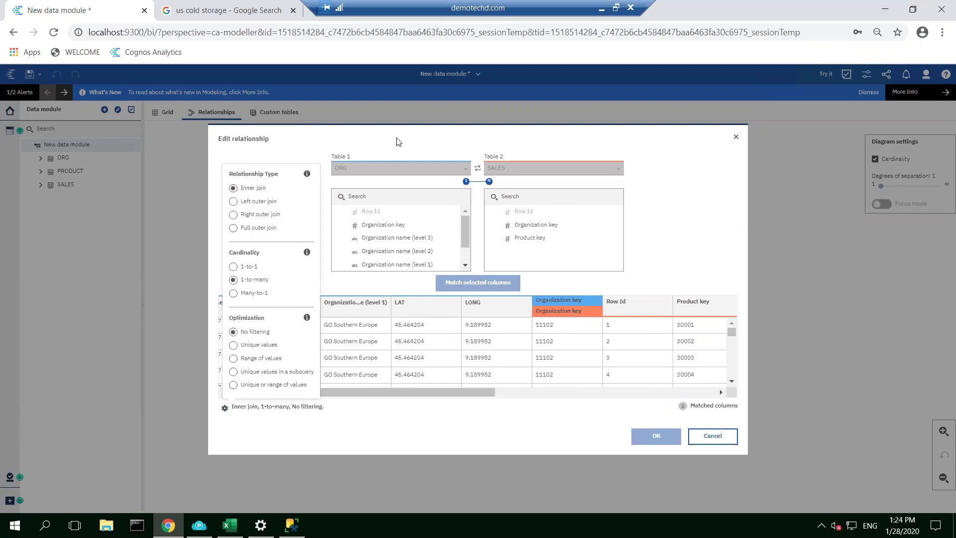
pyautogui.click(411, 142)
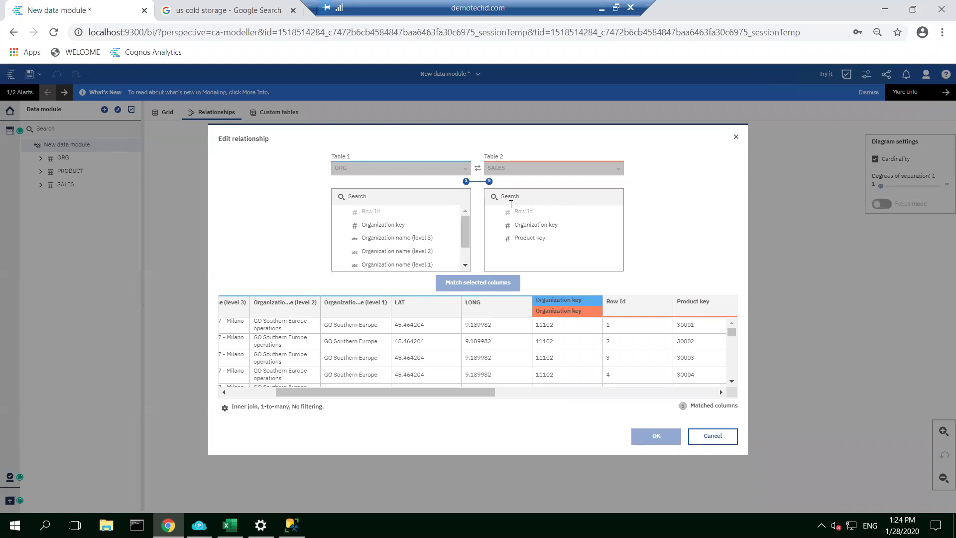
# Step: Cancel the relationship editor and preview the ORG, PRODUCT and SALES data in the Grid view
pyautogui.click(712, 435)
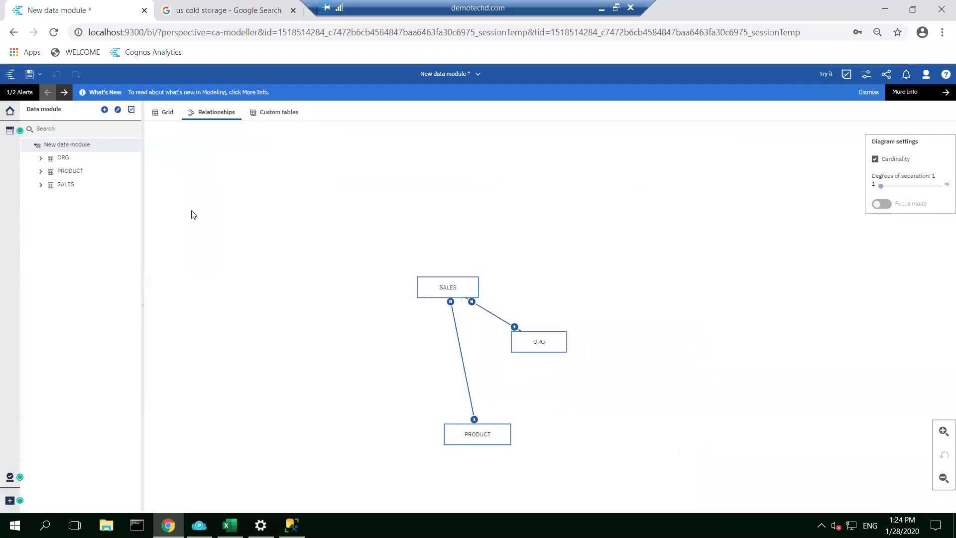
pyautogui.click(40, 158)
pyautogui.click(66, 158)
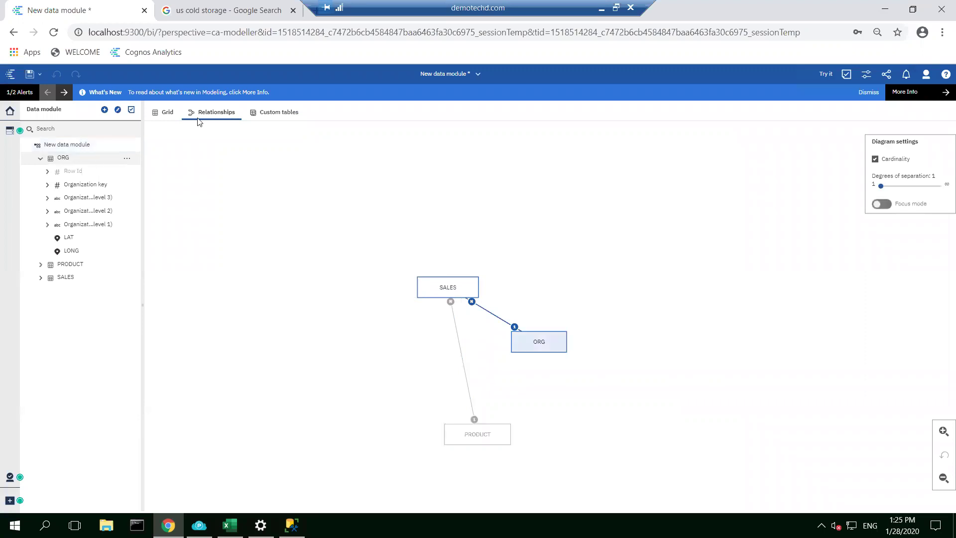
pyautogui.click(164, 114)
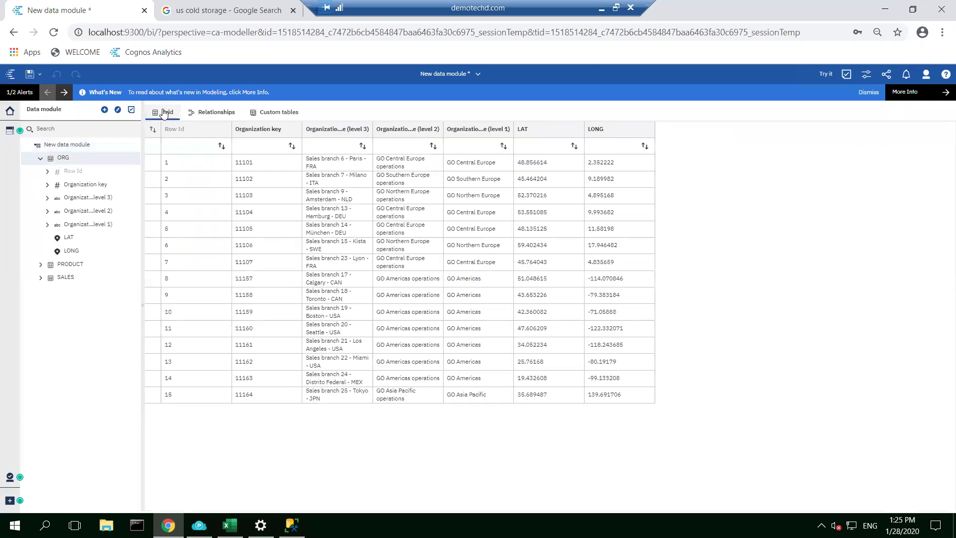
pyautogui.click(66, 266)
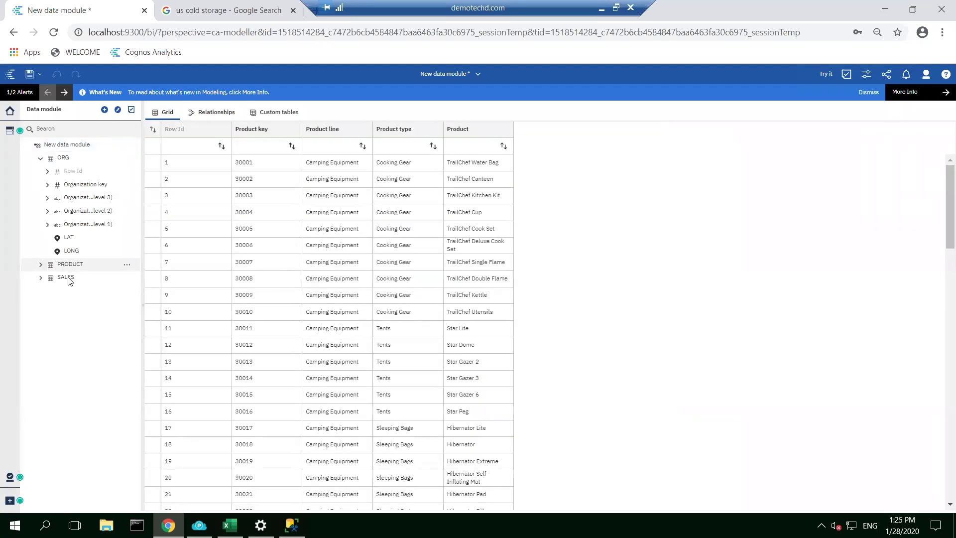
pyautogui.click(61, 280)
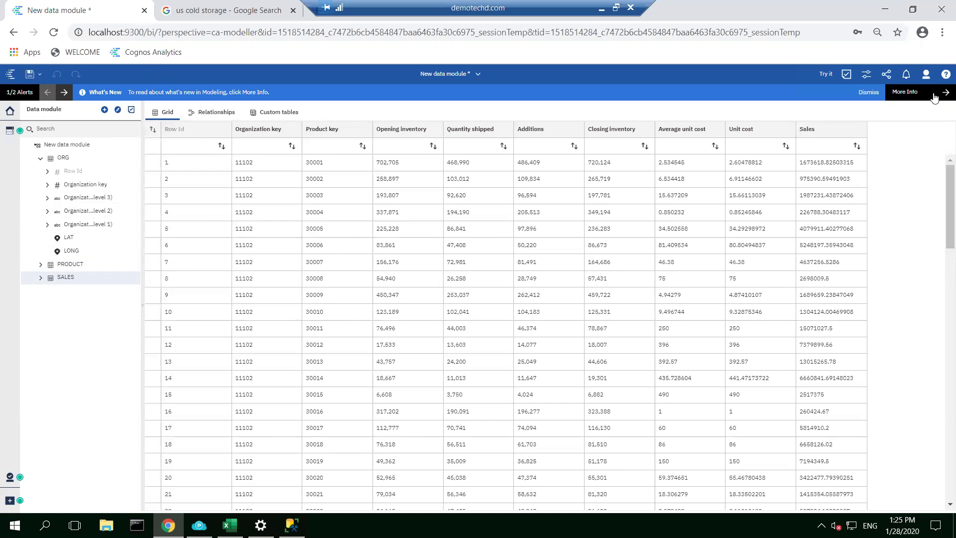
# Step: Show the Custom tables page, expand Organization name level 1 to list GO regions, and bring up ORG's actions
pyautogui.click(279, 112)
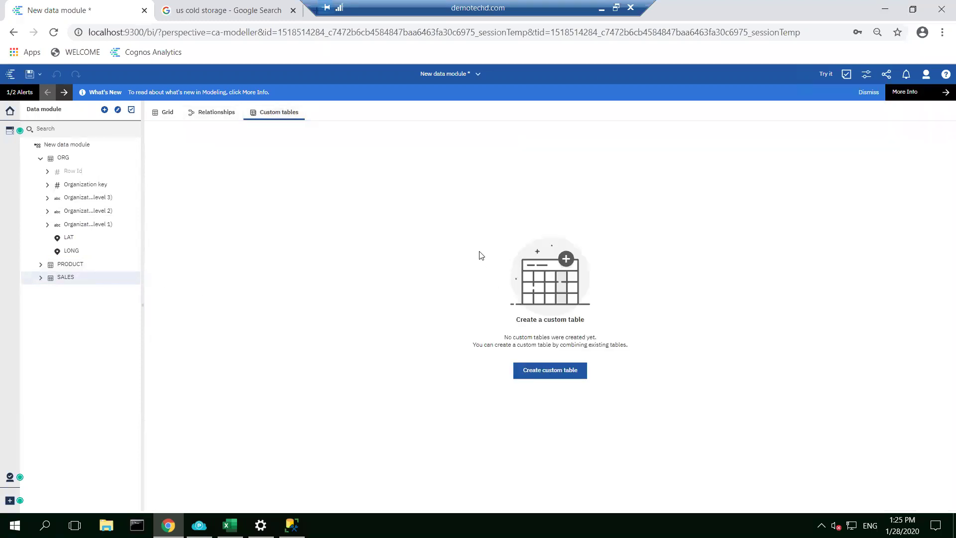
pyautogui.moveTo(513, 337); pyautogui.dragTo(591, 339)
pyautogui.click(494, 344)
pyautogui.moveTo(492, 344); pyautogui.dragTo(622, 345)
pyautogui.click(537, 343)
pyautogui.moveTo(495, 344); pyautogui.dragTo(616, 342)
pyautogui.click(47, 225)
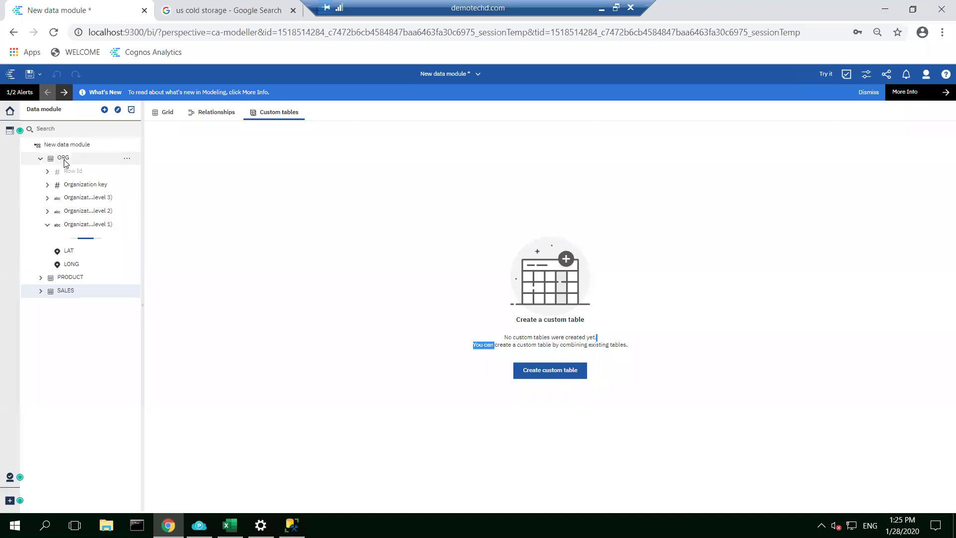
pyautogui.click(127, 161)
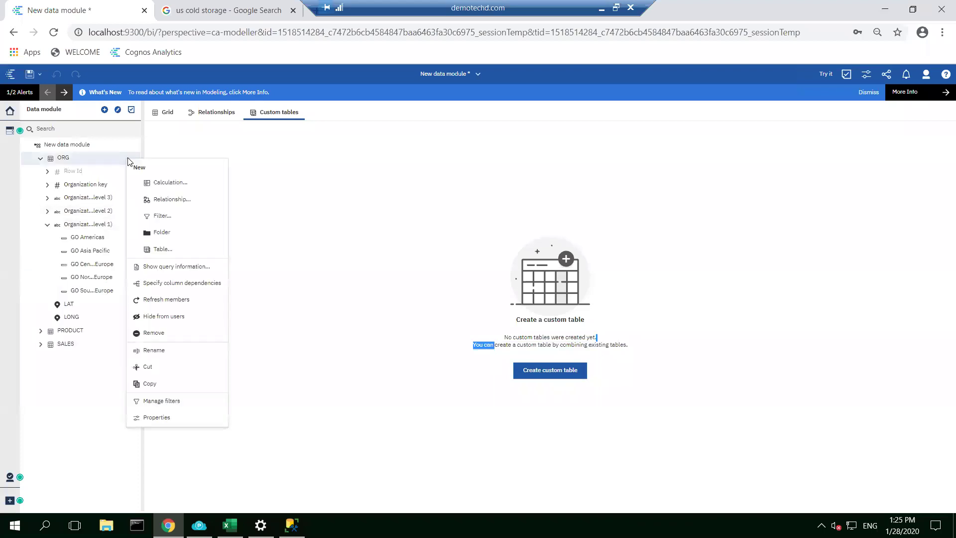
pyautogui.click(172, 268)
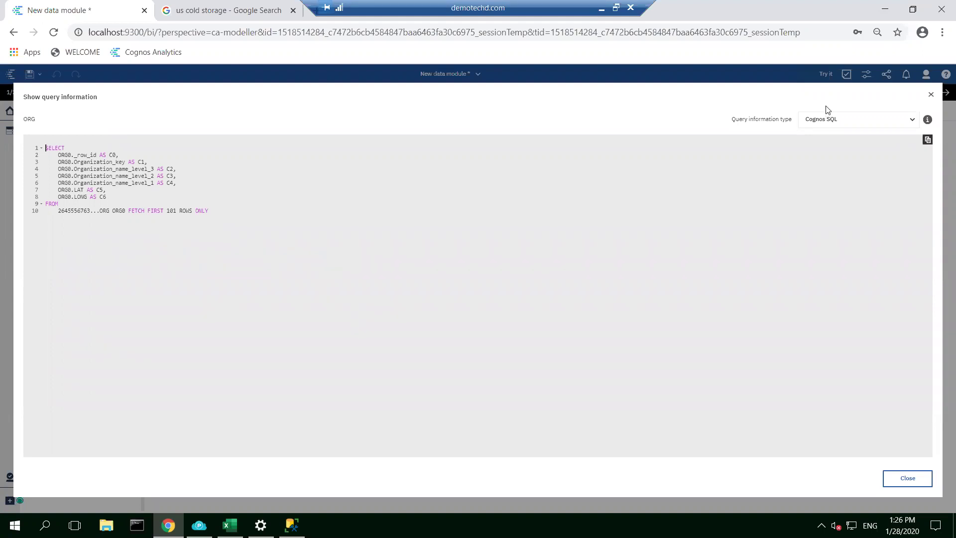
pyautogui.click(903, 123)
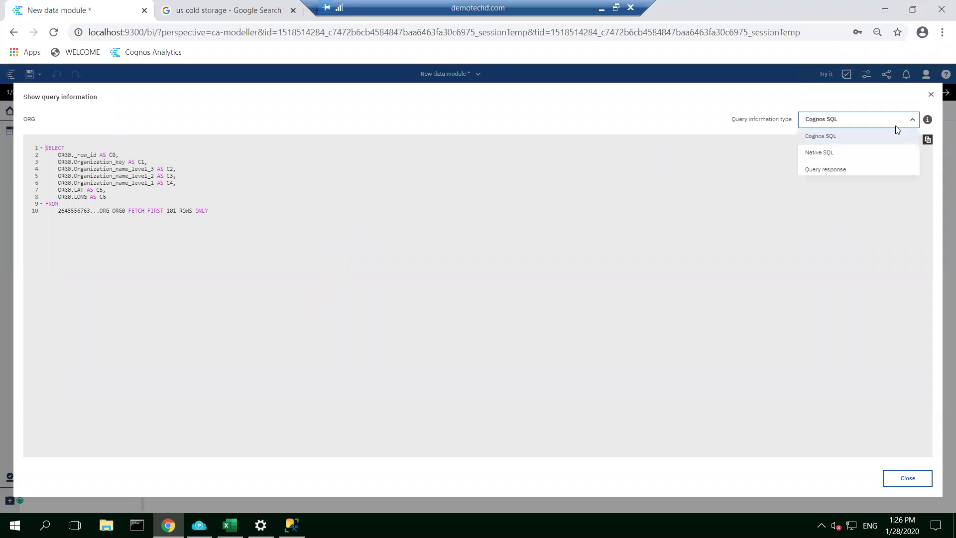
pyautogui.click(815, 153)
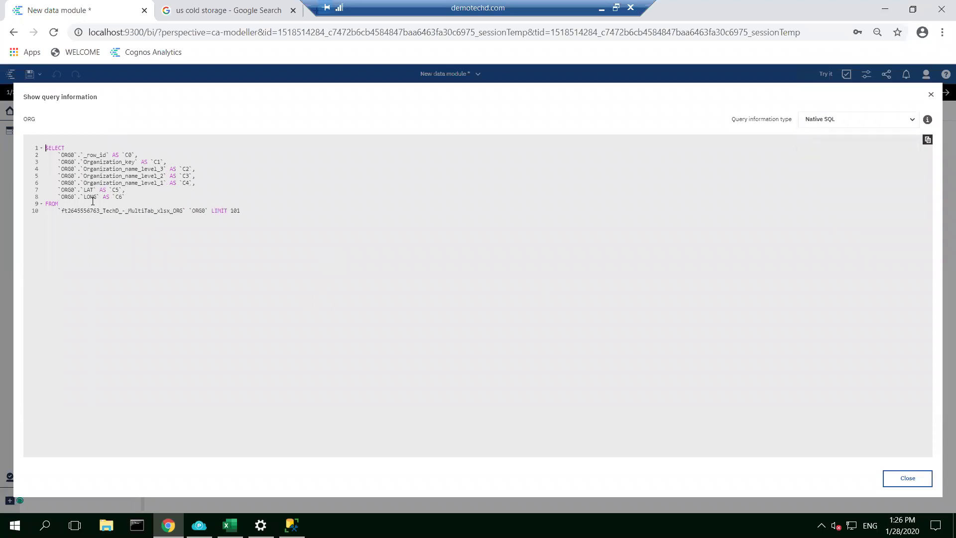
pyautogui.click(866, 123)
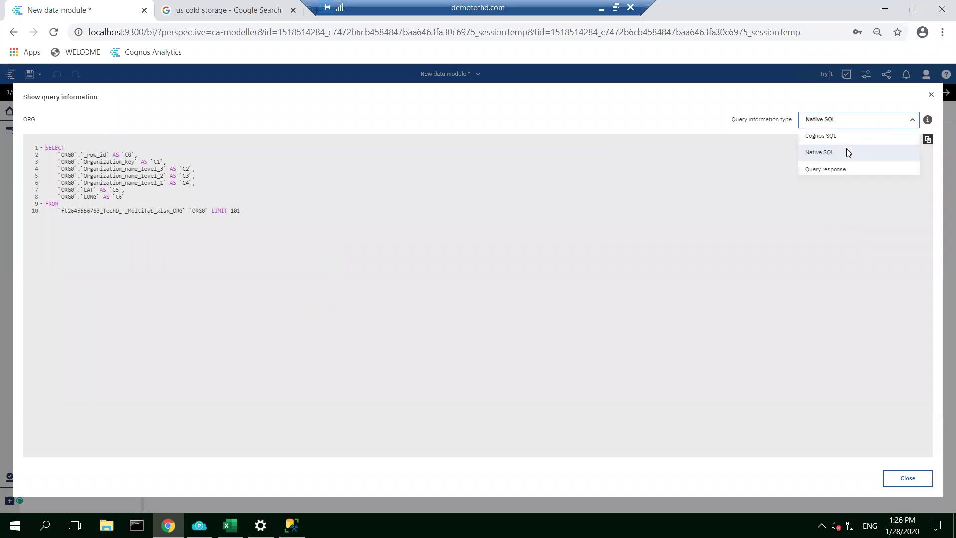
pyautogui.click(829, 170)
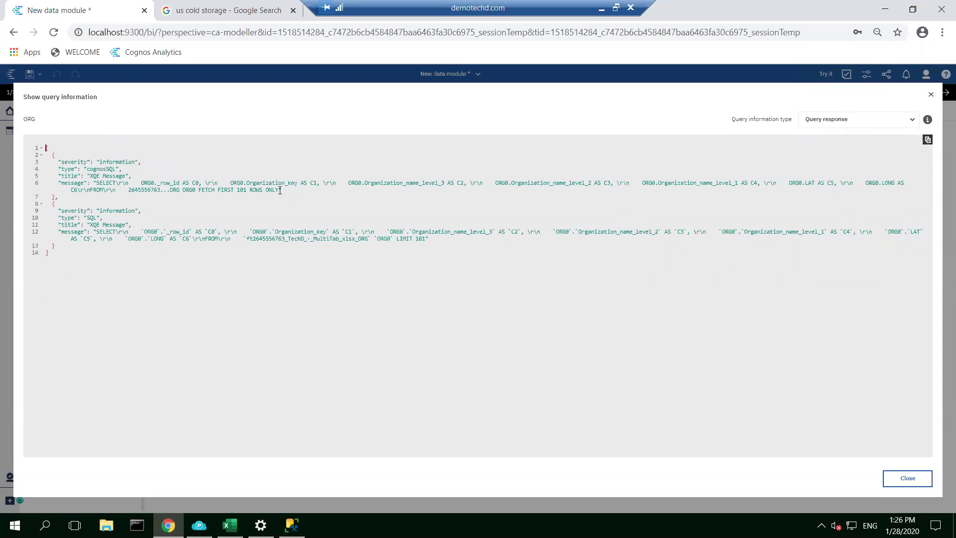
pyautogui.click(867, 122)
pyautogui.click(820, 153)
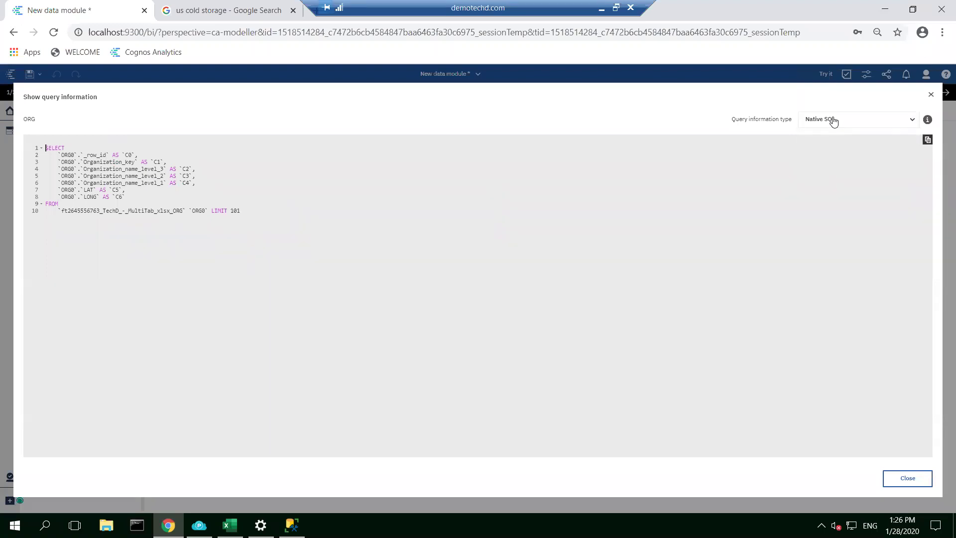
pyautogui.click(907, 478)
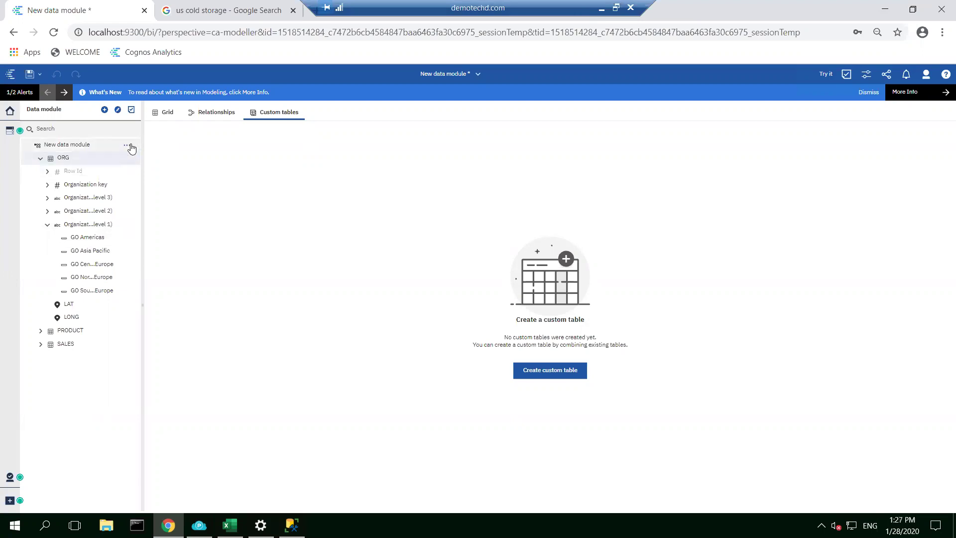
pyautogui.click(128, 146)
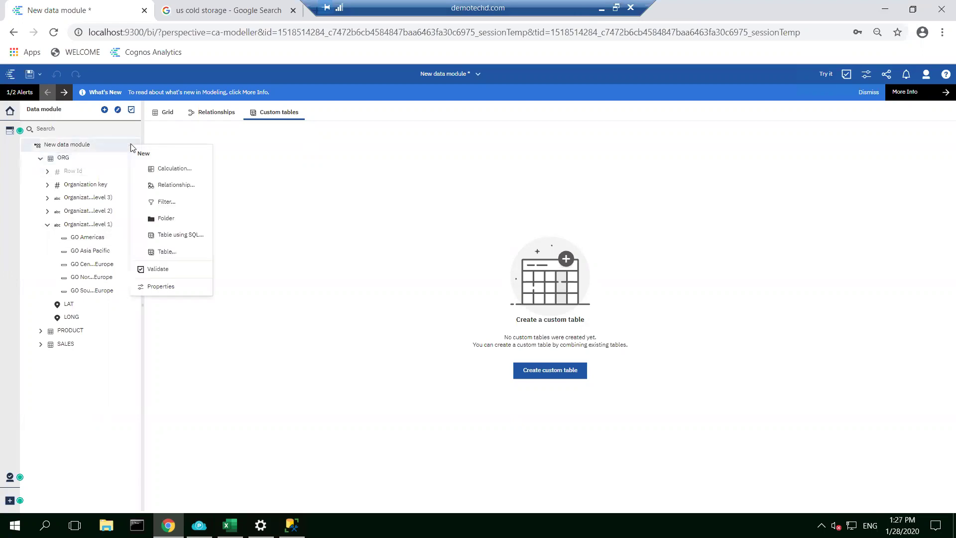
pyautogui.click(183, 235)
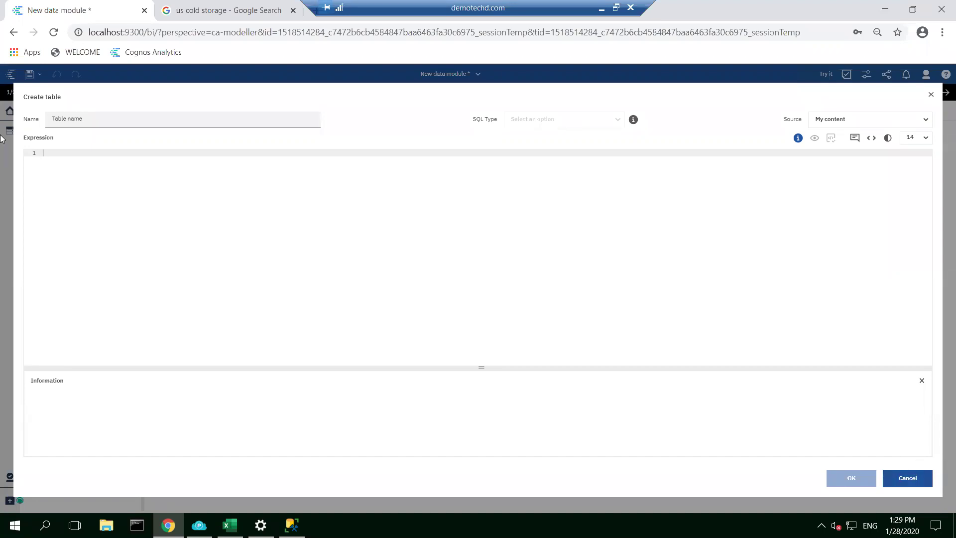
pyautogui.press('Escape')
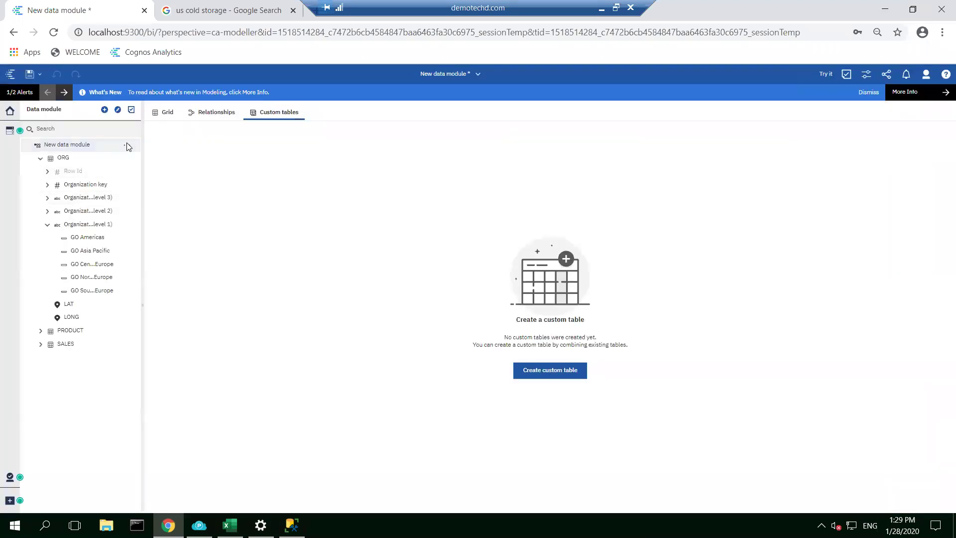
# Step: Dismiss the module actions, cancel the Create new table wizard, and show the Relationships view
pyautogui.click(126, 146)
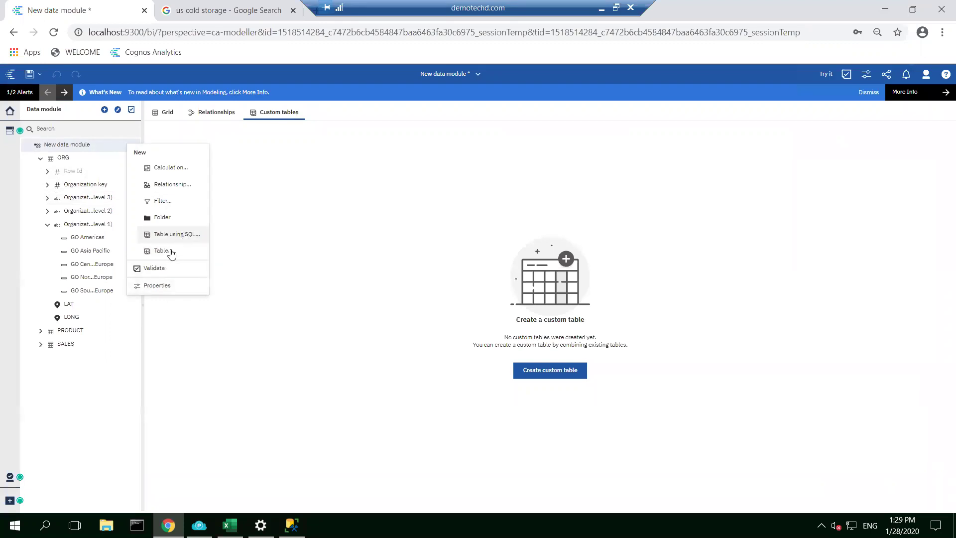
pyautogui.press('Escape')
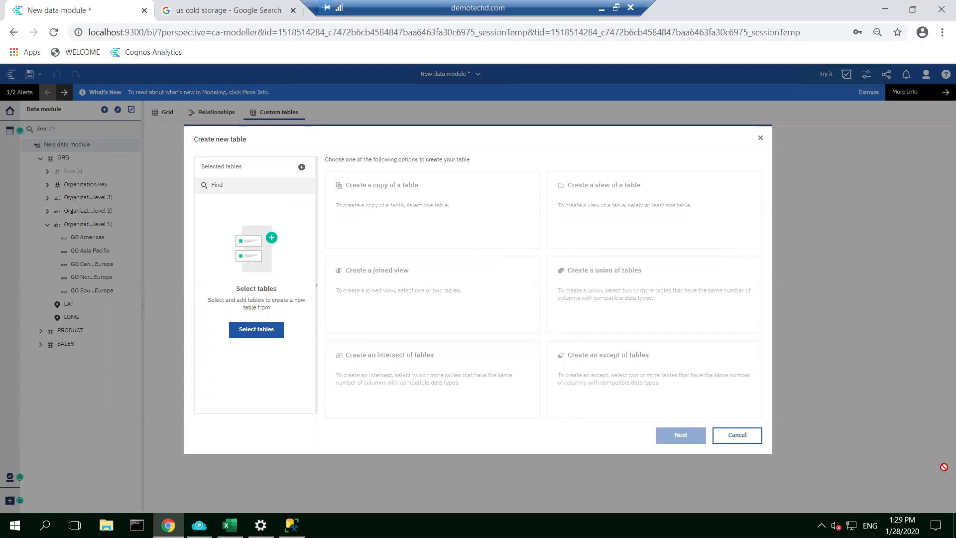
pyautogui.click(738, 440)
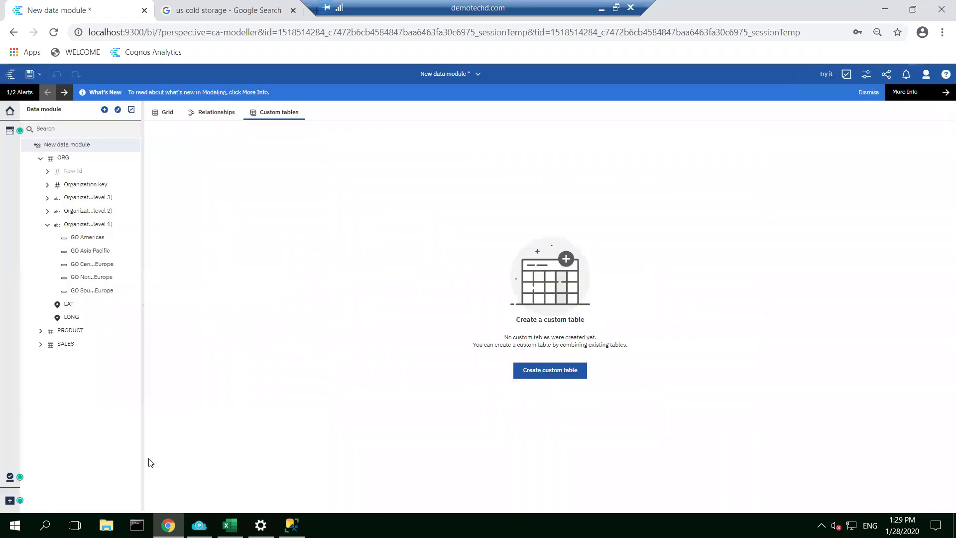
pyautogui.click(198, 116)
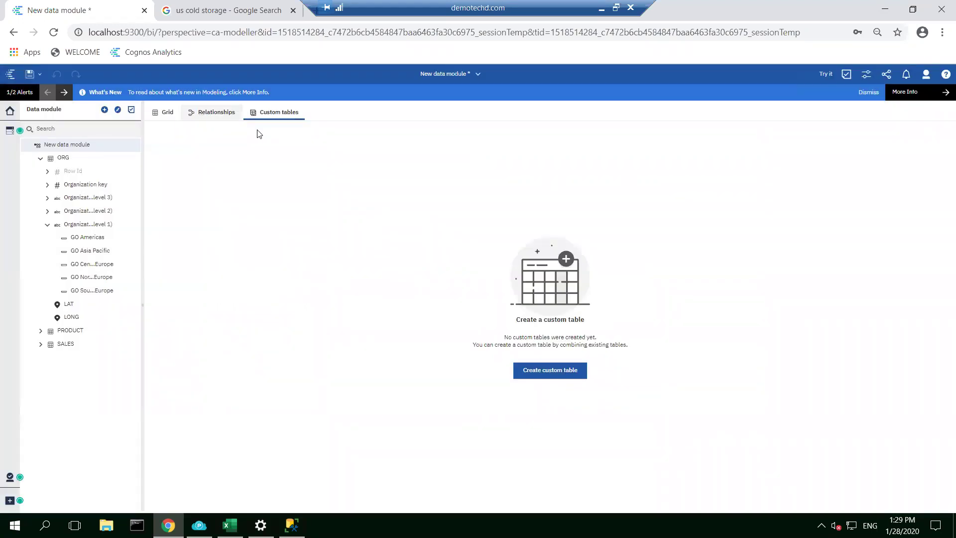
# Step: Return to the Grid view and save the data module as 'AAA DM' in My content
pyautogui.click(168, 114)
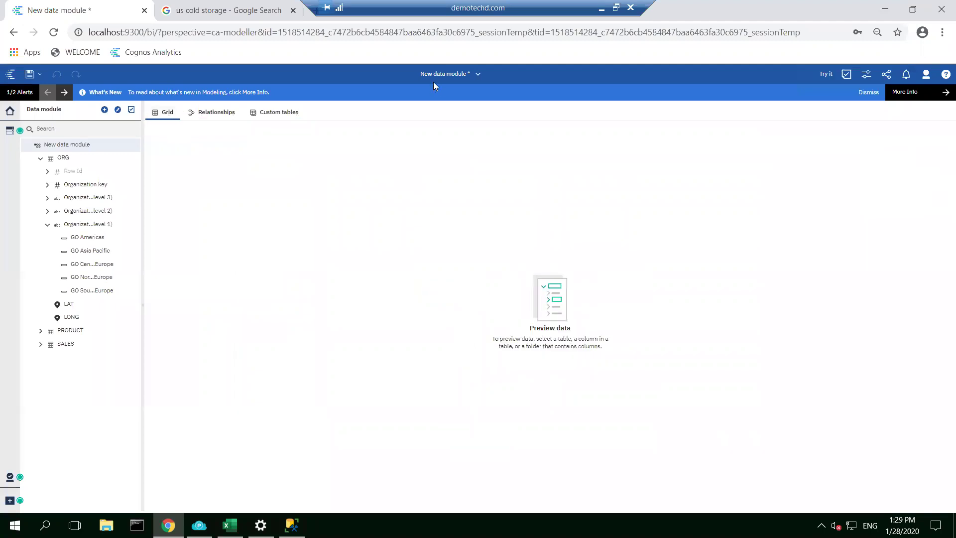
pyautogui.click(40, 76)
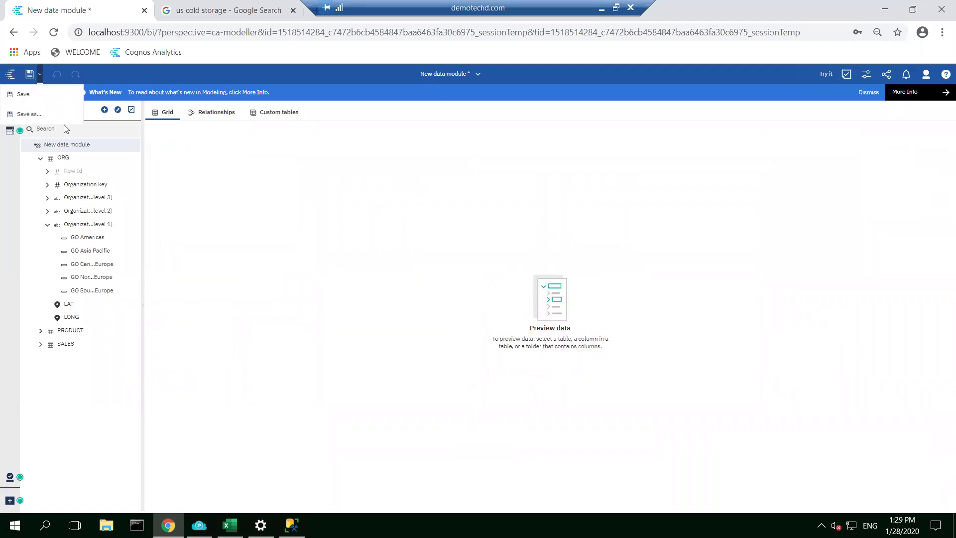
pyautogui.click(31, 114)
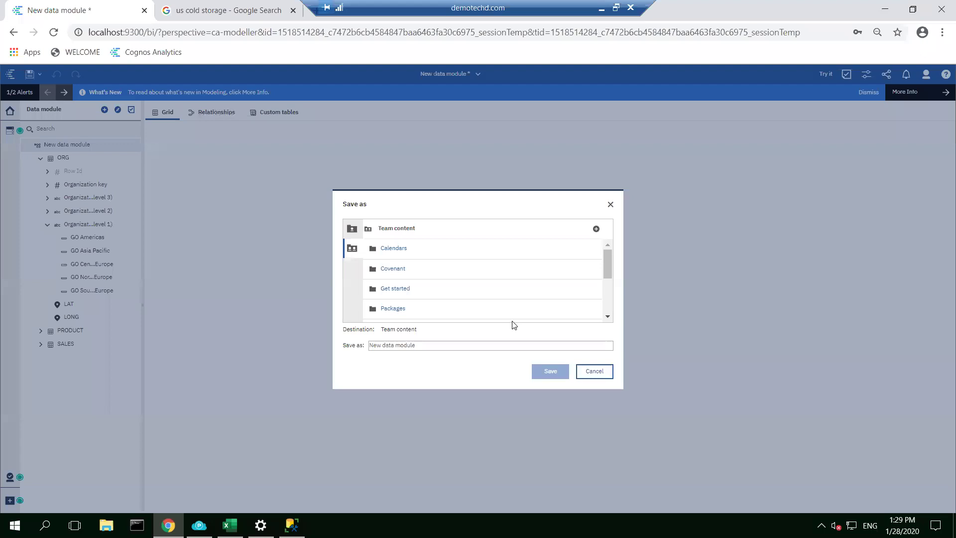
pyautogui.click(352, 230)
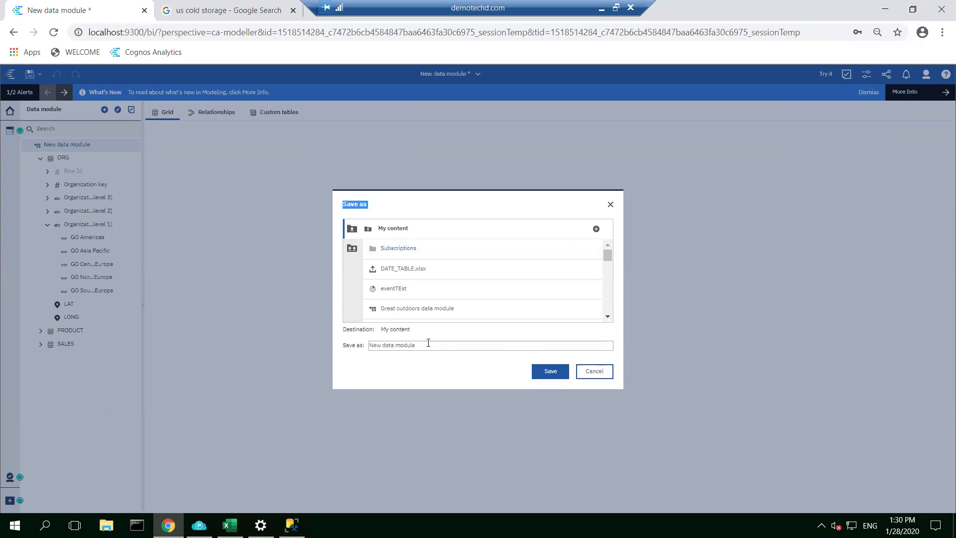
pyautogui.click(345, 348)
pyautogui.write('AAA D')
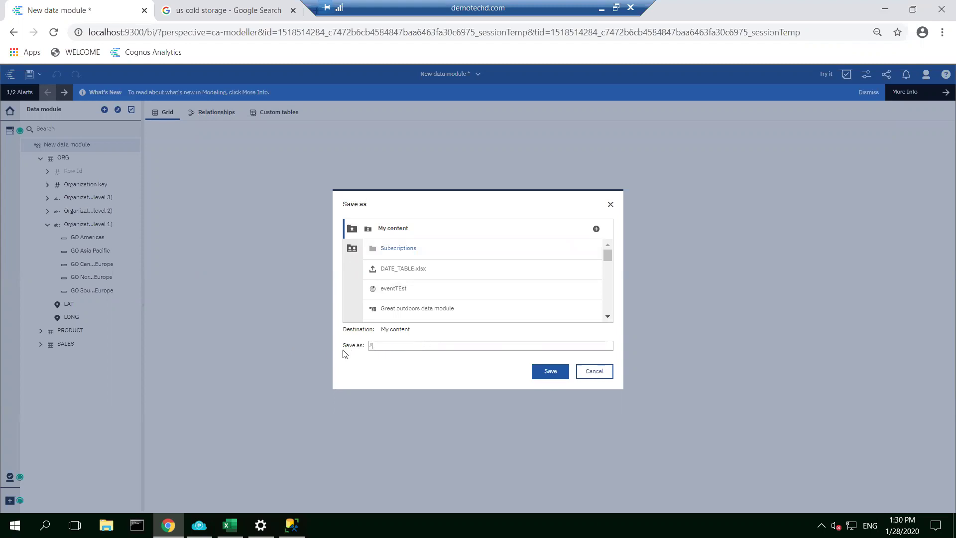
pyautogui.write('M')
pyautogui.click(547, 373)
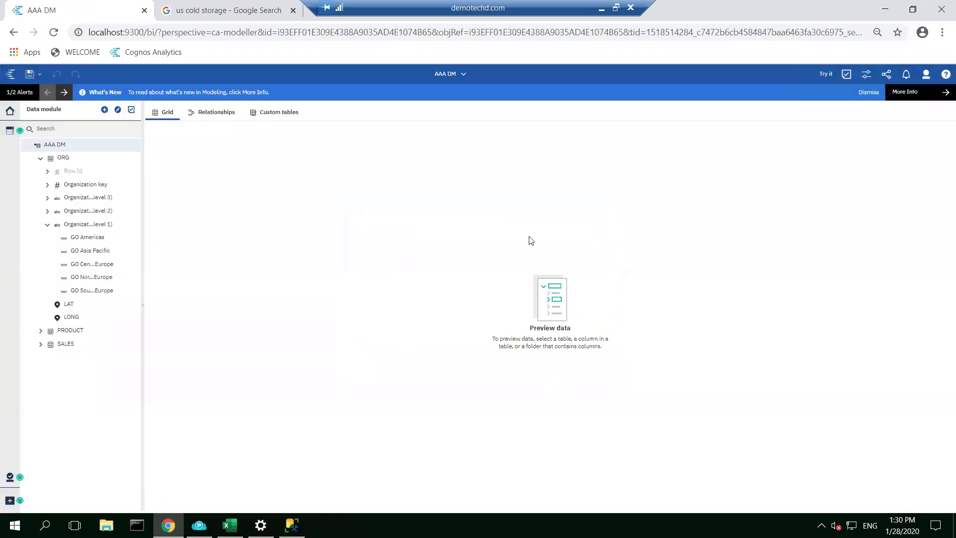
# Step: Close the AAA DM data module from the open-items list
pyautogui.click(446, 75)
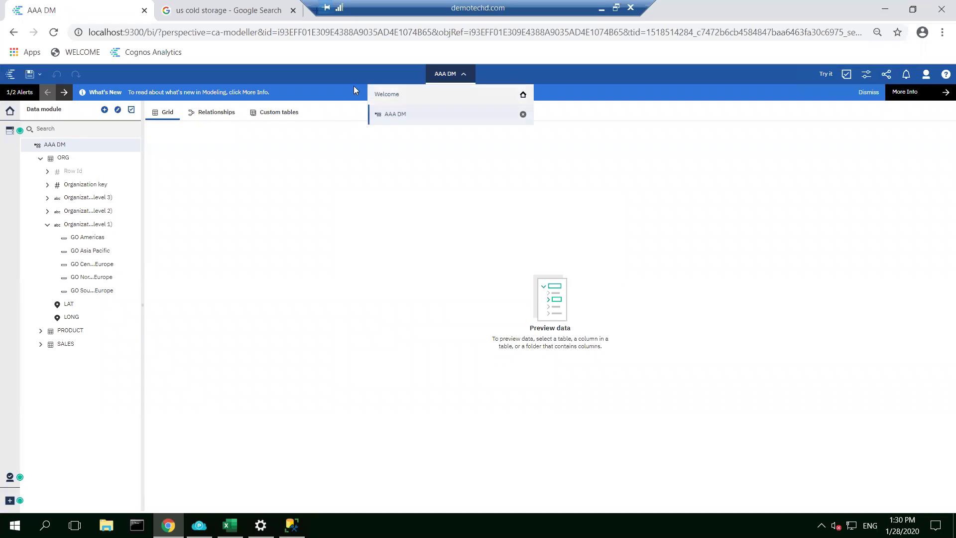
pyautogui.click(523, 115)
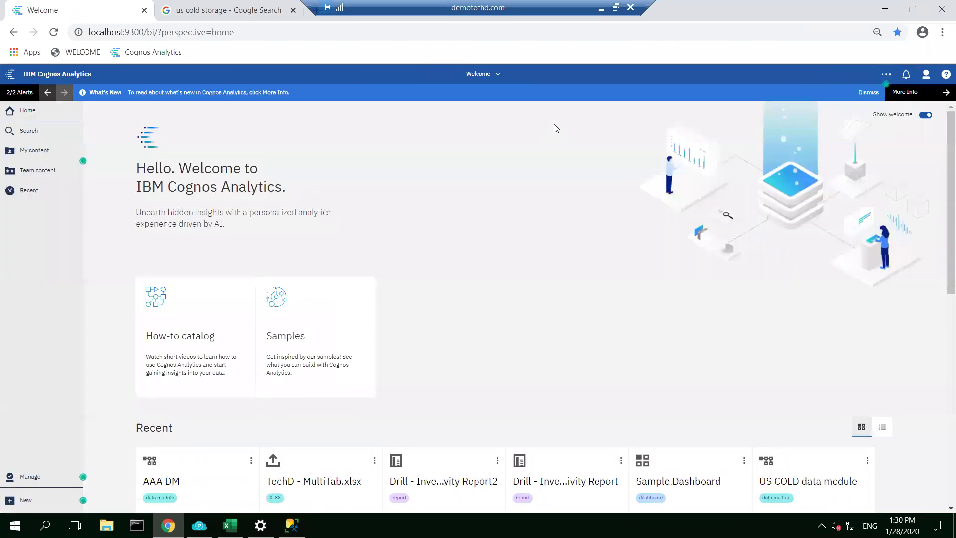
# Step: Create a dashboard from AAA DM in My content using the default blank tabbed template
pyautogui.click(19, 156)
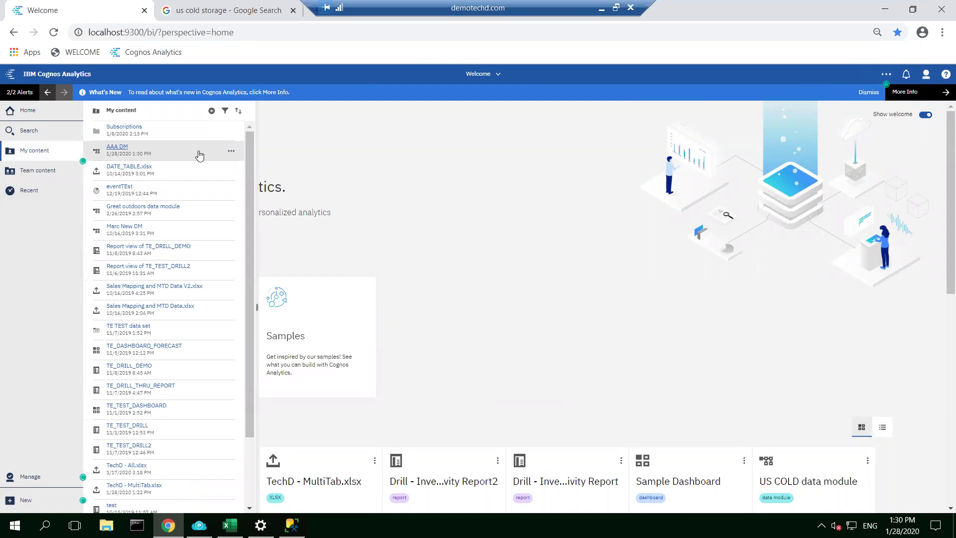
pyautogui.click(232, 153)
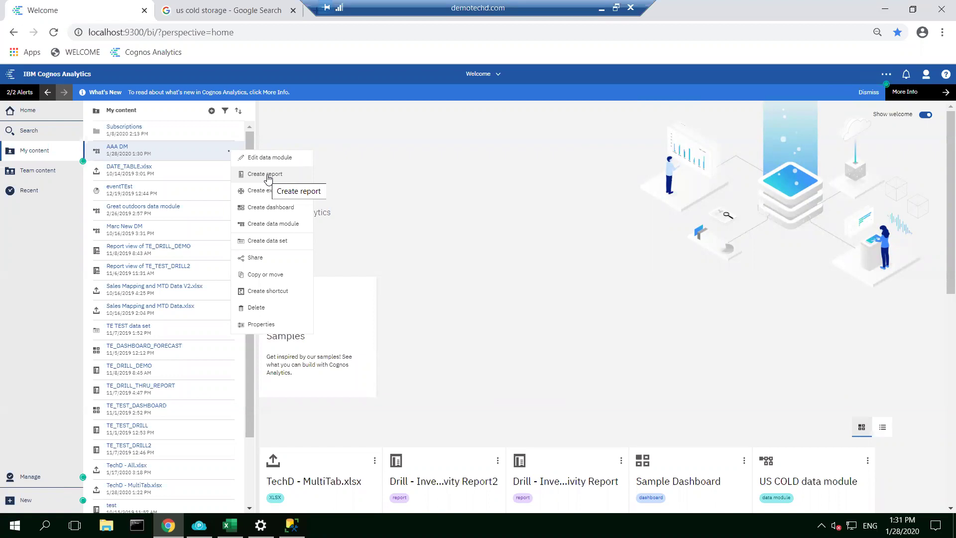
pyautogui.click(265, 208)
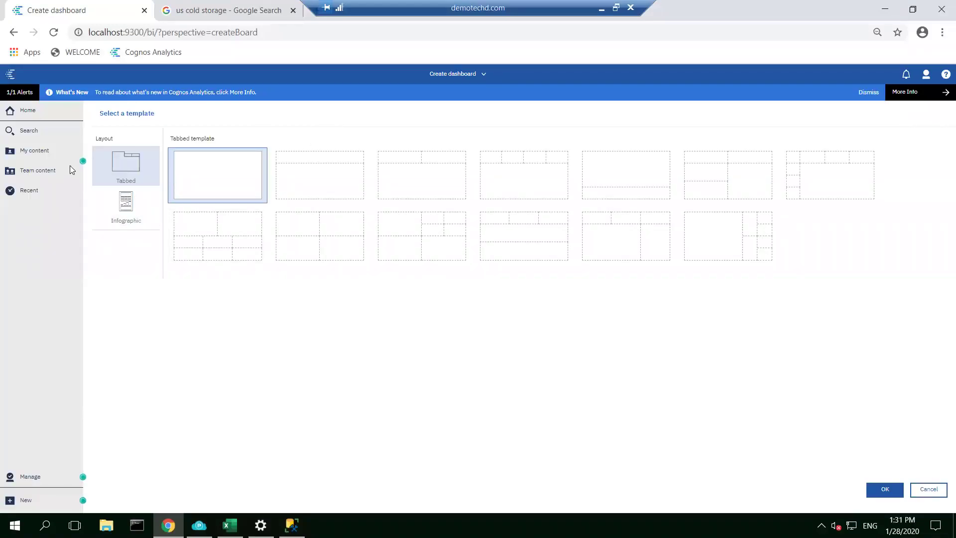
pyautogui.click(883, 493)
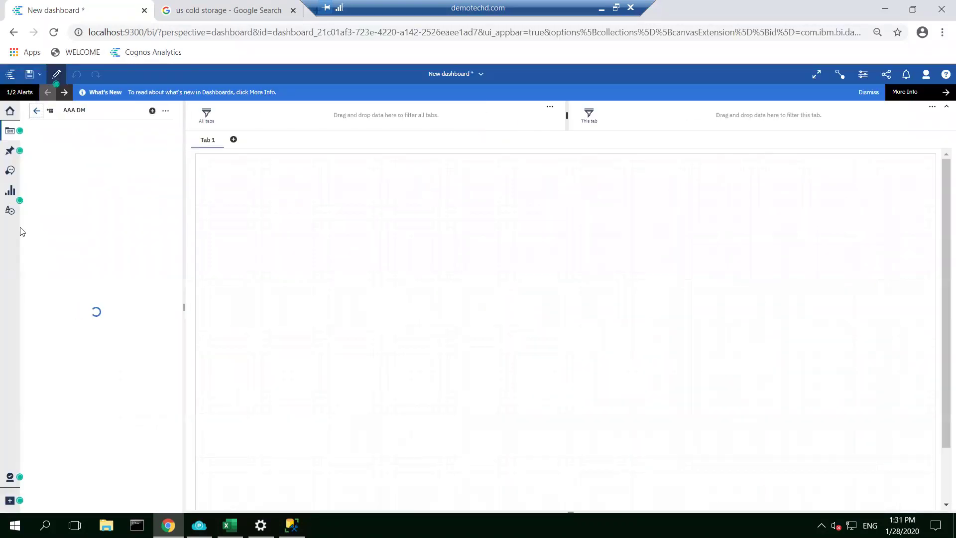
# Step: Expand ORG and PRODUCT in the data panel to browse organization branches and product lines
pyautogui.click(34, 156)
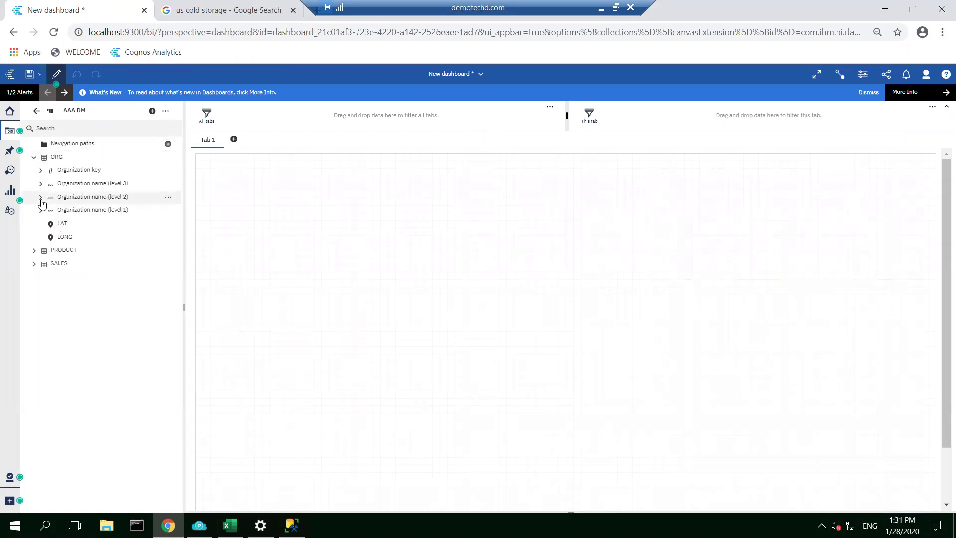
pyautogui.click(38, 186)
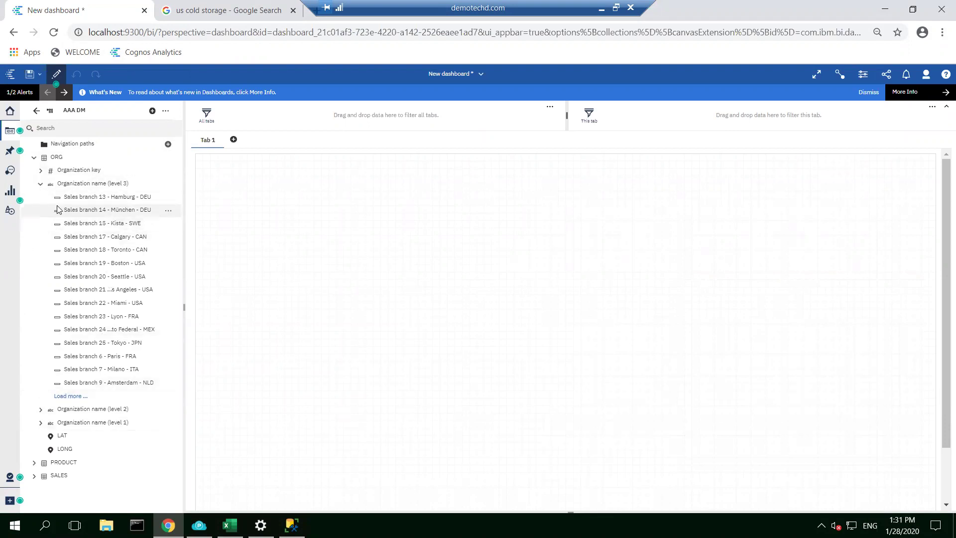
pyautogui.click(41, 184)
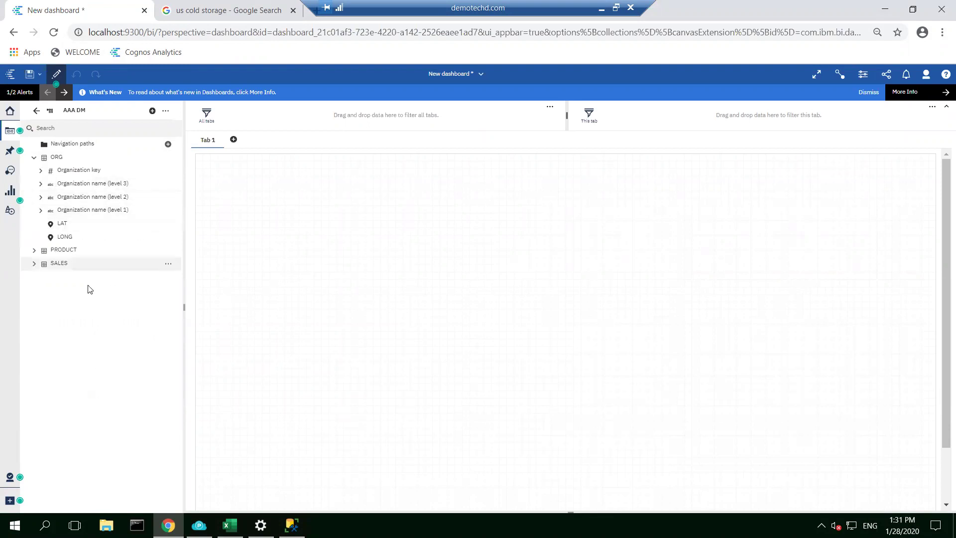
pyautogui.click(35, 253)
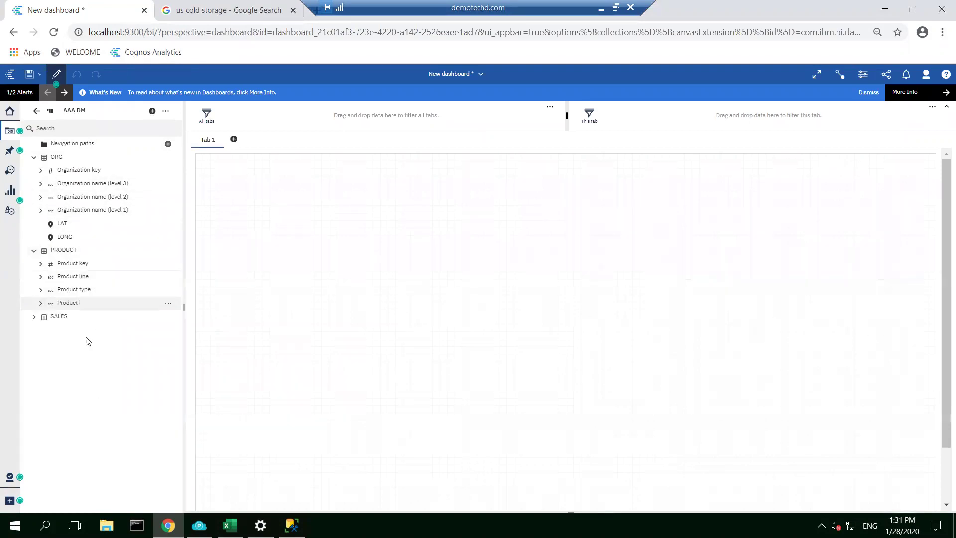
pyautogui.click(40, 278)
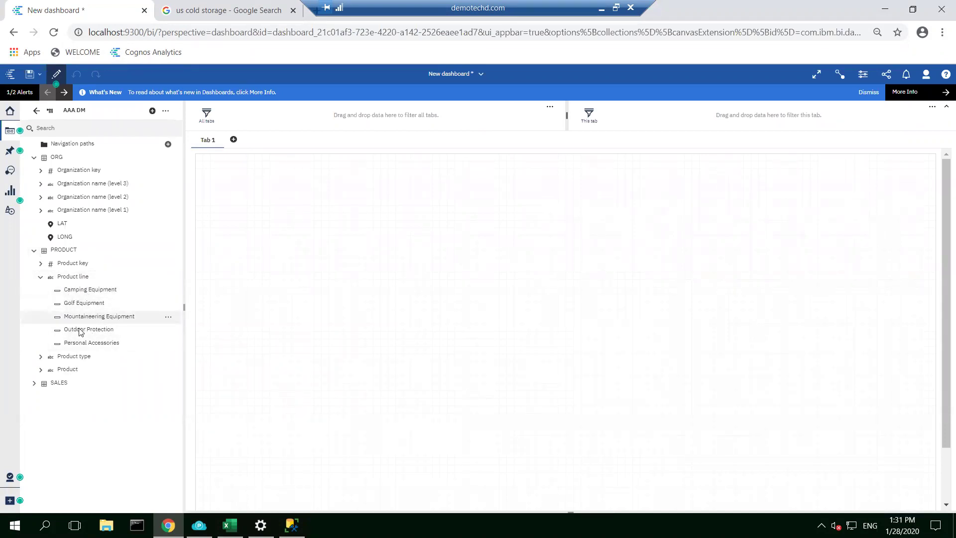
# Step: Add a Sales column chart for the Outdoor Protection product line to Tab 1
pyautogui.moveTo(77, 332); pyautogui.dragTo(70, 376)
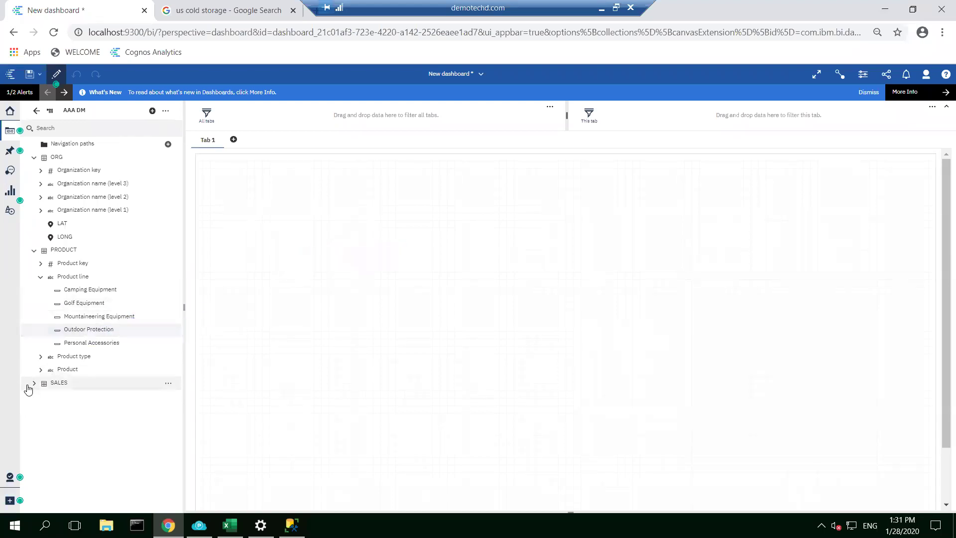
pyautogui.click(33, 382)
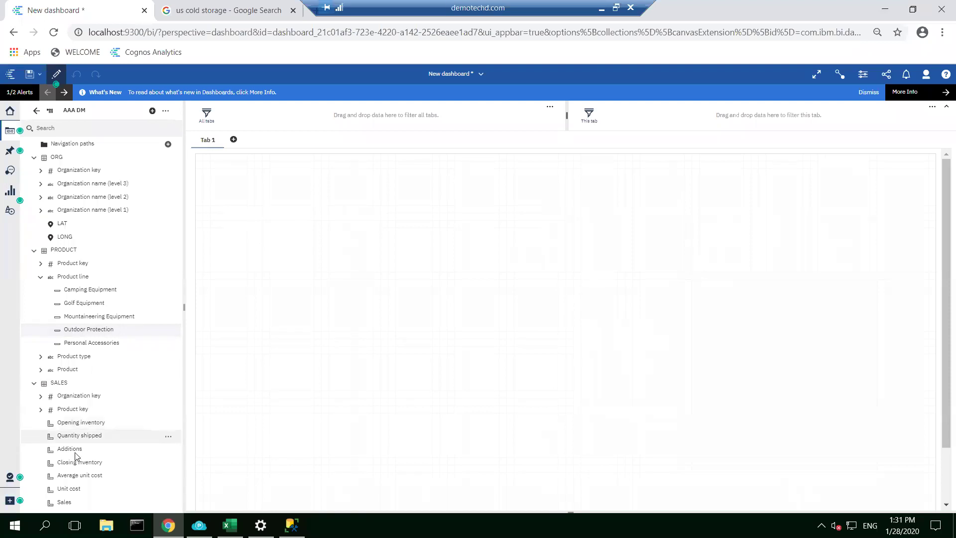
pyautogui.click(65, 502)
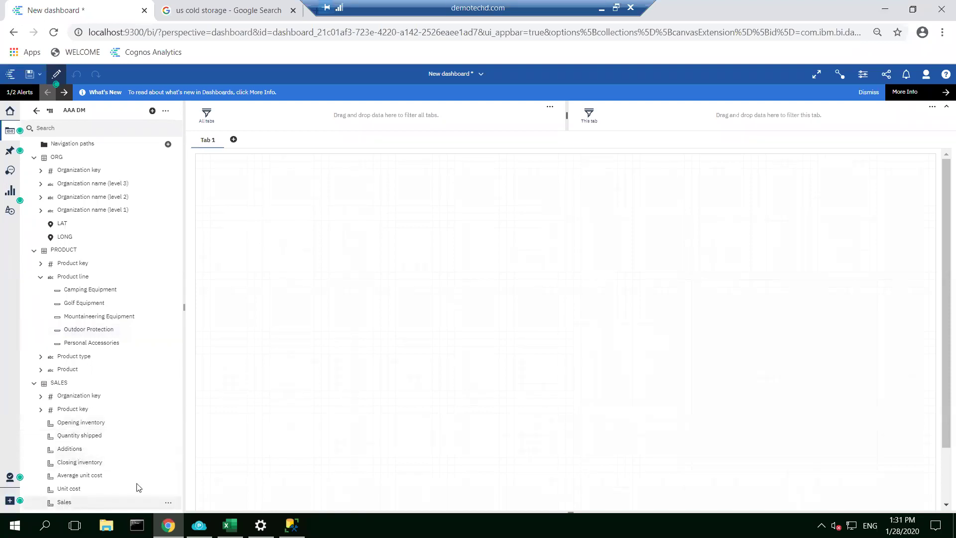
pyautogui.keyDown('ctrl'); pyautogui.click(89, 331); pyautogui.keyUp('ctrl')
# Step: Create a column chart of Sales by product line showing only the Outdoor Protection bar
pyautogui.moveTo(94, 331); pyautogui.dragTo(337, 250)
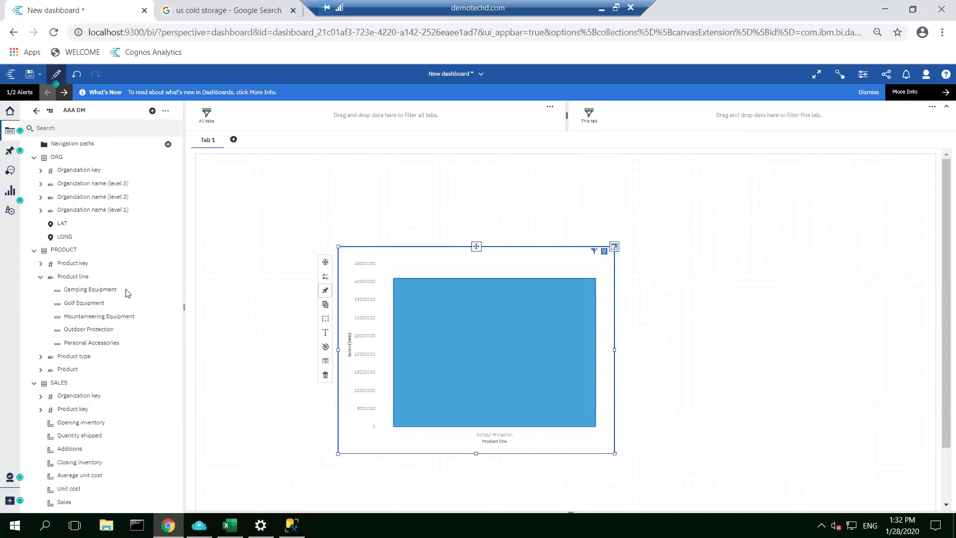
pyautogui.click(68, 278)
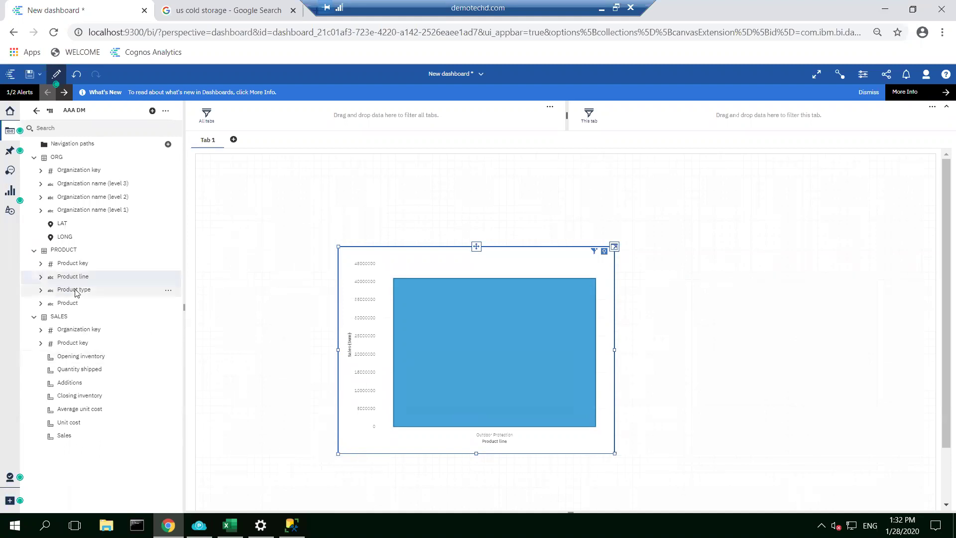
pyautogui.click(66, 439)
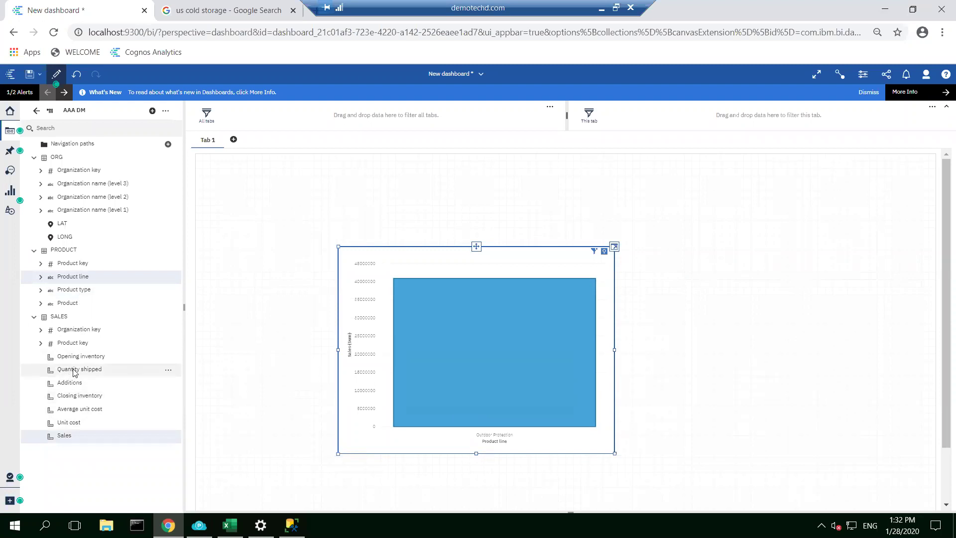
# Step: Add a chart of Sales and Quantity shipped for all five product lines beside the first chart
pyautogui.moveTo(580, 341); pyautogui.dragTo(656, 249)
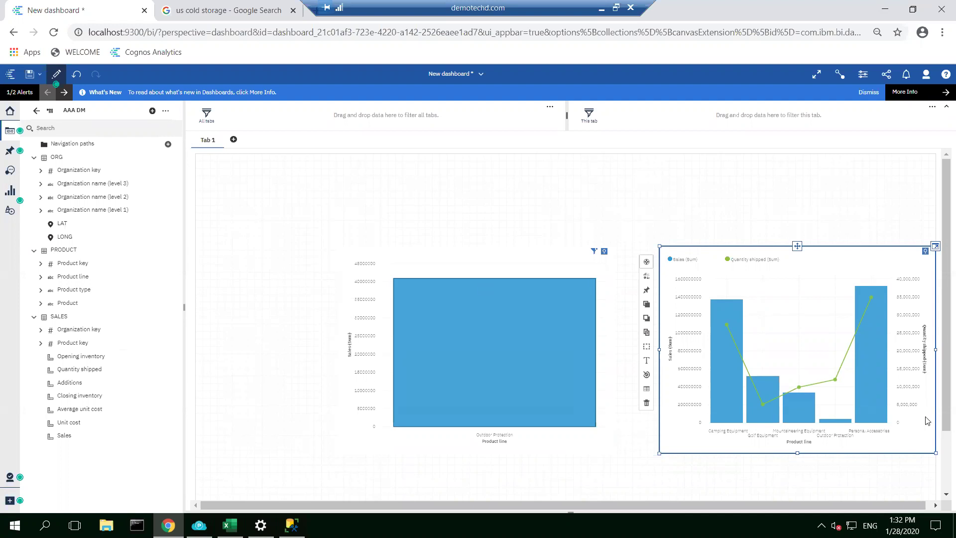
pyautogui.click(802, 266)
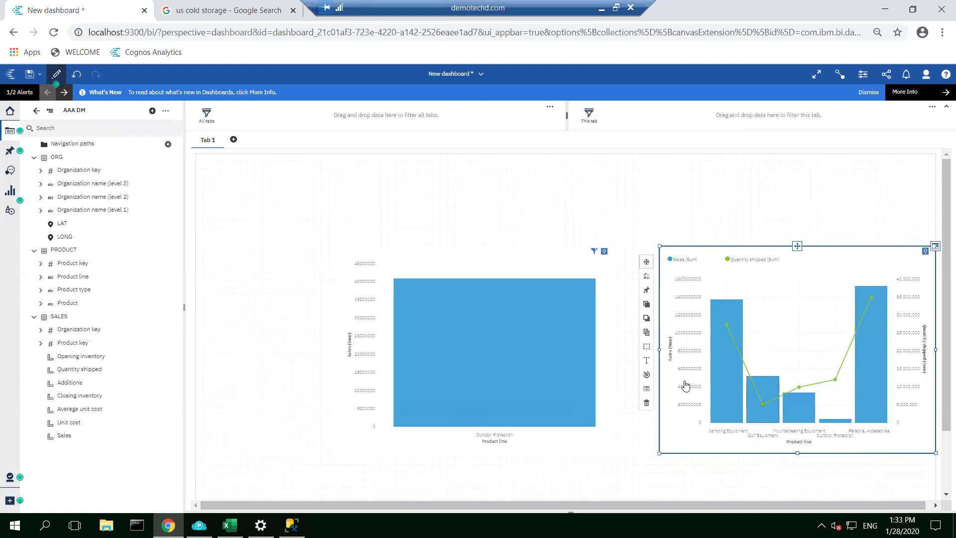
# Step: Add a new drill-through definition for the chart and browse Team content for a target
pyautogui.click(645, 376)
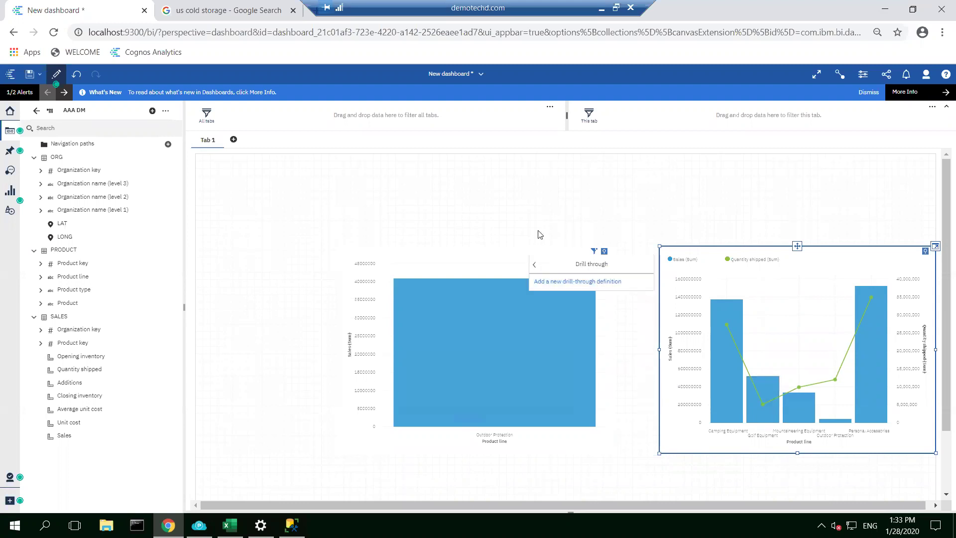
pyautogui.click(581, 283)
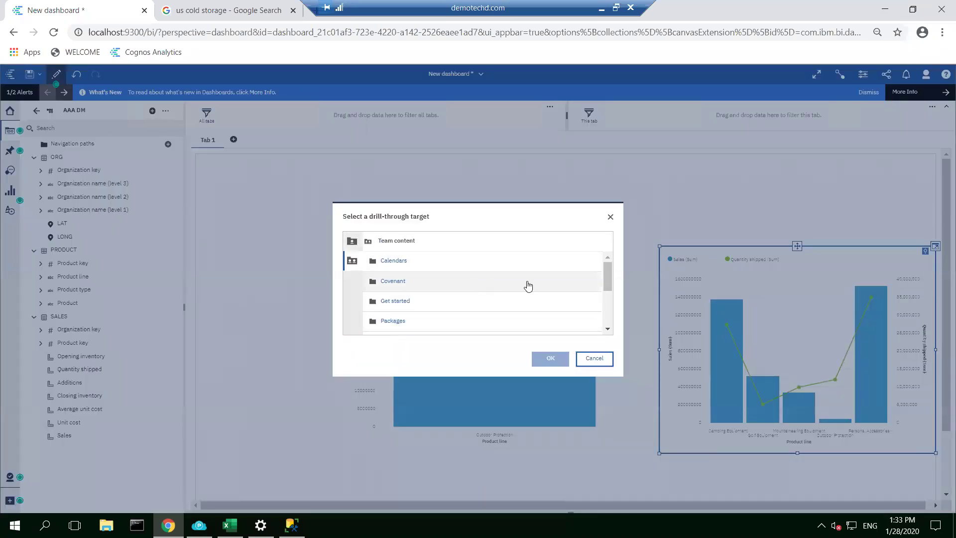
pyautogui.scroll(-4, 465, 301)
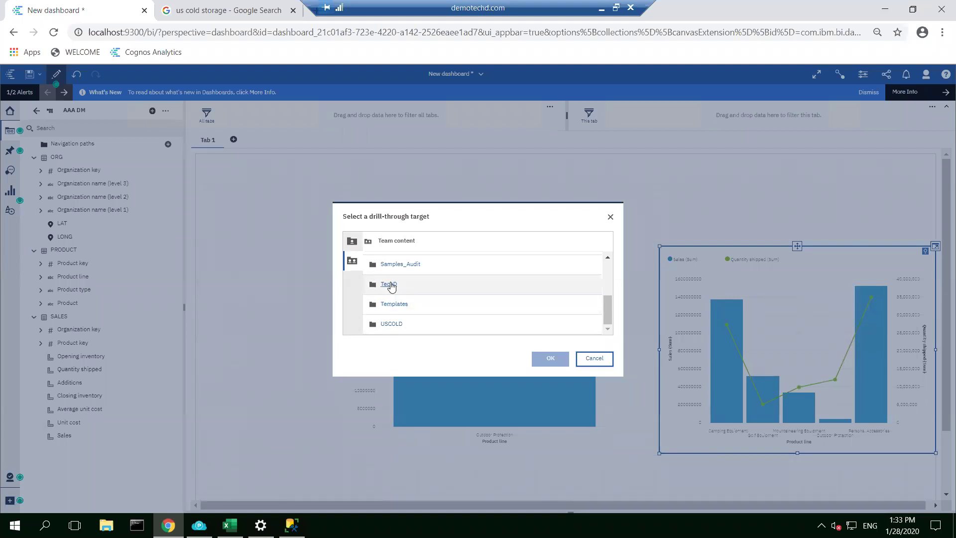
pyautogui.click(486, 292)
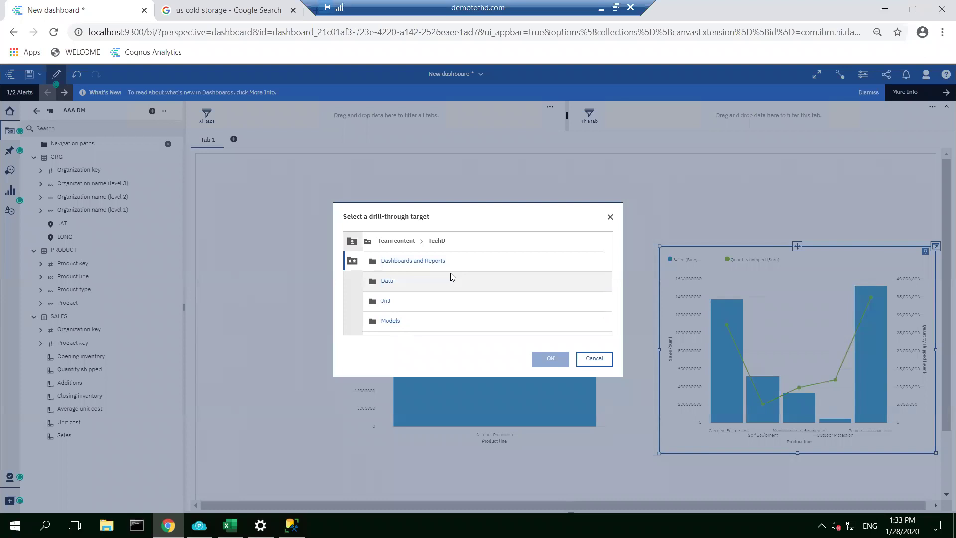
pyautogui.click(391, 242)
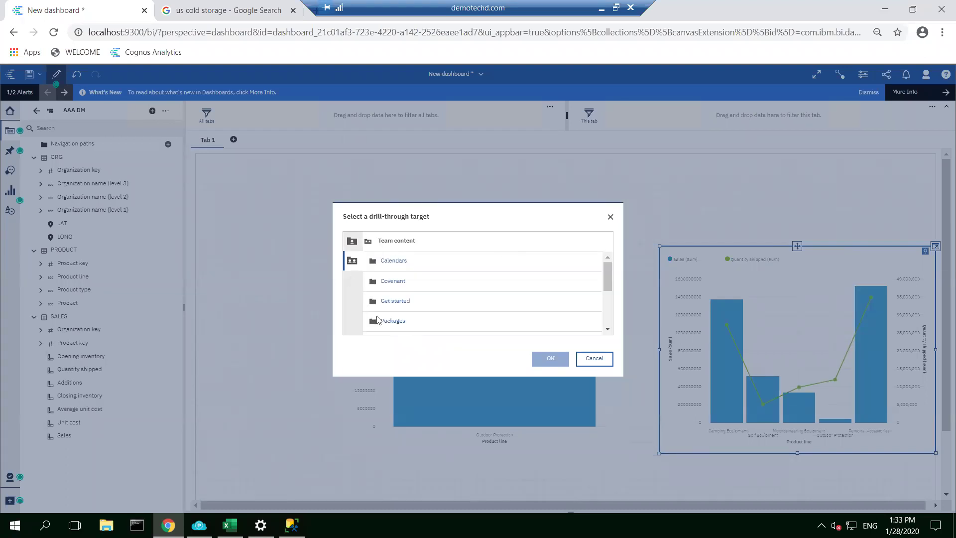
pyautogui.scroll(-5, 418, 278)
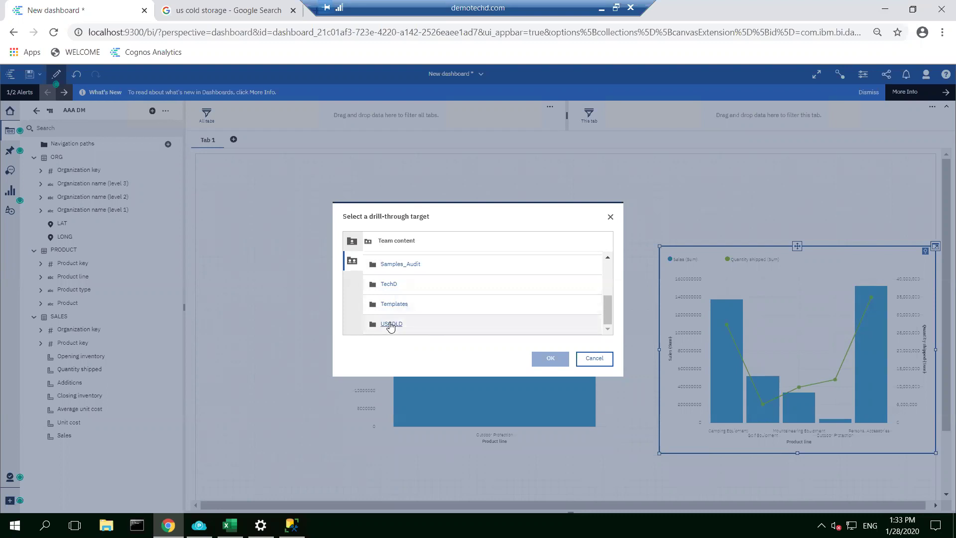
pyautogui.scroll(3, 398, 318)
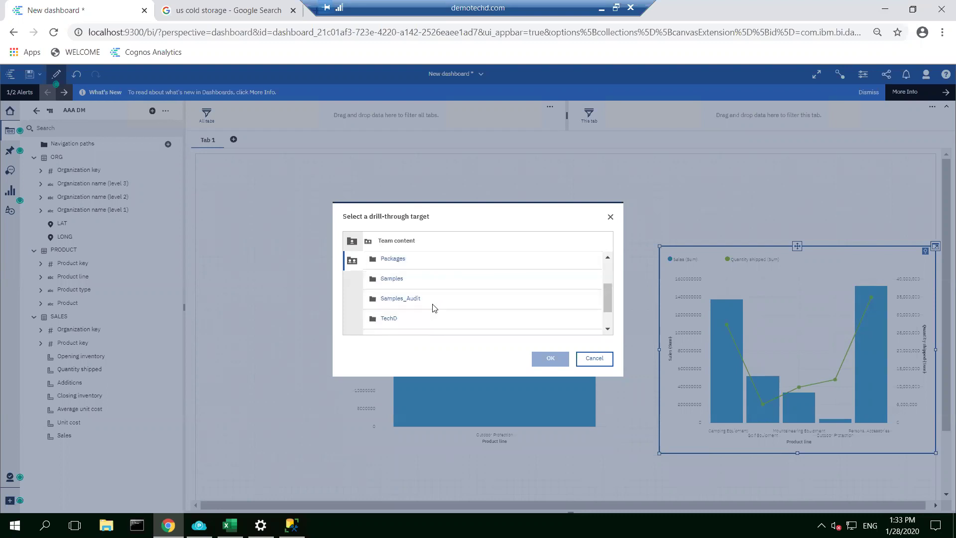
# Step: Set the drill-through target to Samples > Dashboards > Product line dashboard
pyautogui.click(508, 284)
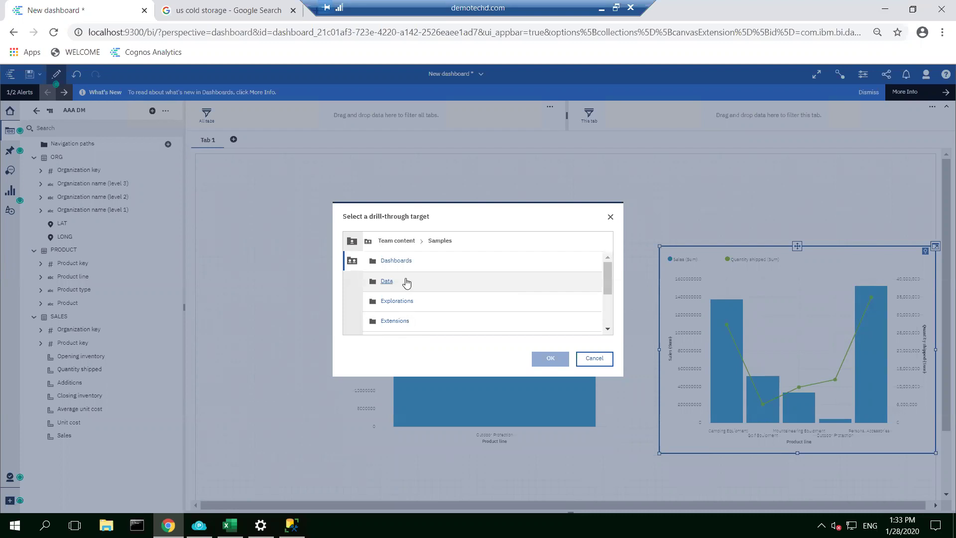
pyautogui.click(398, 261)
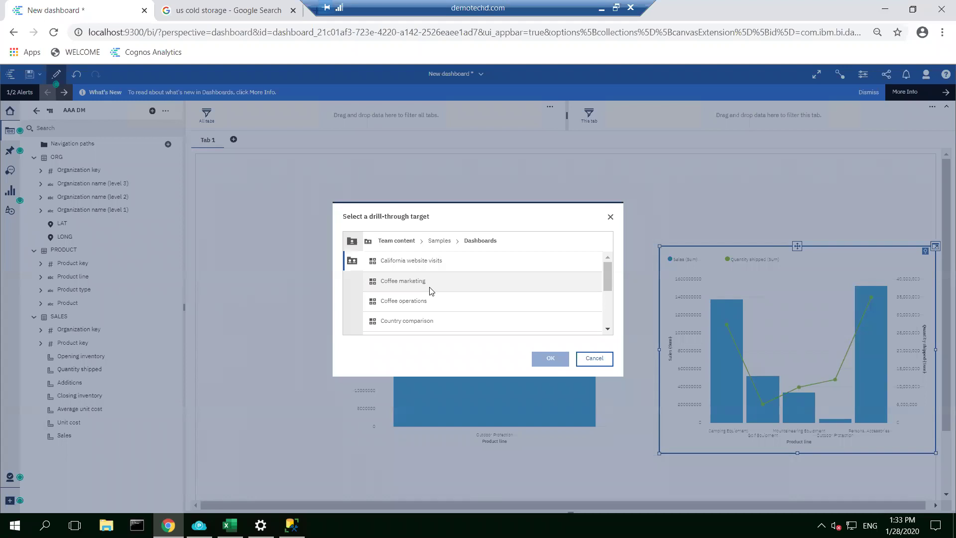
pyautogui.click(593, 362)
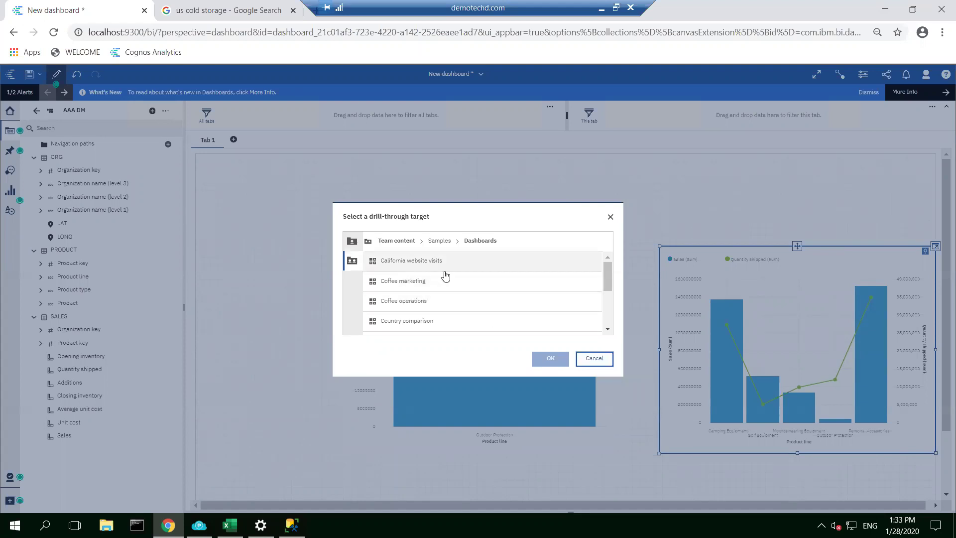
pyautogui.scroll(-3, 445, 279)
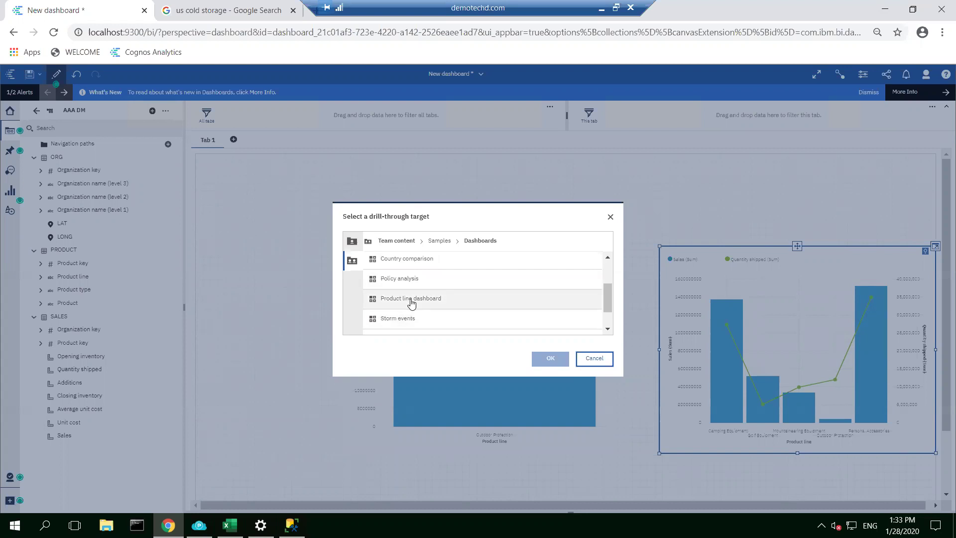
pyautogui.click(411, 299)
pyautogui.click(551, 359)
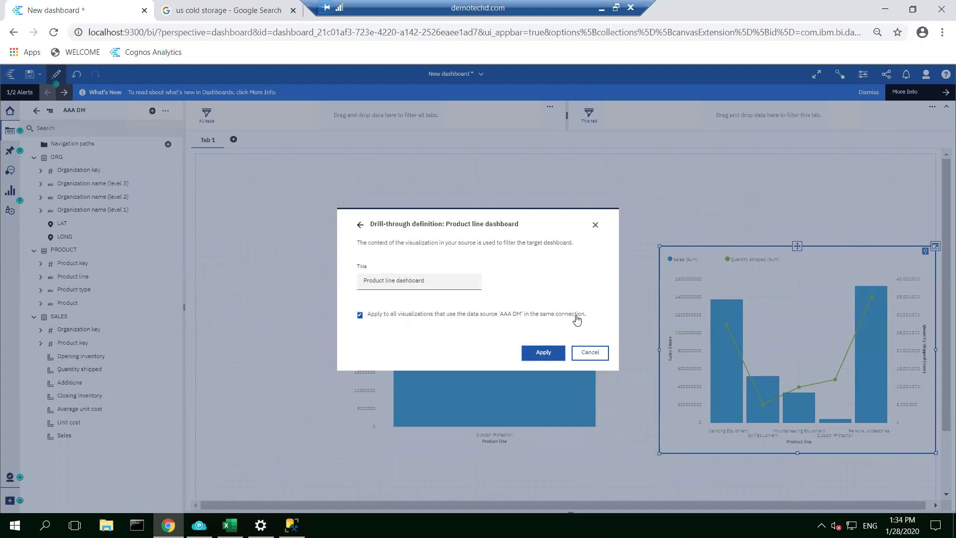
# Step: Restrict the Product line dashboard drill-through to this chart only and apply it
pyautogui.click(360, 316)
pyautogui.click(558, 396)
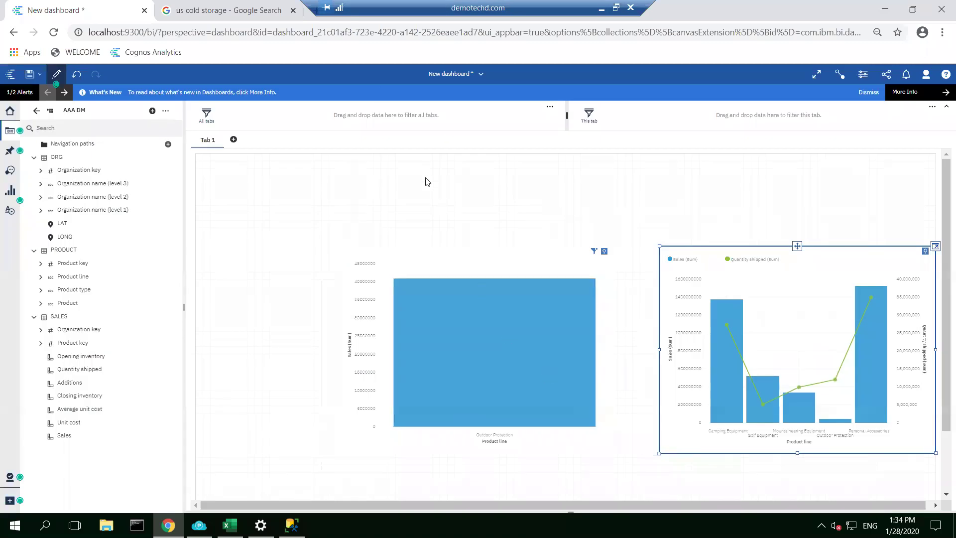
# Step: Deselect the chart, then highlight and clear the Camping Equipment bar to test highlighting
pyautogui.click(283, 196)
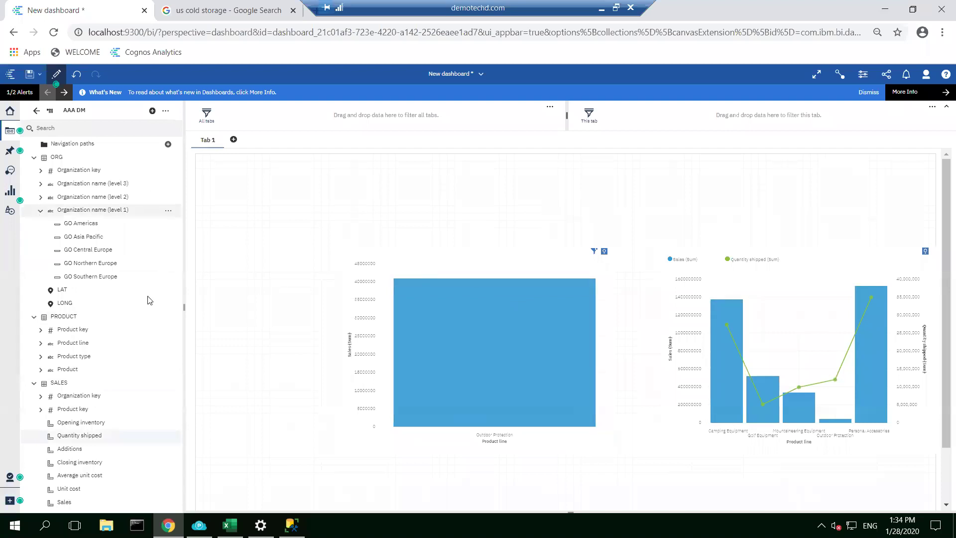
pyautogui.click(725, 324)
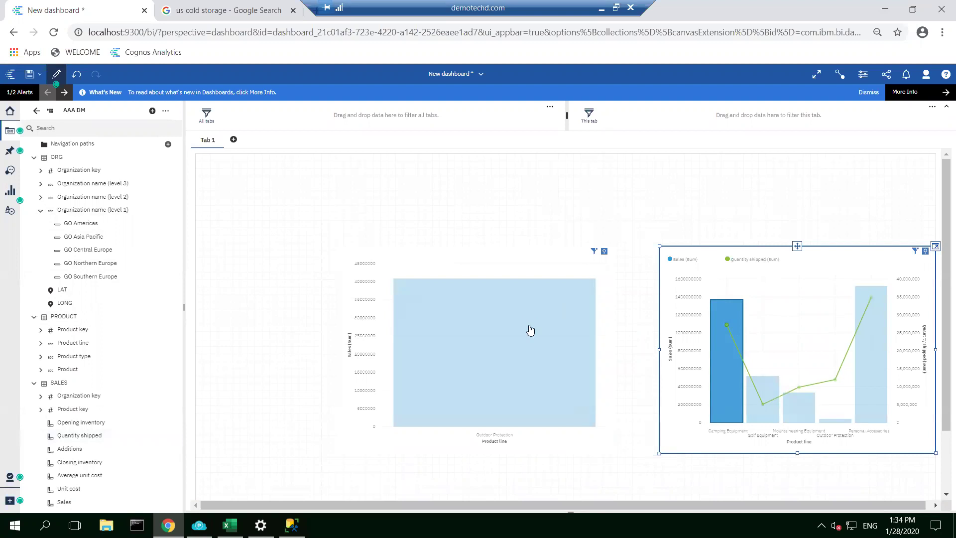
pyautogui.click(724, 222)
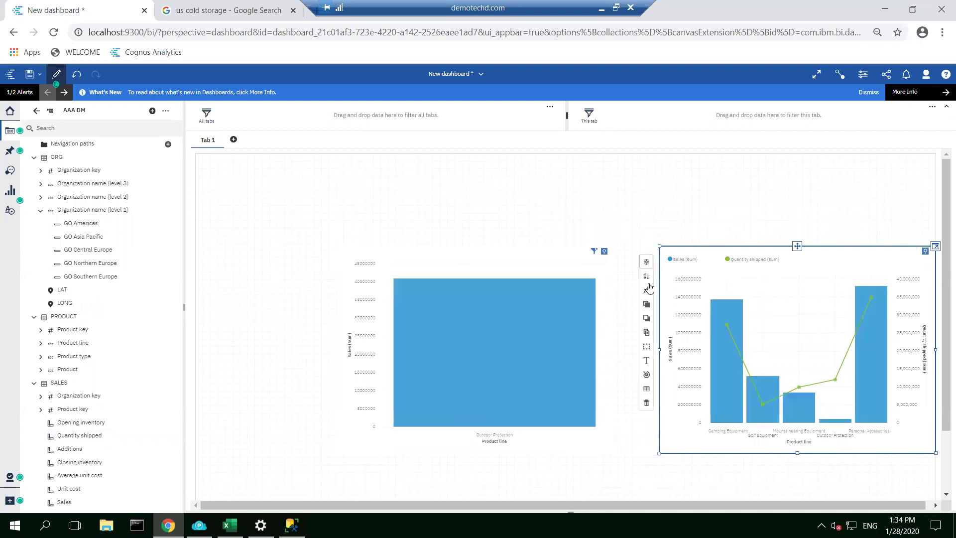
# Step: Switch the right-hand chart to a combo of Sales columns and a Quantity shipped line
pyautogui.click(645, 278)
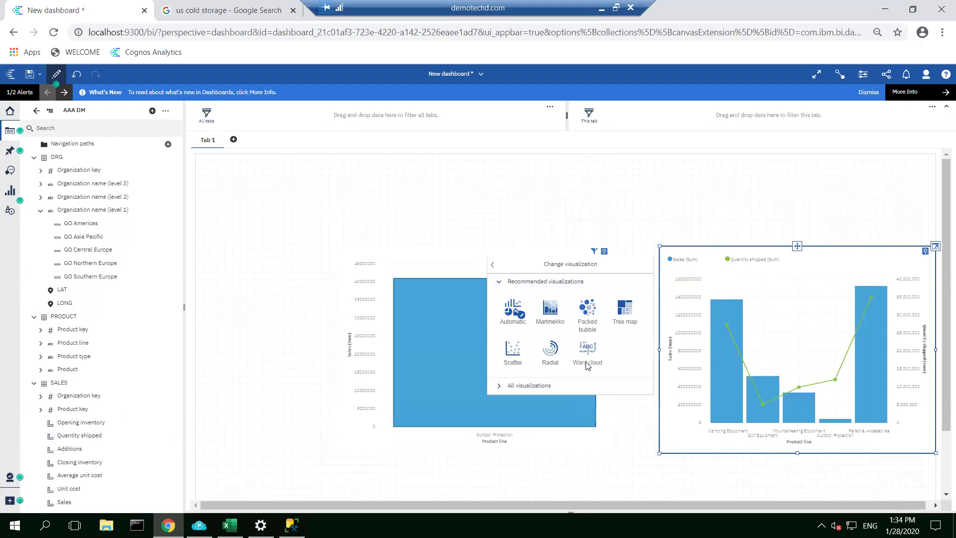
pyautogui.click(521, 387)
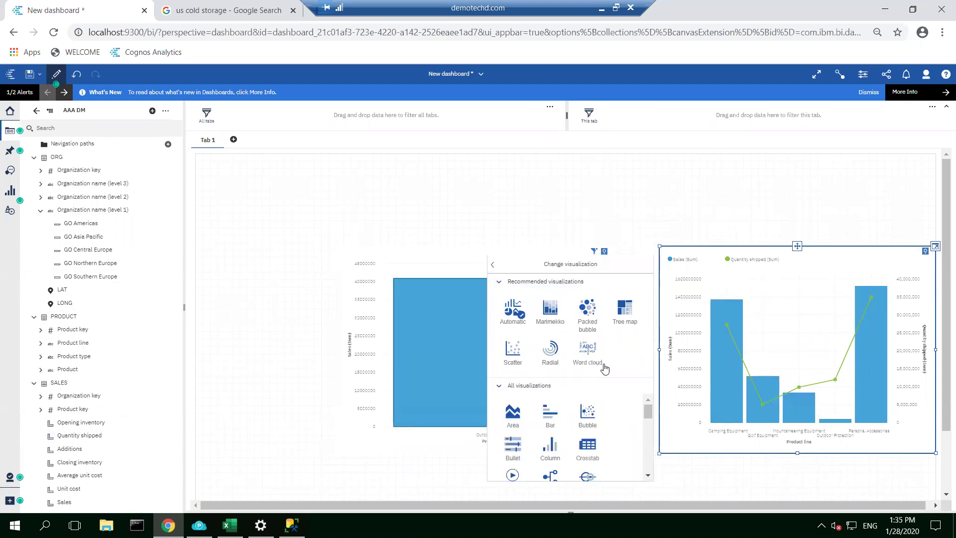
pyautogui.moveTo(648, 412); pyautogui.dragTo(641, 486)
pyautogui.scroll(5, 639, 393)
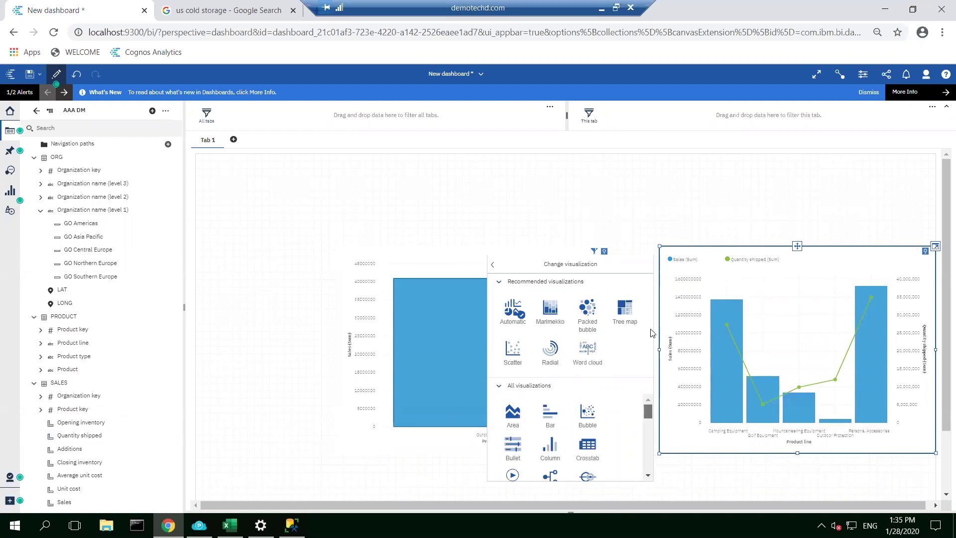
pyautogui.click(548, 265)
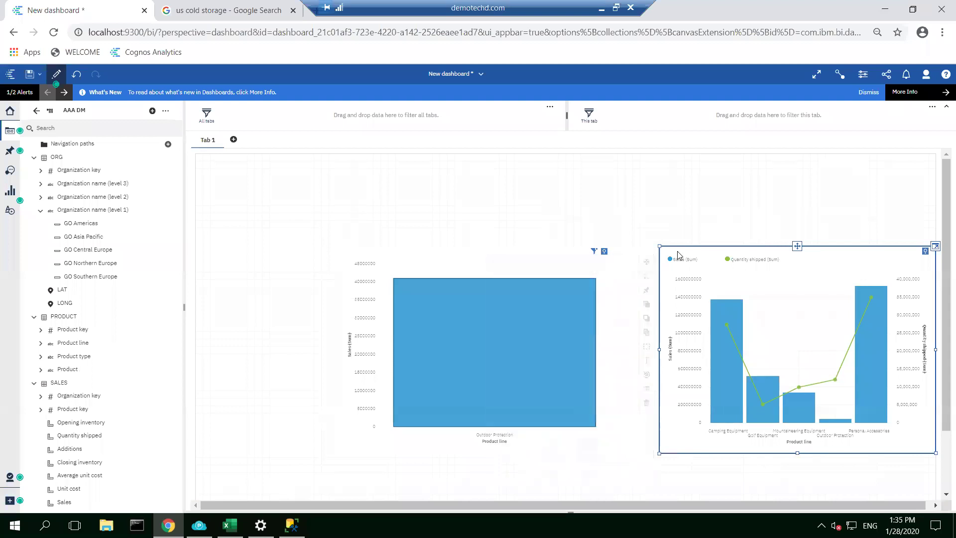
# Step: Set the combo chart's Sales column colour to dark teal #14665E in the Axis properties
pyautogui.click(863, 73)
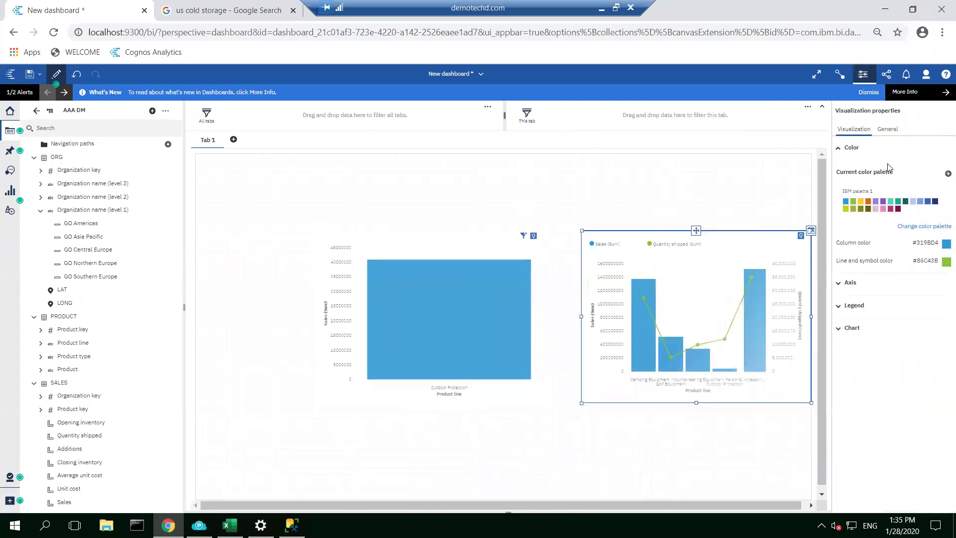
pyautogui.click(848, 285)
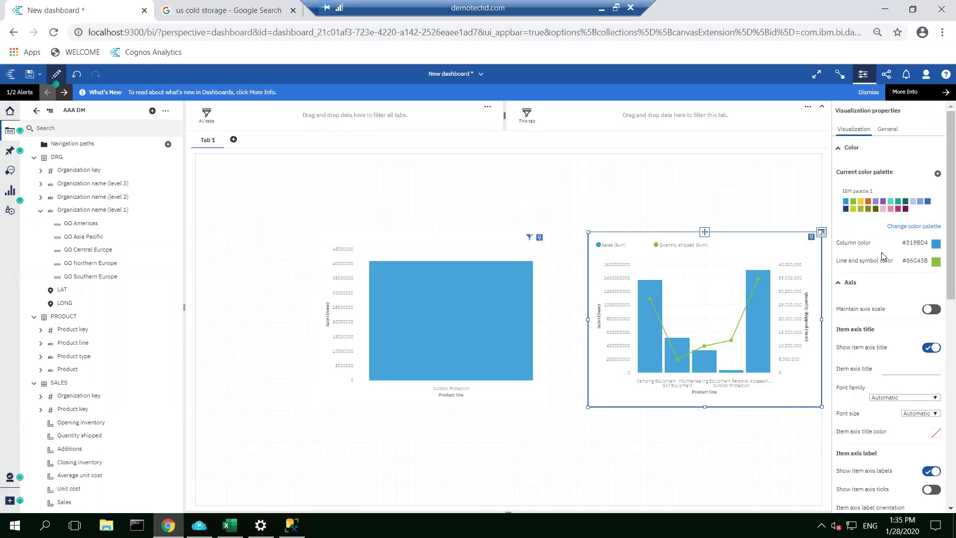
pyautogui.click(936, 244)
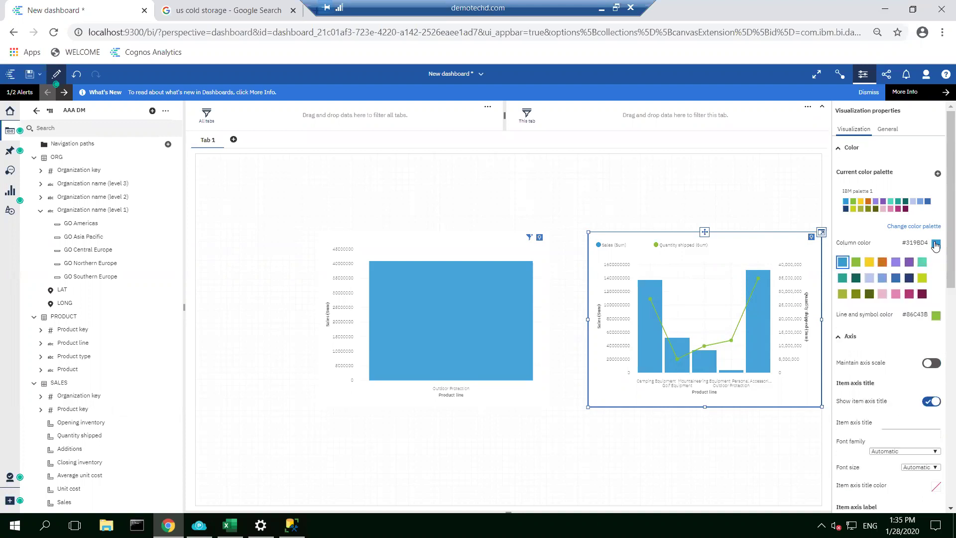
pyautogui.click(856, 280)
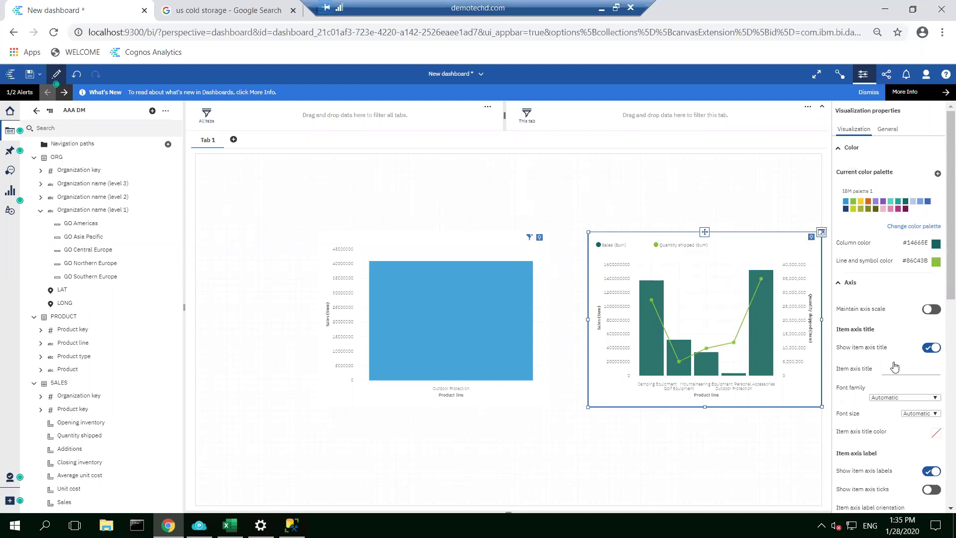
# Step: Scroll through the chart's properties to review the value axis label and legend settings
pyautogui.scroll(-3, 899, 408)
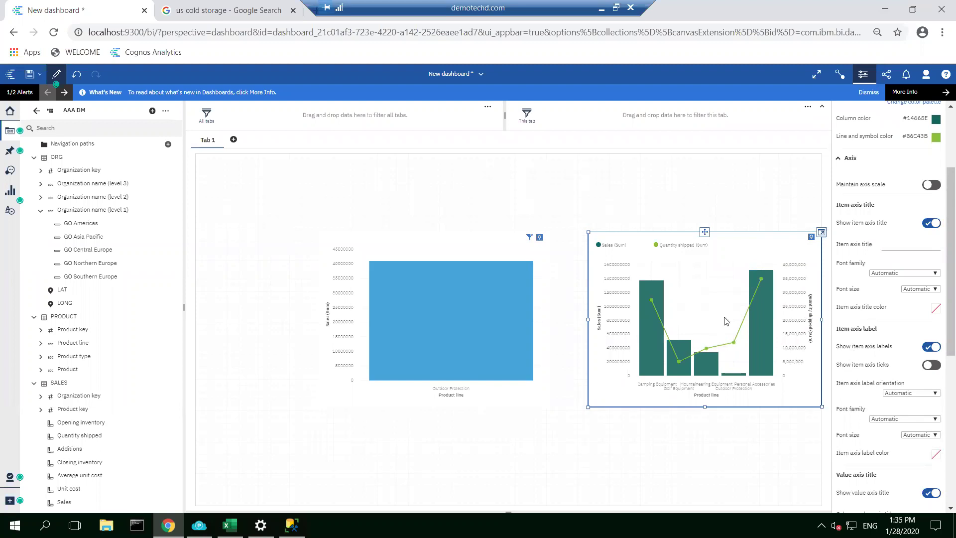
pyautogui.scroll(2, 787, 259)
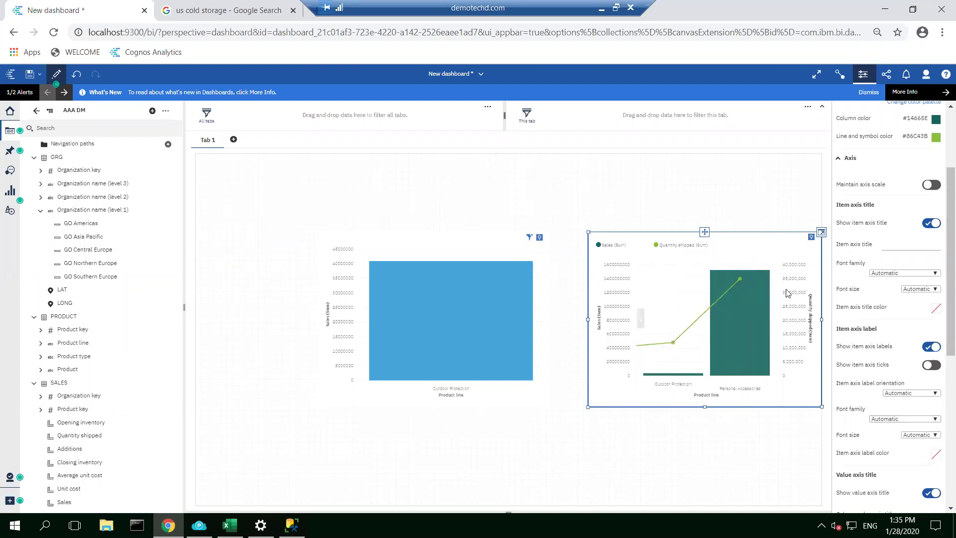
pyautogui.scroll(-2, 787, 293)
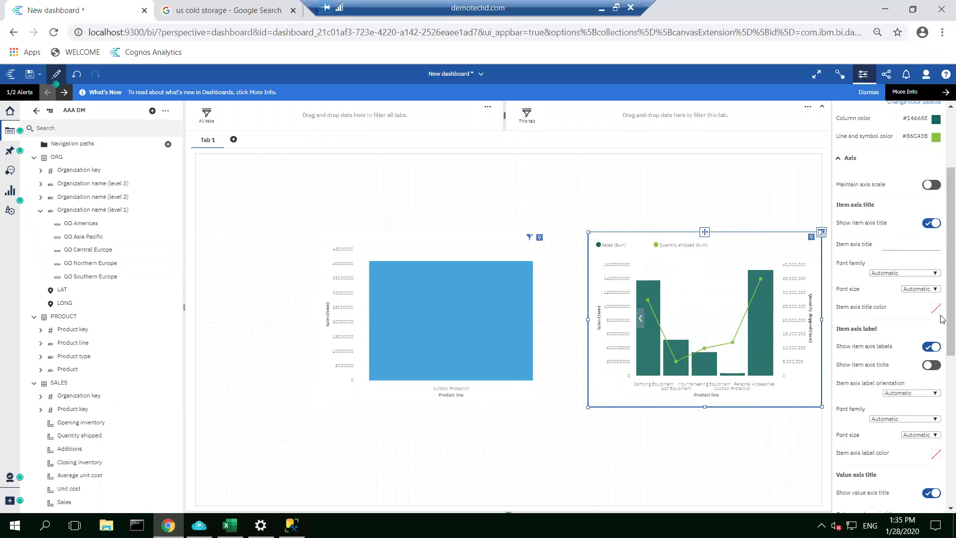
pyautogui.scroll(5, 942, 279)
pyautogui.scroll(-10, 942, 373)
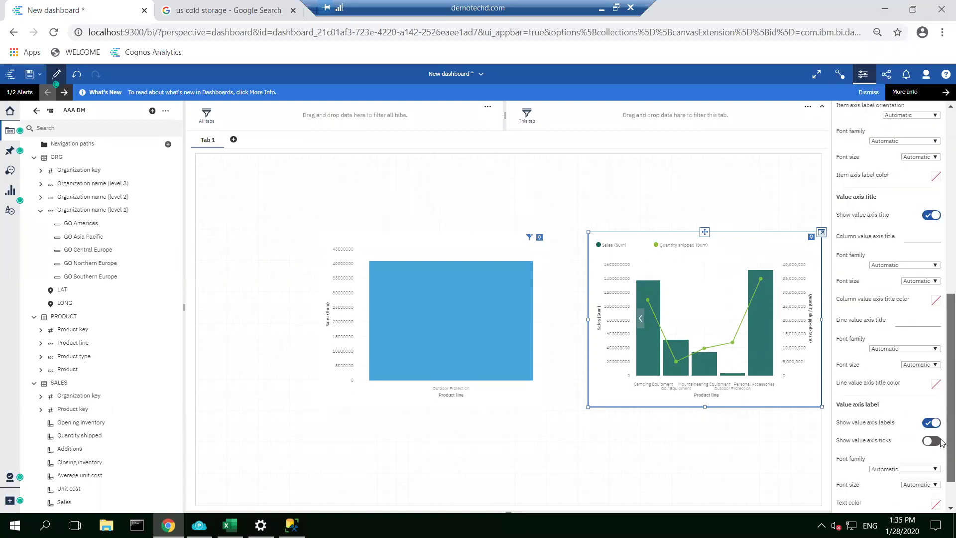
pyautogui.scroll(-1, 941, 472)
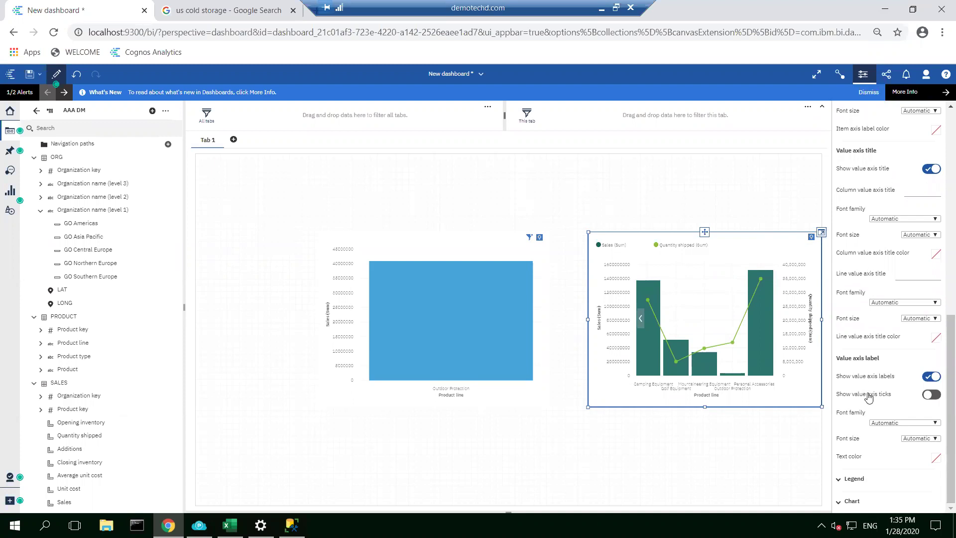
pyautogui.scroll(1, 882, 299)
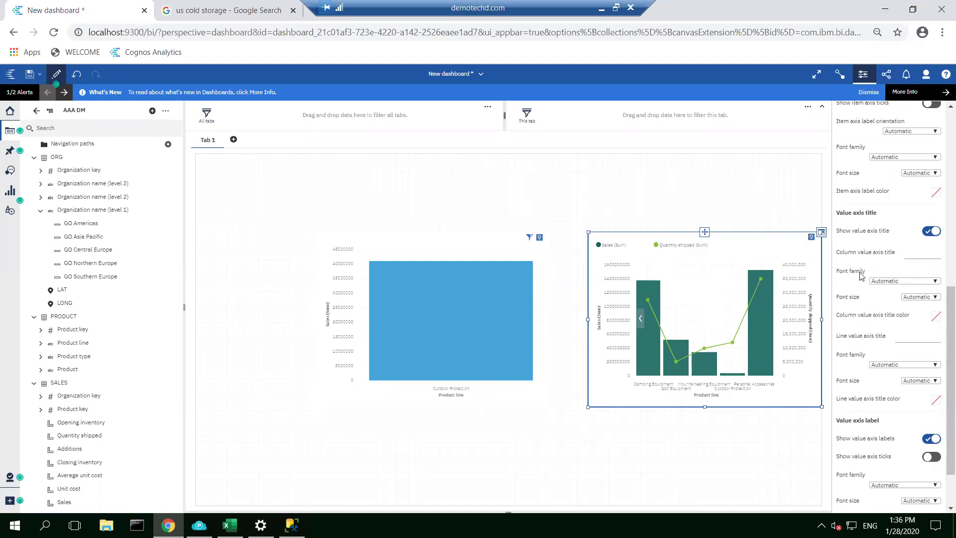
pyautogui.scroll(5, 943, 298)
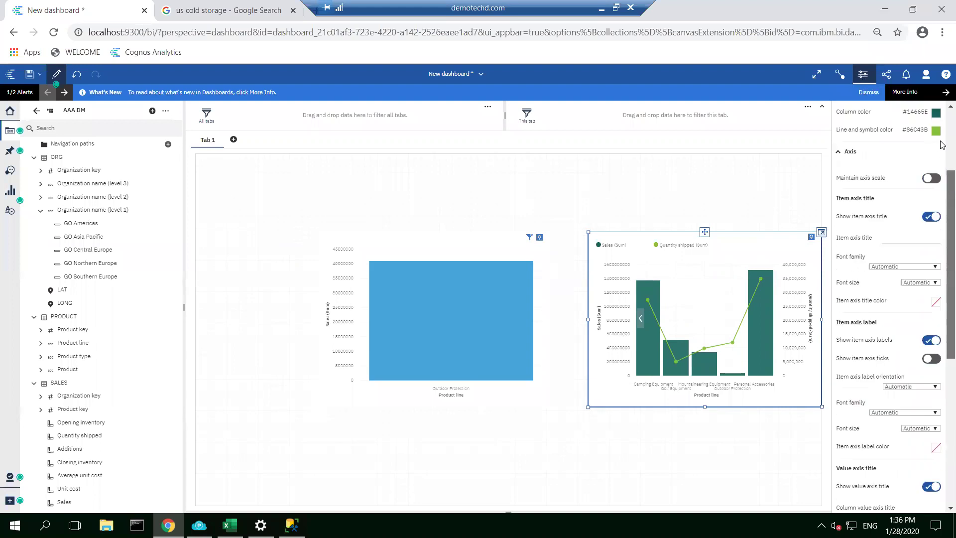
pyautogui.scroll(3, 941, 145)
pyautogui.scroll(-10, 941, 259)
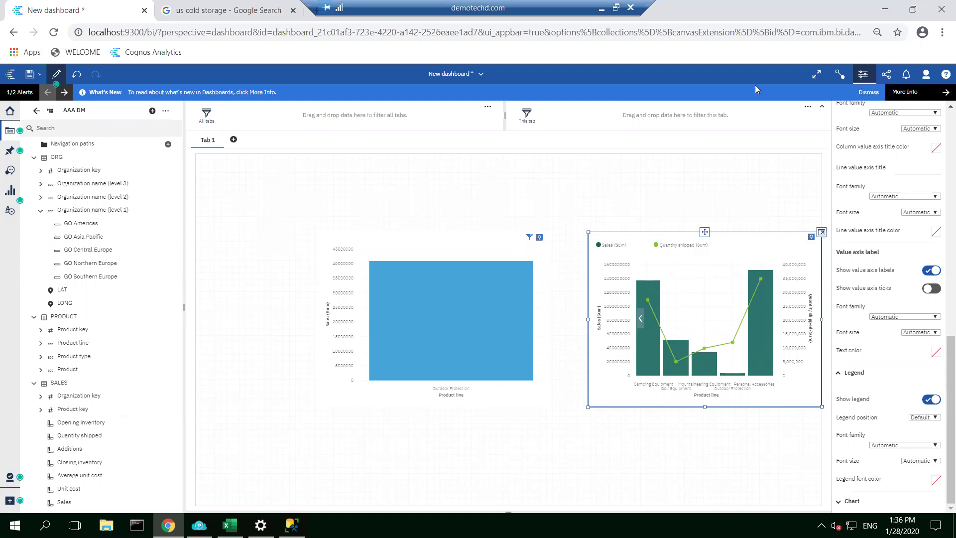
# Step: Return to the Welcome page and show the actions for AAA DM in My content
pyautogui.click(454, 79)
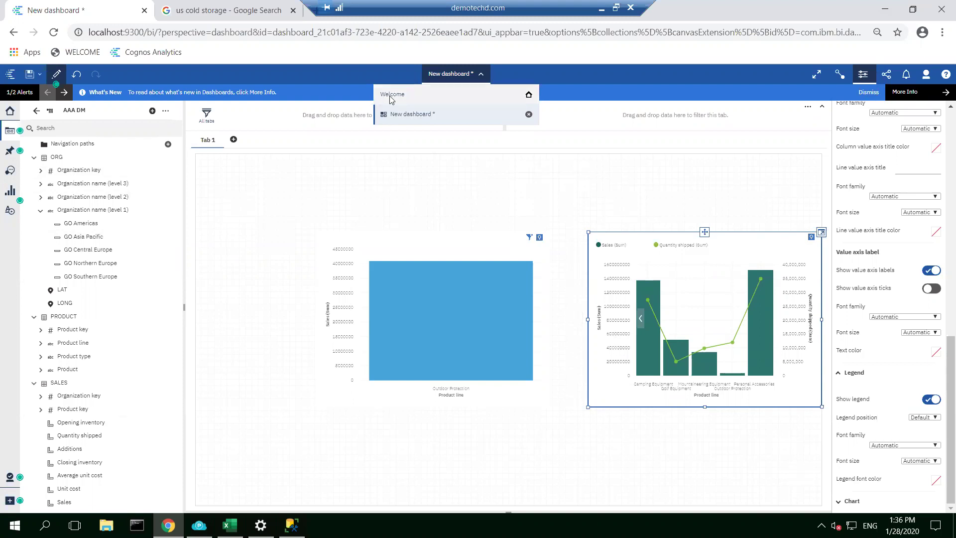
pyautogui.click(382, 96)
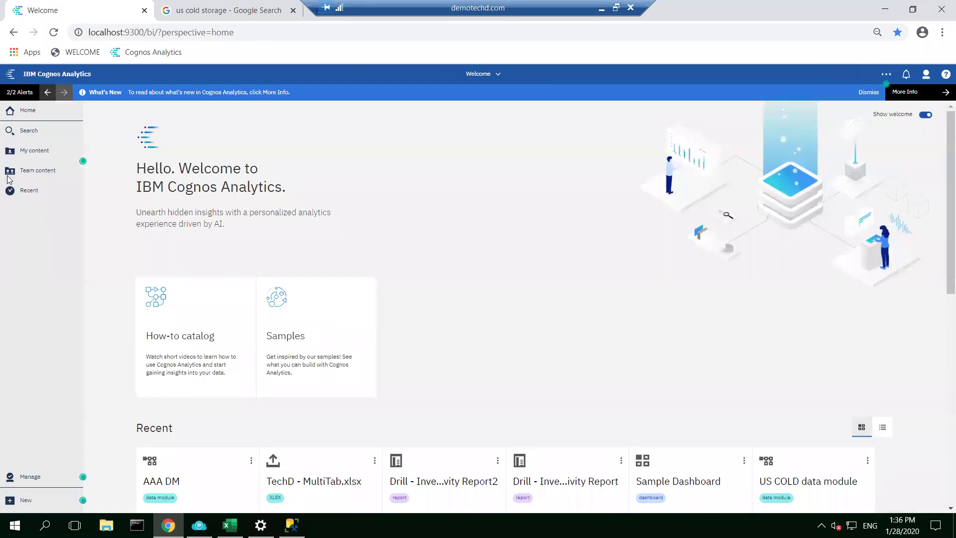
pyautogui.click(28, 152)
pyautogui.click(27, 153)
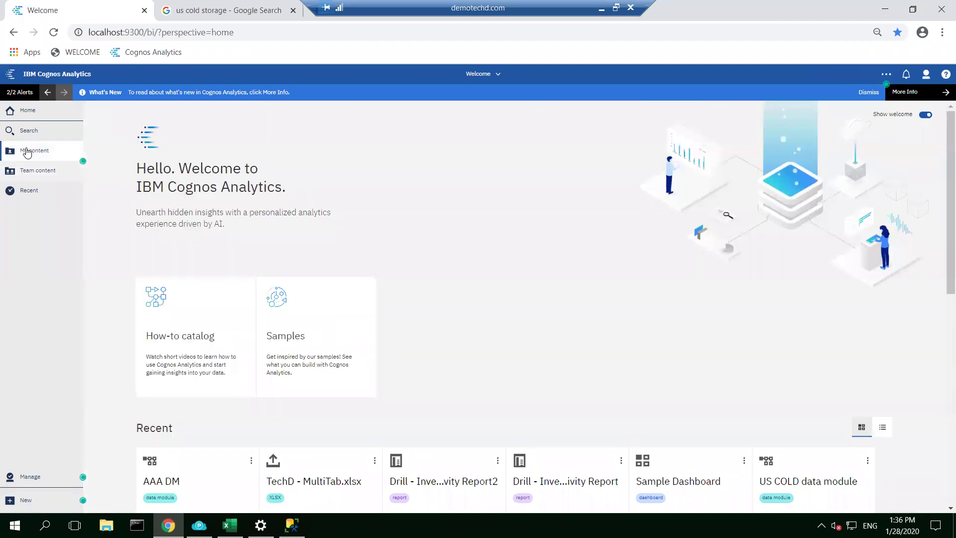
pyautogui.click(27, 153)
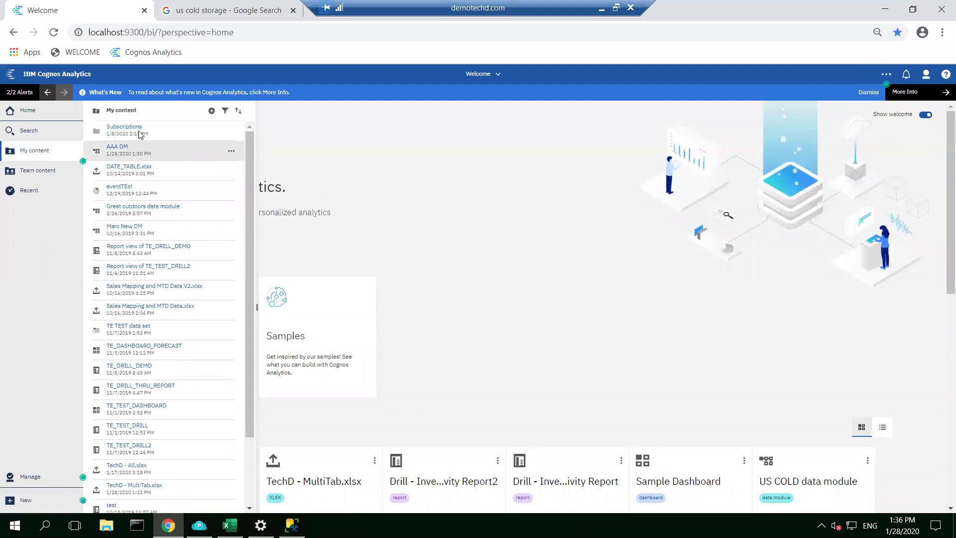
pyautogui.scroll(-2, 203, 301)
pyautogui.scroll(2, 188, 291)
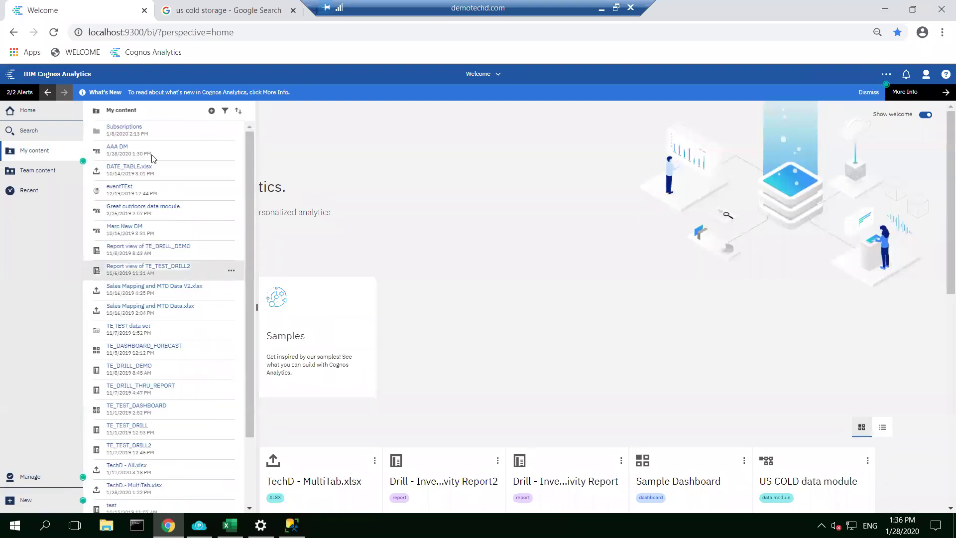
pyautogui.click(231, 153)
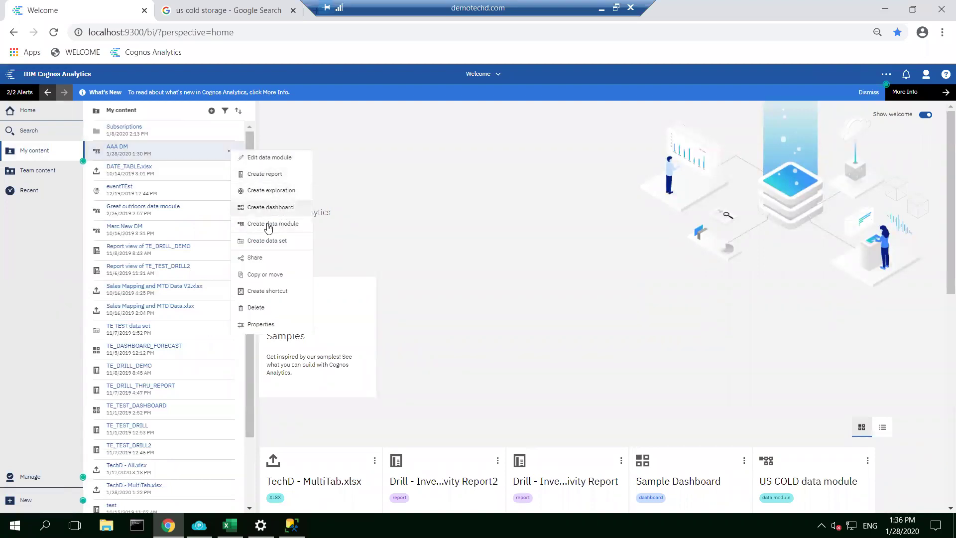
# Step: Create a Blank-template report on AAA DM and expand its ORG and PRODUCT folders
pyautogui.click(272, 174)
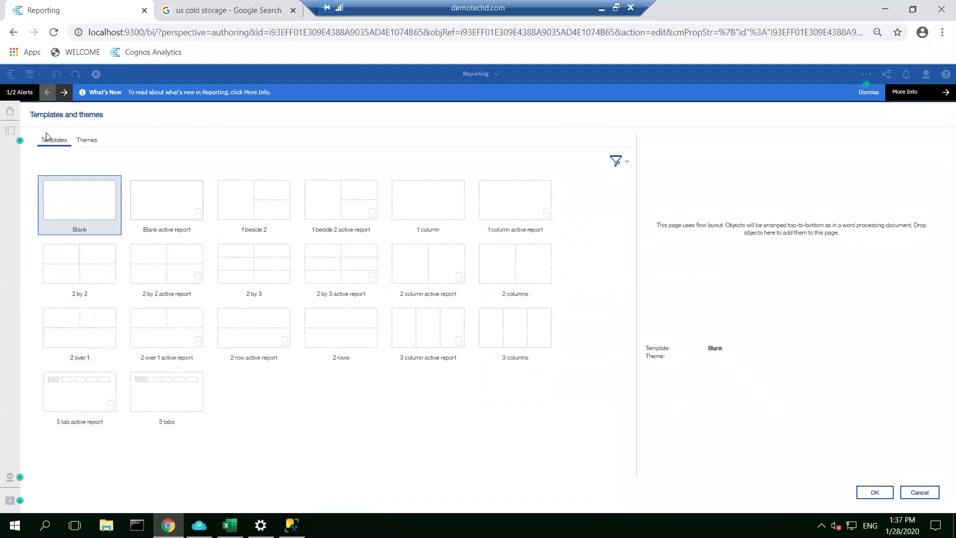
pyautogui.click(874, 493)
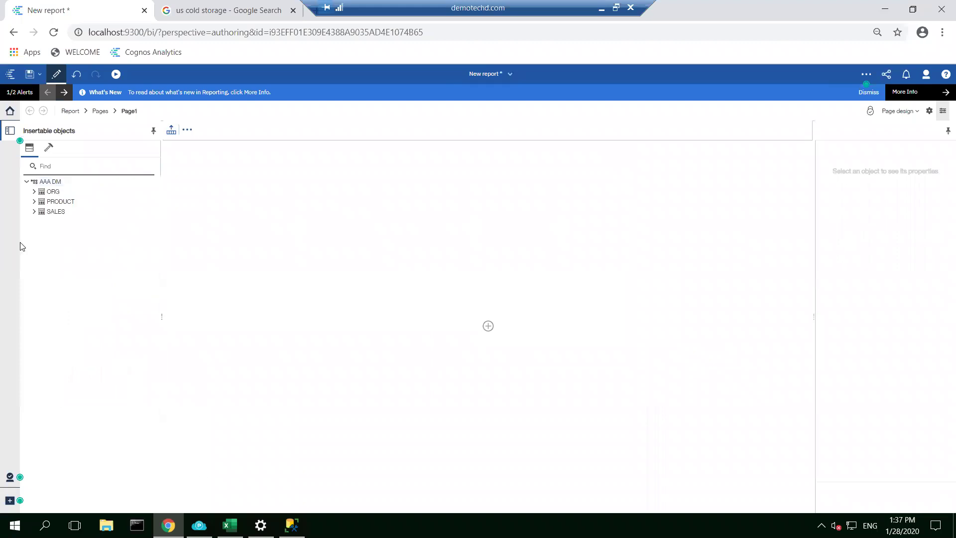
pyautogui.click(34, 191)
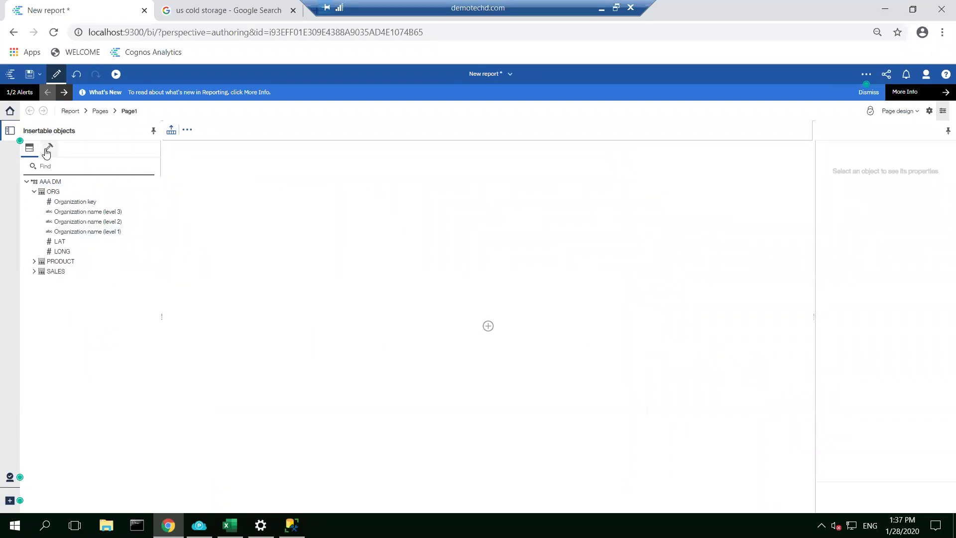
pyautogui.click(33, 262)
# Step: Insert a List object onto the report's empty page
pyautogui.click(48, 148)
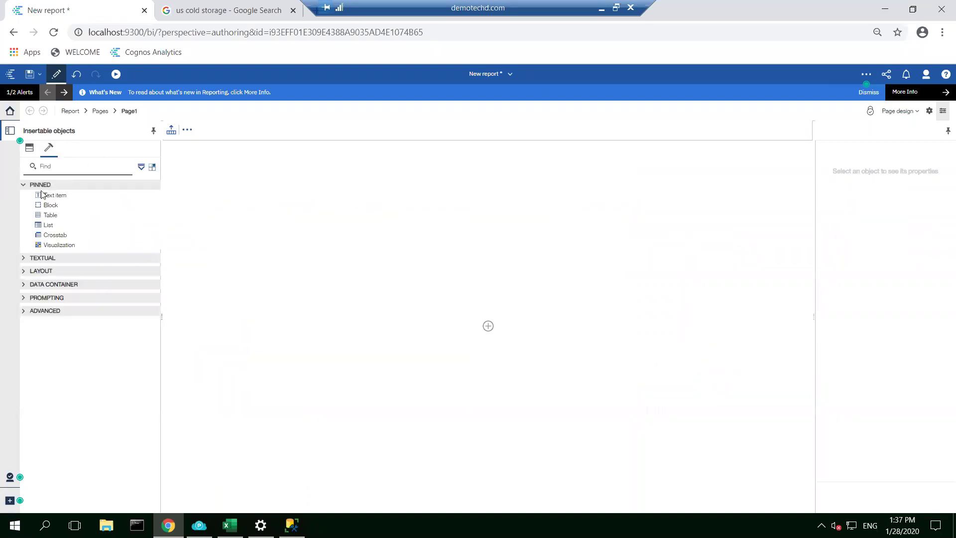
pyautogui.click(30, 147)
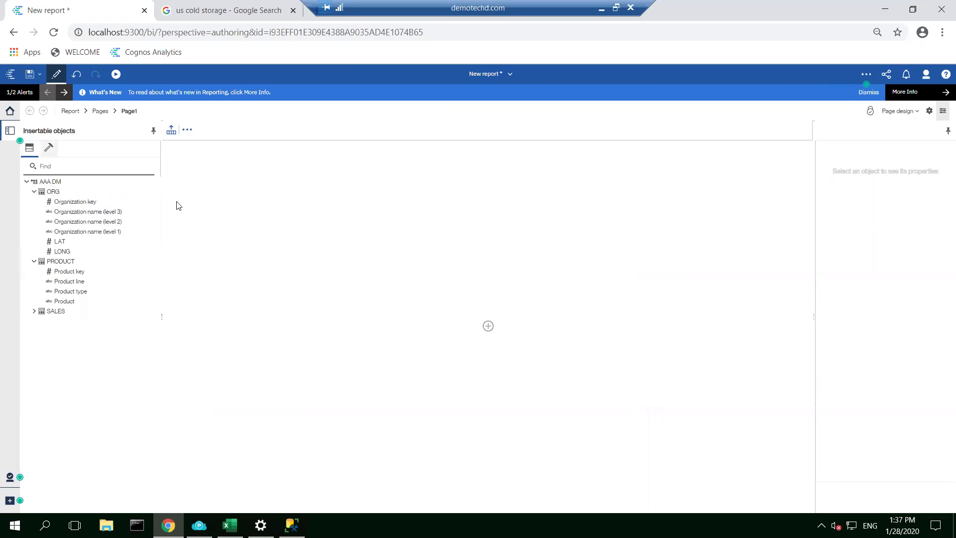
pyautogui.click(487, 327)
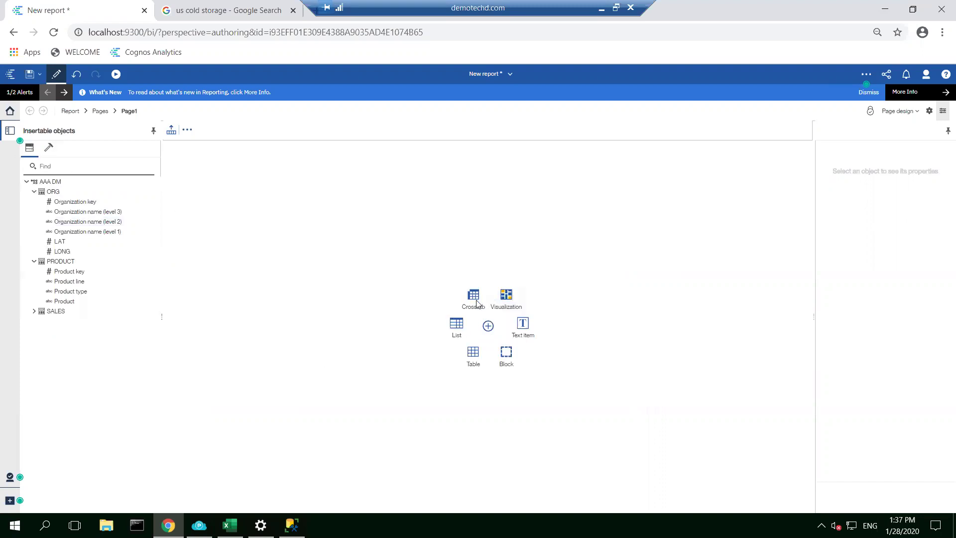
pyautogui.click(456, 328)
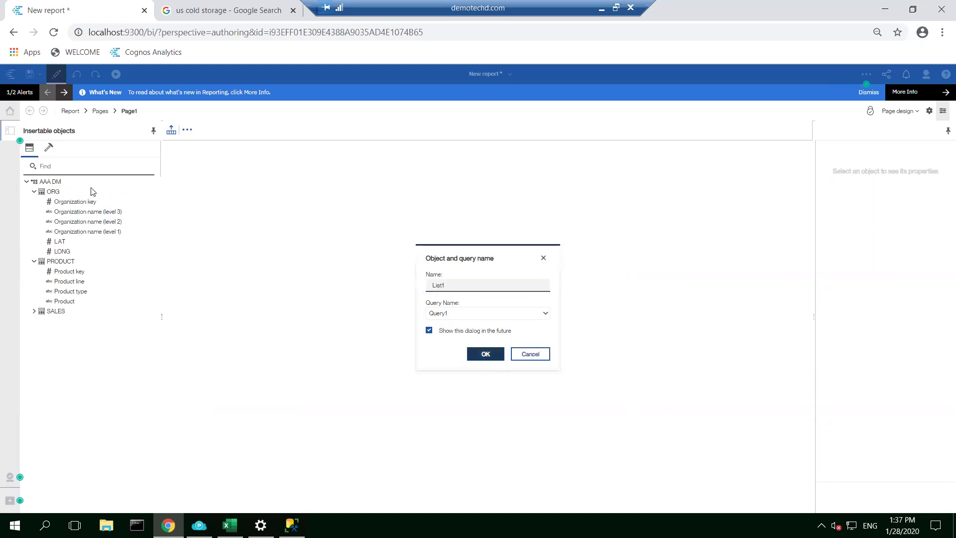
# Step: Fill List1 with Sales, Product and Organization name (level 1) columns and show run formats
pyautogui.press('Return')
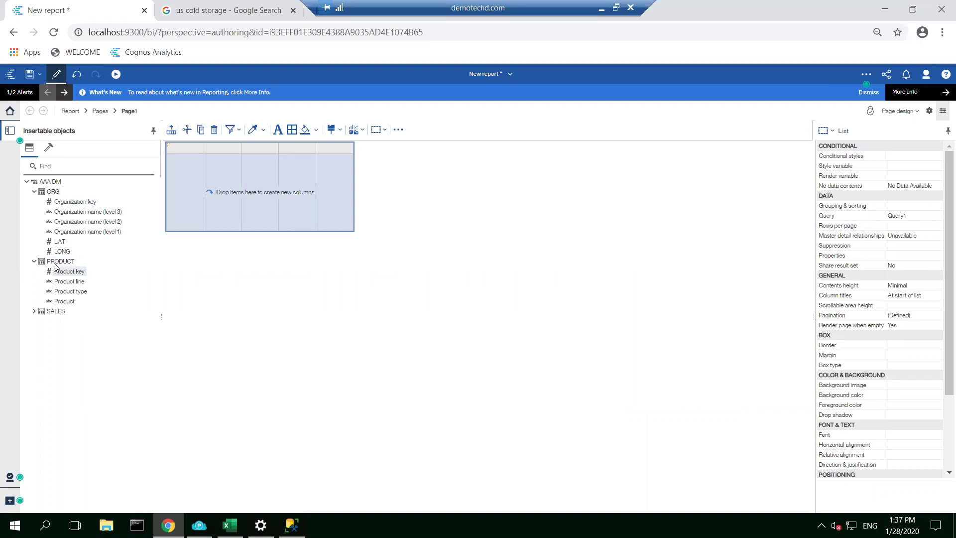
pyautogui.click(33, 312)
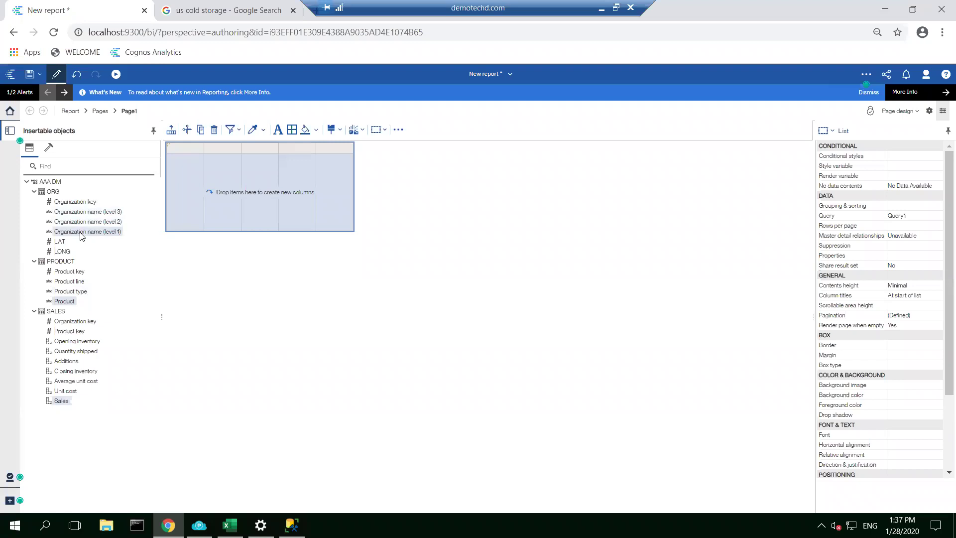
pyautogui.moveTo(199, 186); pyautogui.dragTo(204, 182)
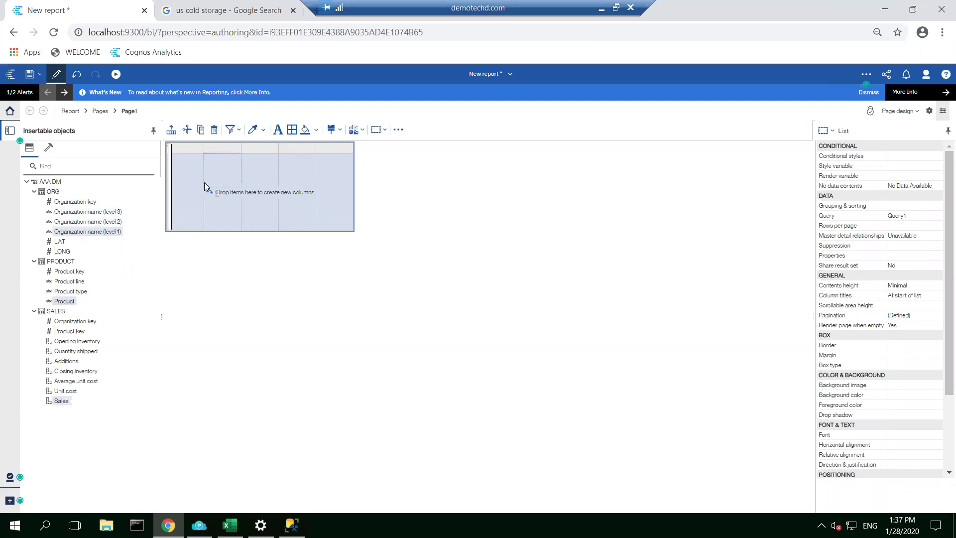
pyautogui.click(309, 240)
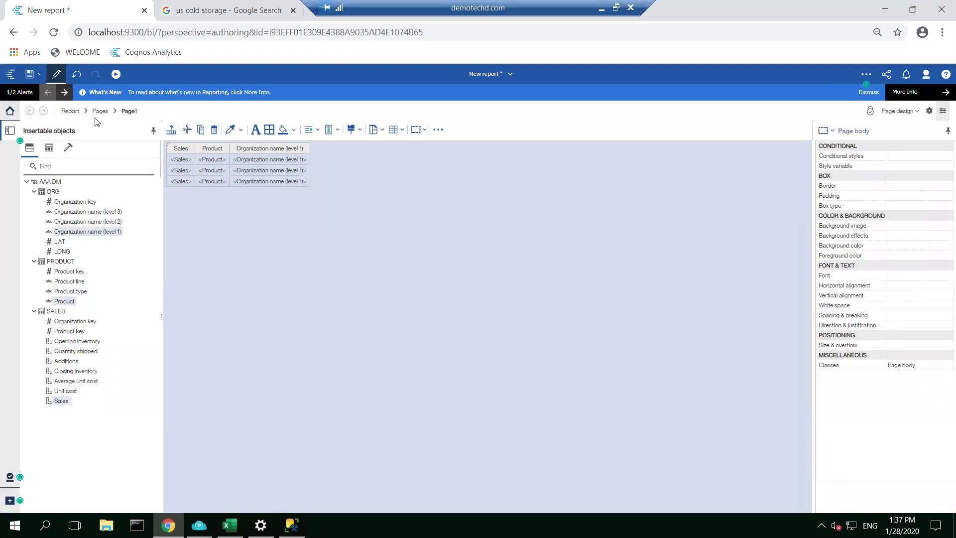
pyautogui.click(116, 75)
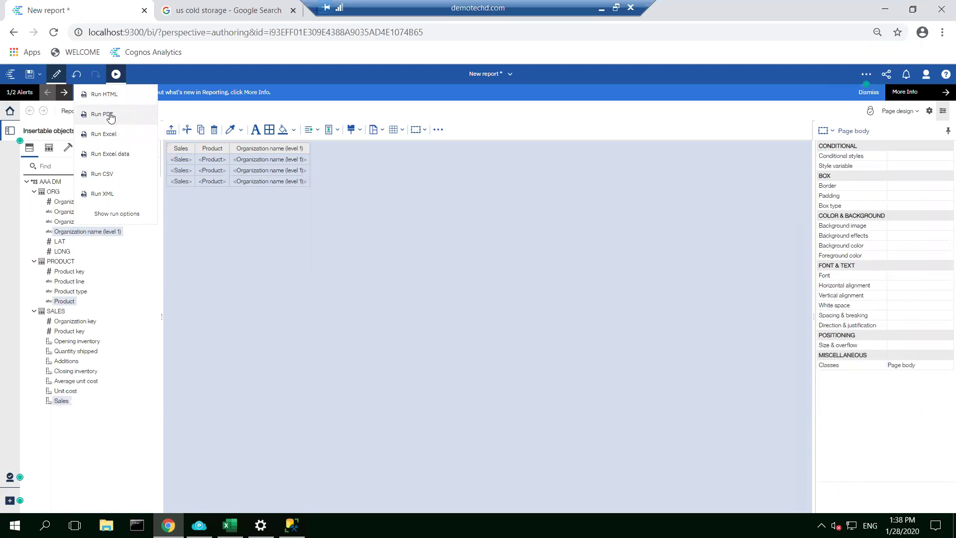
# Step: Sort the list report's Sales column in descending order, largest values first
pyautogui.click(105, 94)
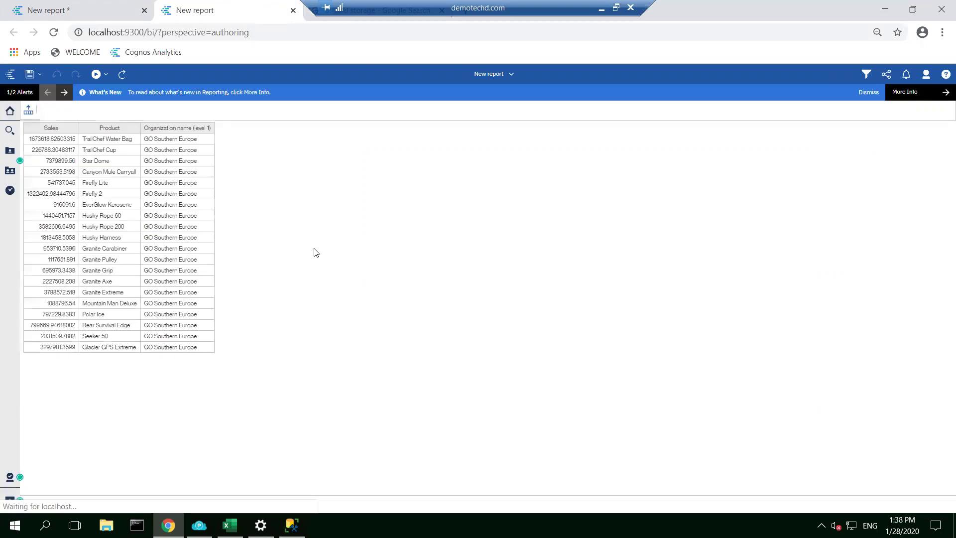
pyautogui.click(50, 129)
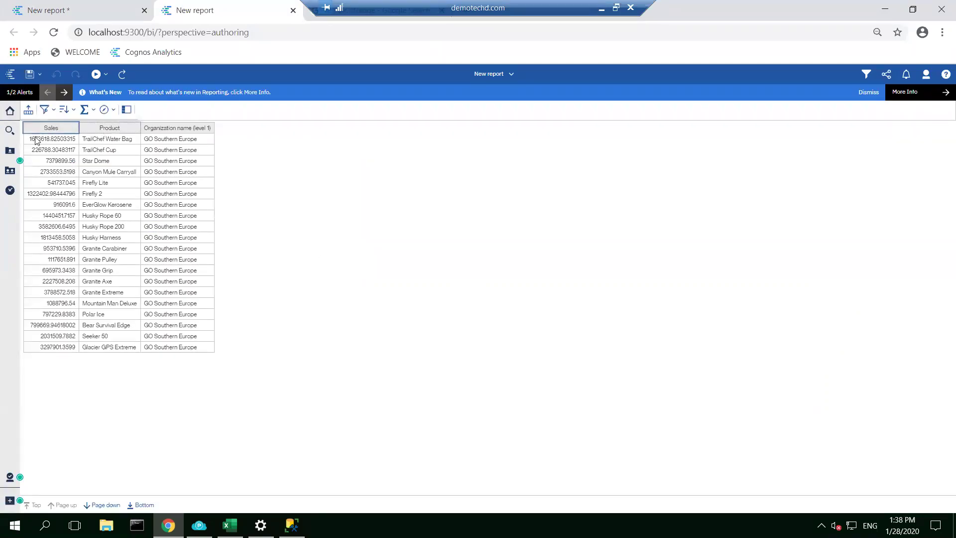
pyautogui.click(110, 128)
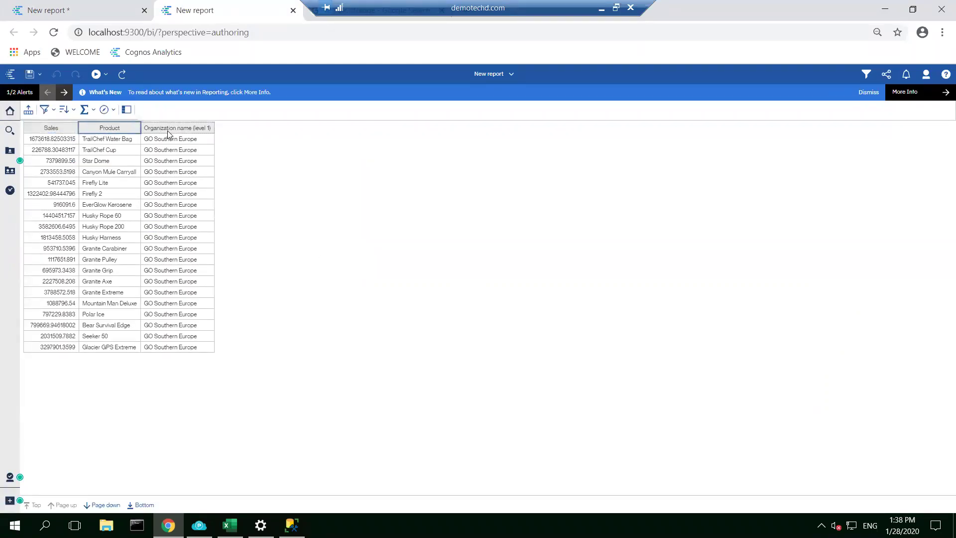
pyautogui.click(59, 131)
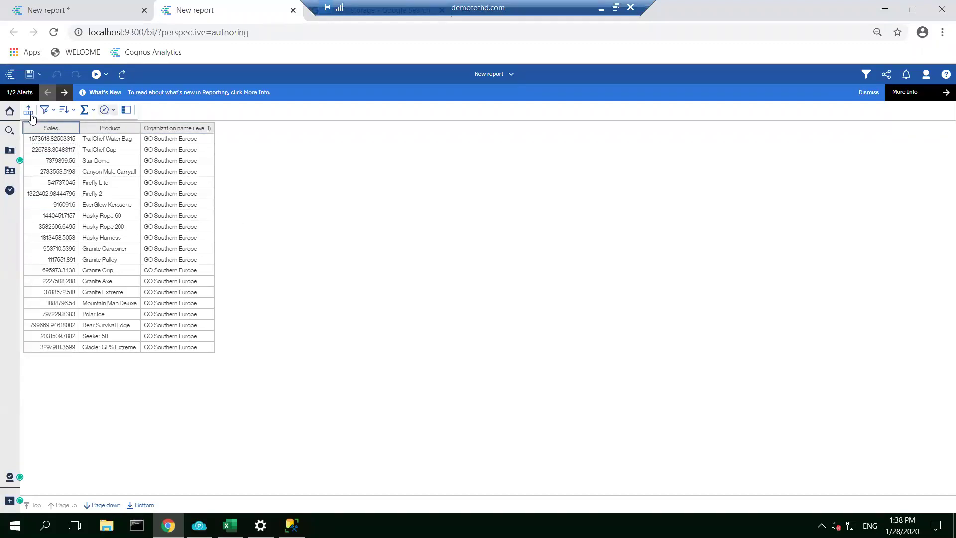
pyautogui.click(69, 112)
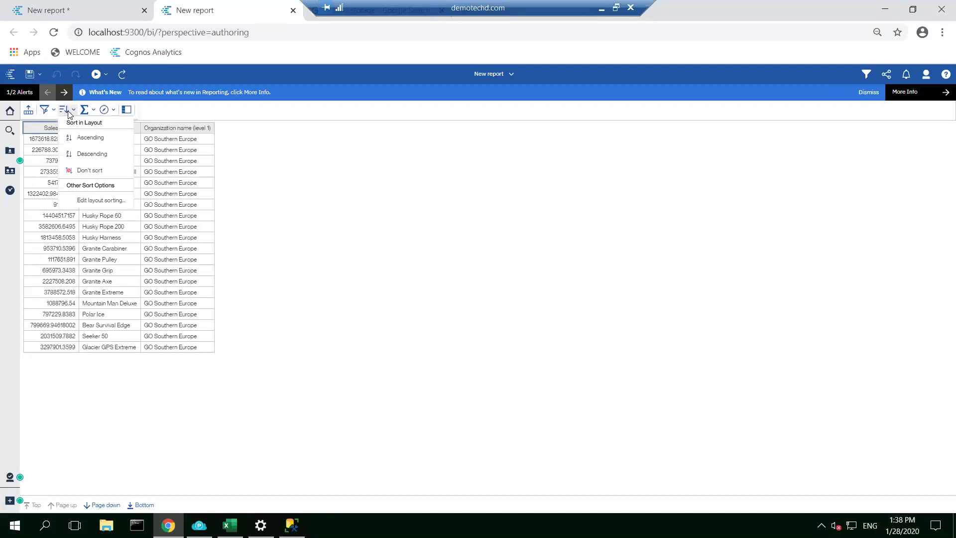
pyautogui.click(92, 137)
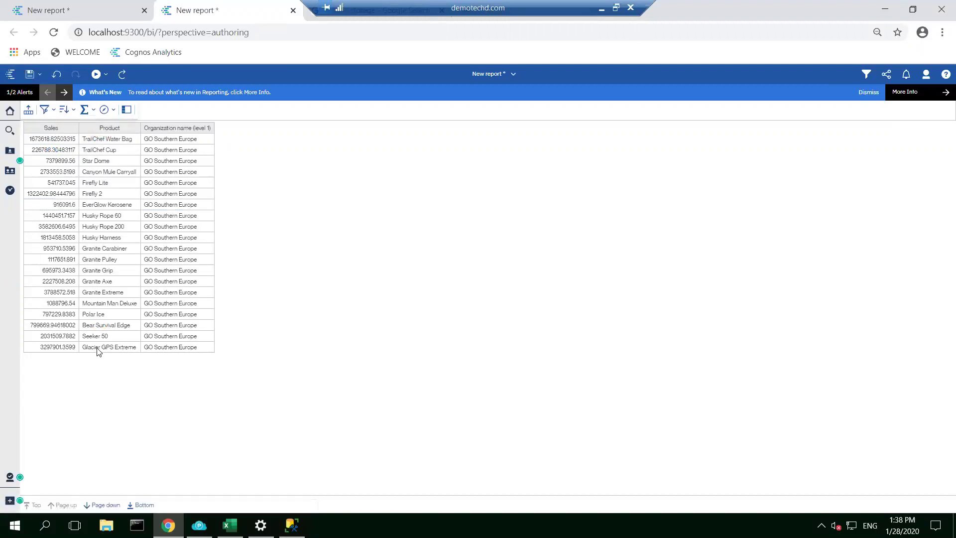
pyautogui.click(64, 111)
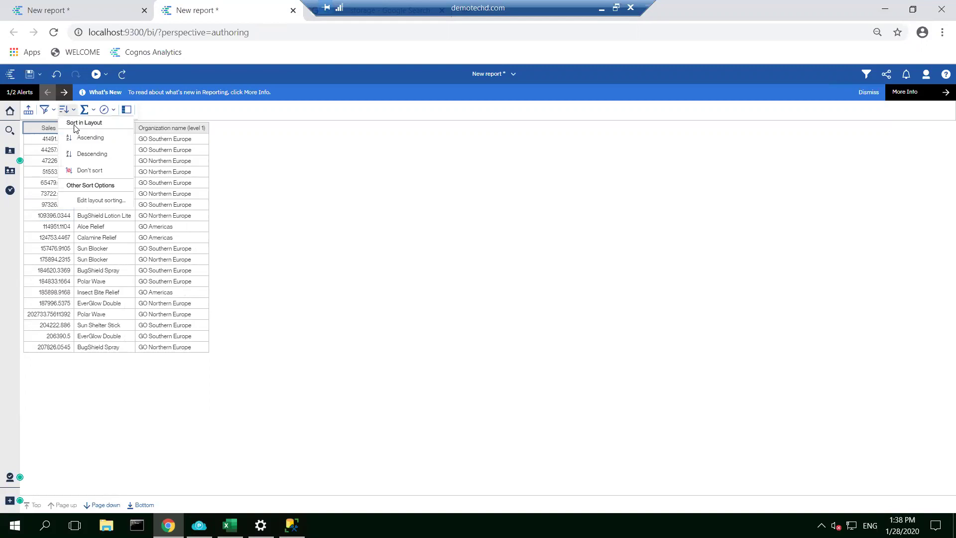
pyautogui.click(88, 155)
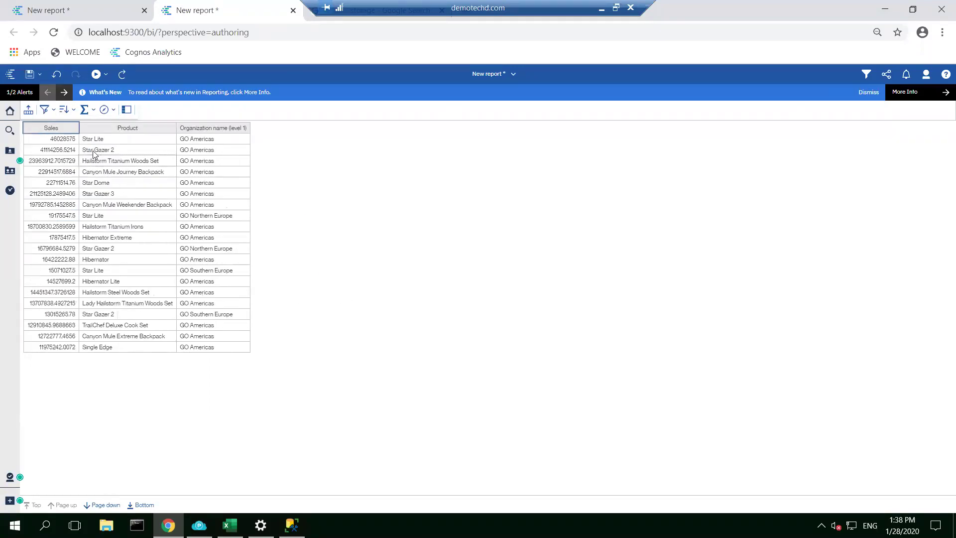
pyautogui.click(69, 111)
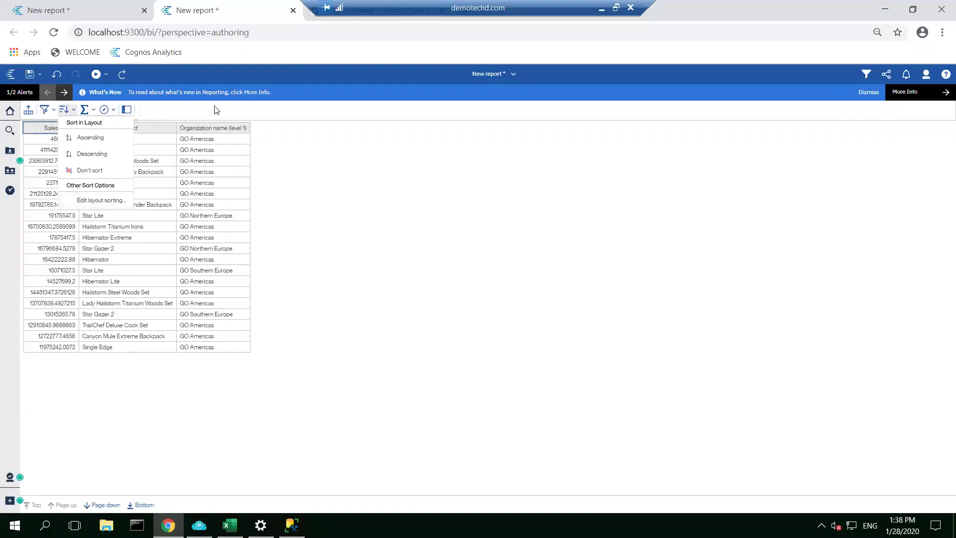
# Step: Exclude GO Northern Europe rows, leaving only GO Americas and GO Southern Europe
pyautogui.click(169, 182)
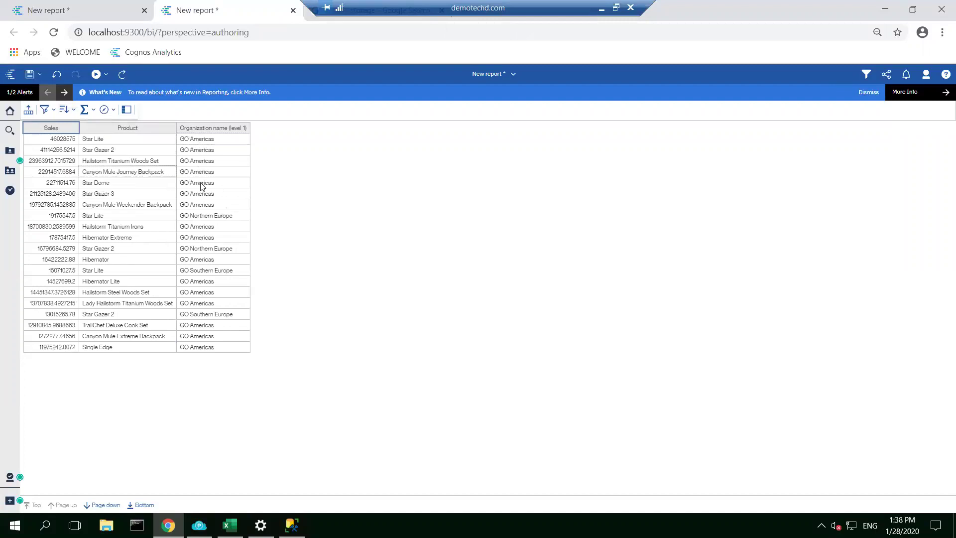
pyautogui.click(217, 229)
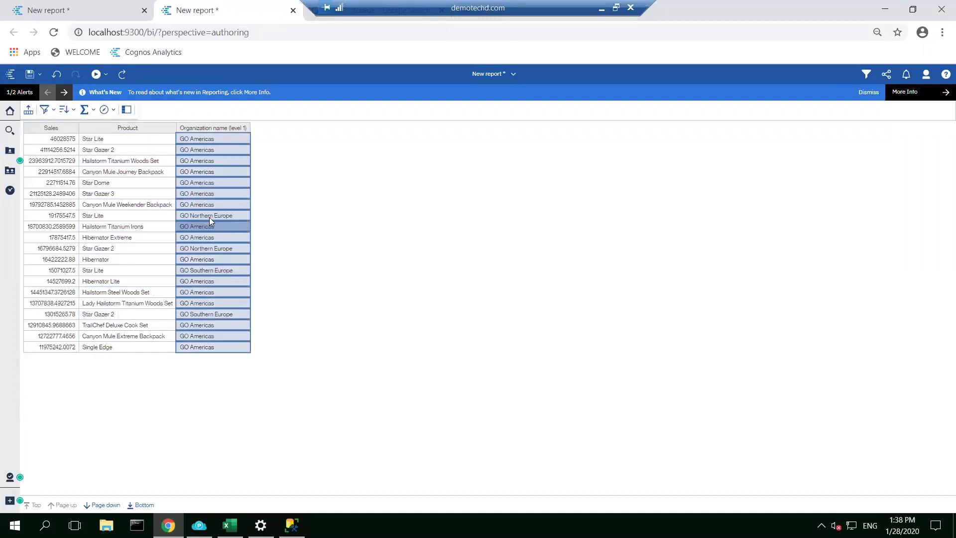
pyautogui.click(210, 216)
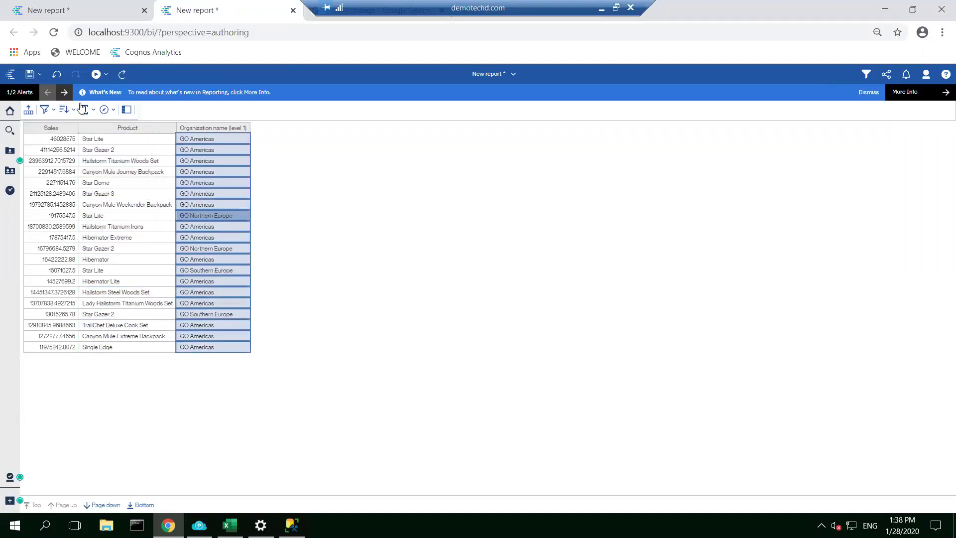
pyautogui.click(46, 109)
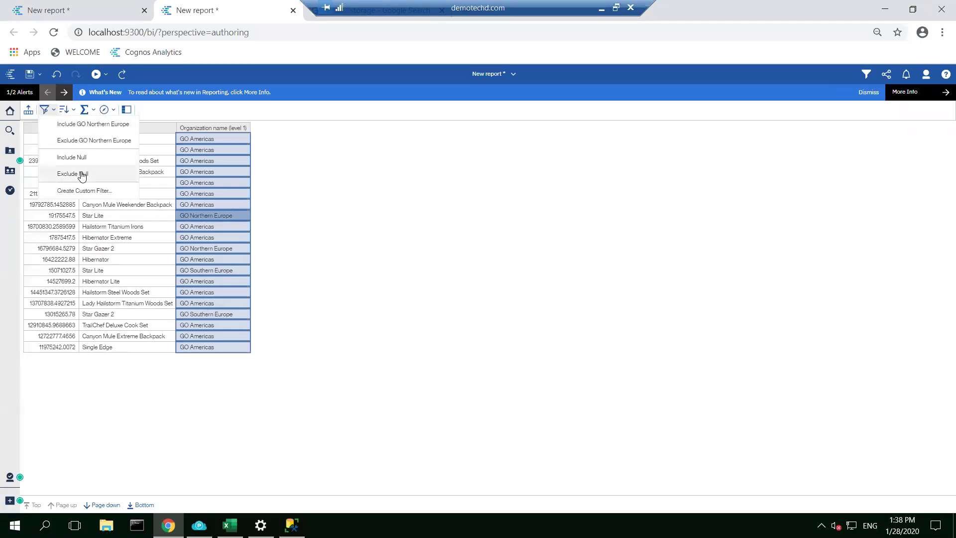
pyautogui.click(108, 139)
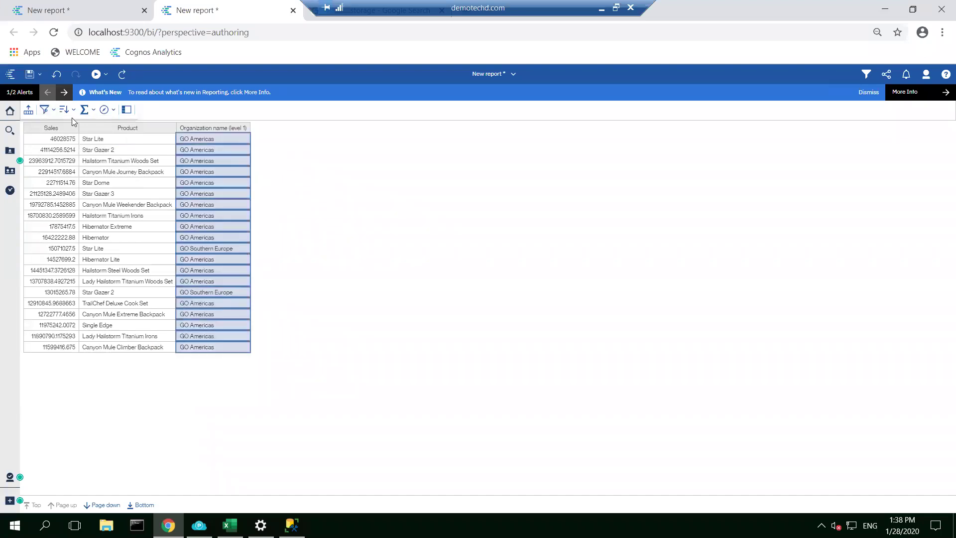
# Step: Run the sorted report as PDF and page through the 7-page output led by Star Lite
pyautogui.click(105, 75)
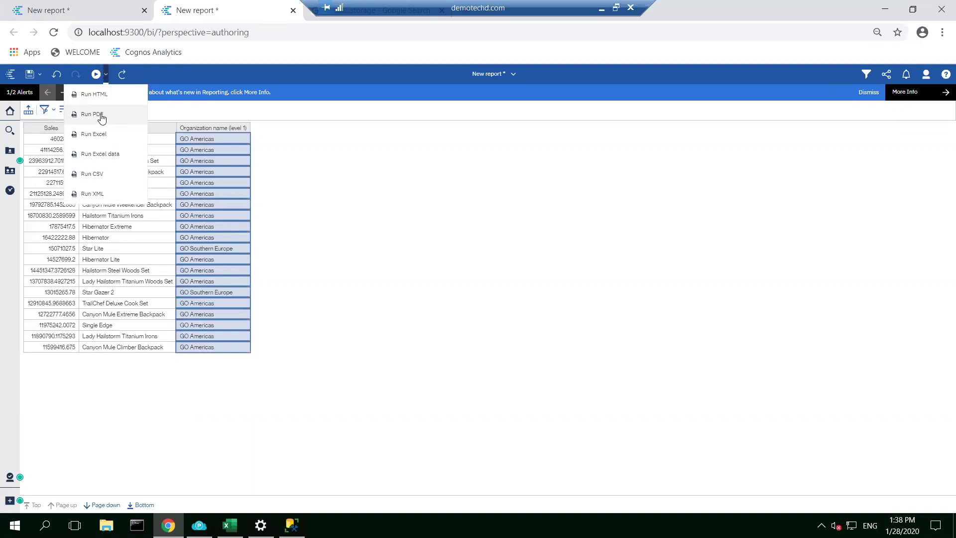
pyautogui.click(101, 116)
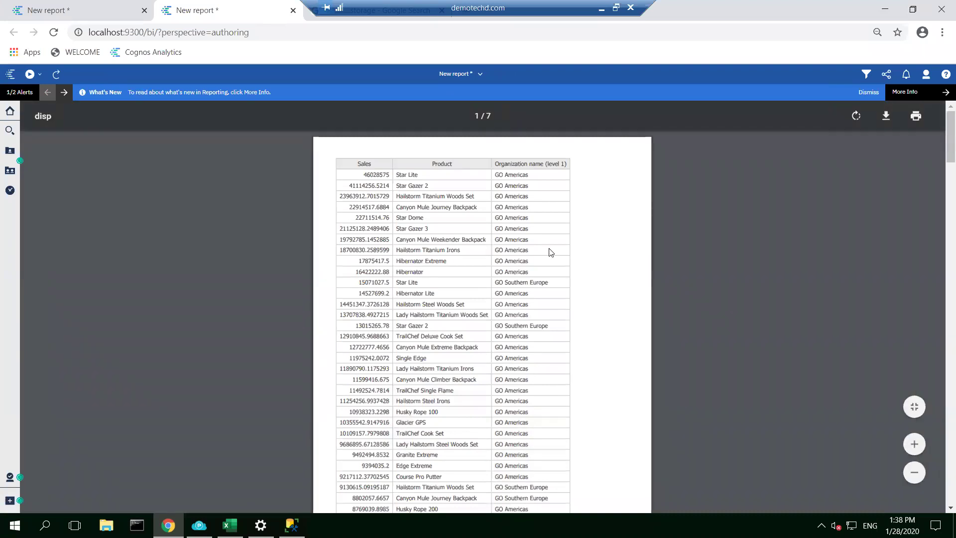
pyautogui.scroll(-8, 642, 418)
pyautogui.scroll(8, 642, 418)
pyautogui.scroll(-20, 941, 259)
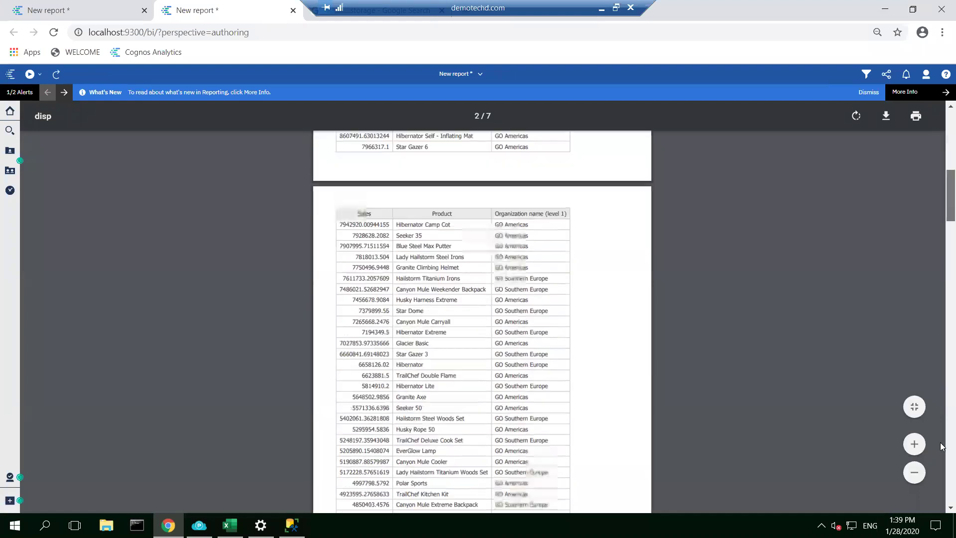
pyautogui.scroll(20, 941, 128)
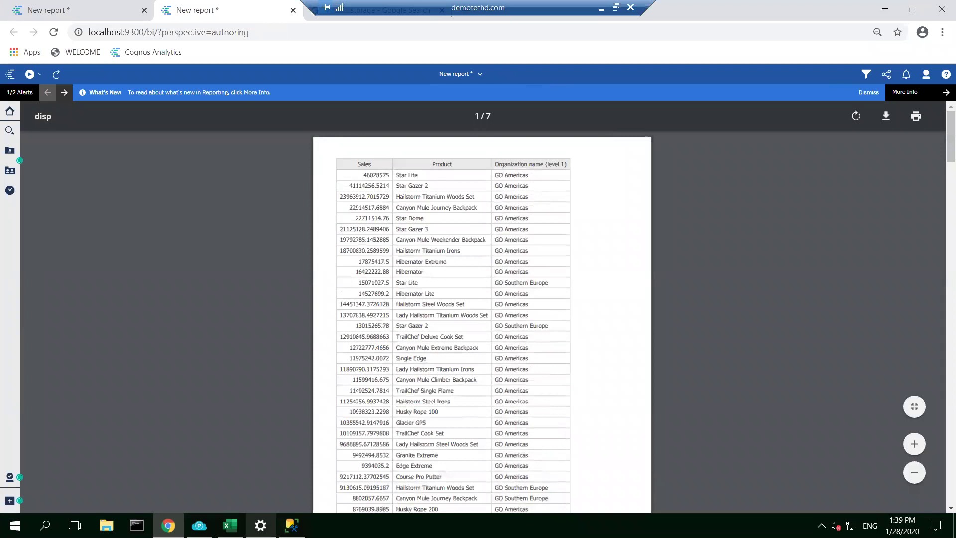
pyautogui.moveTo(292, 525)
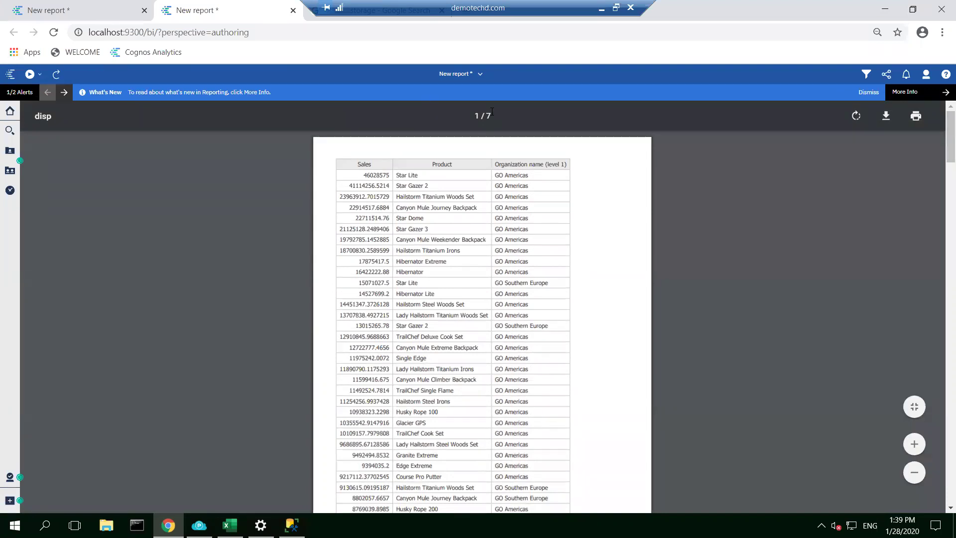
# Step: Close the PDF output without saving and return to the Welcome home page
pyautogui.click(293, 12)
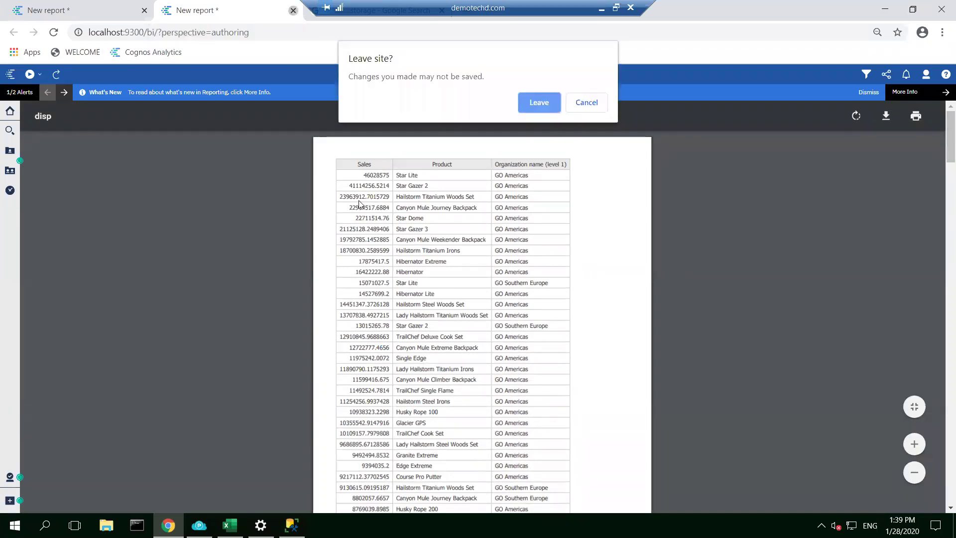
pyautogui.click(534, 105)
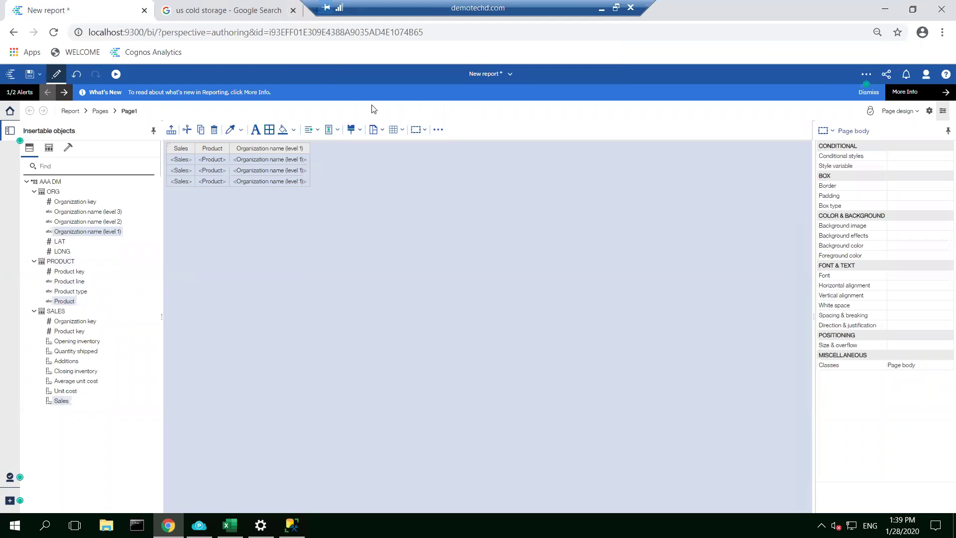
pyautogui.click(482, 75)
pyautogui.click(428, 95)
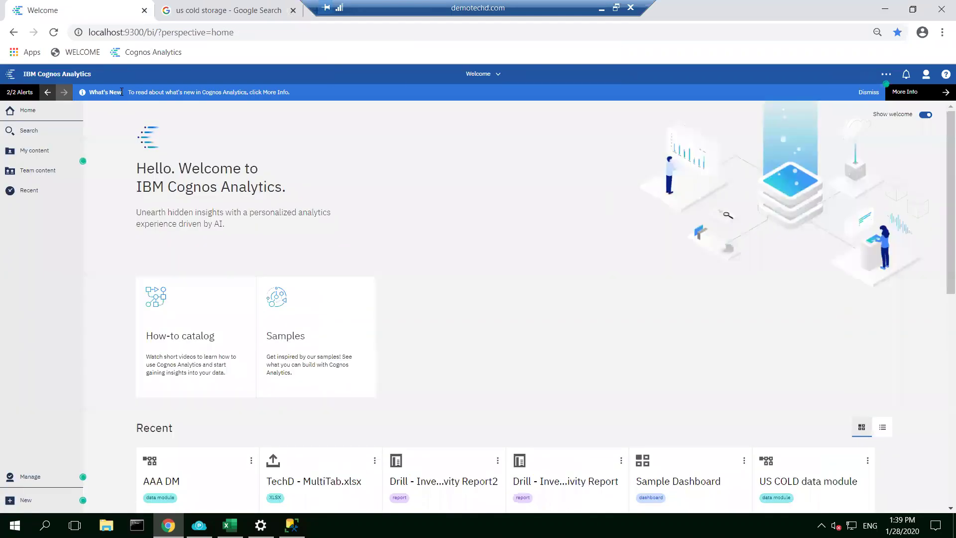
# Step: Create a new exploration from the AAA DM data module in My content
pyautogui.click(35, 151)
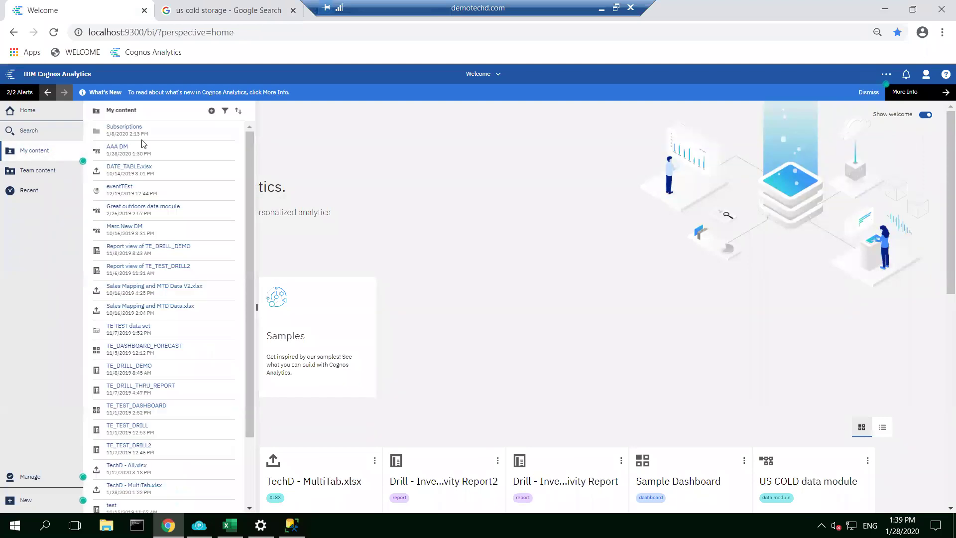
pyautogui.click(230, 154)
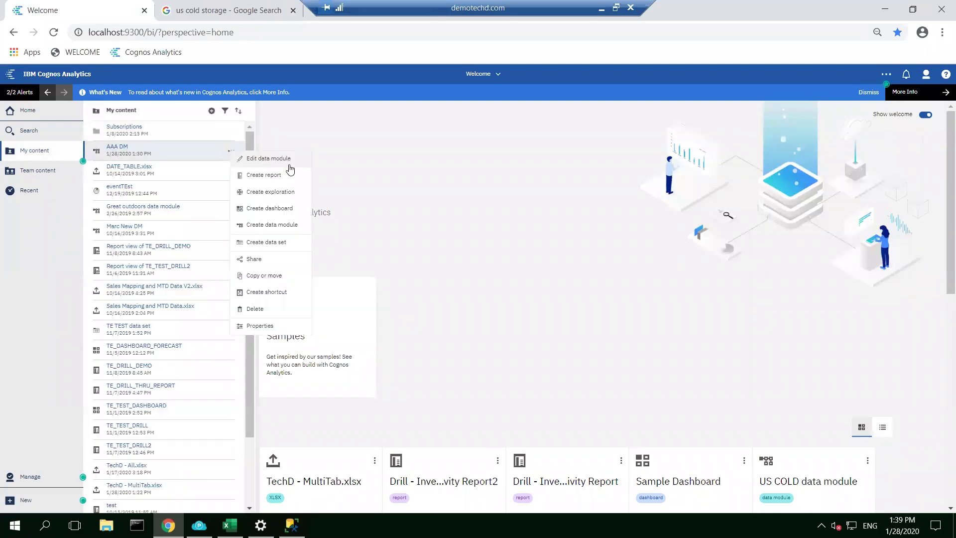
pyautogui.click(275, 192)
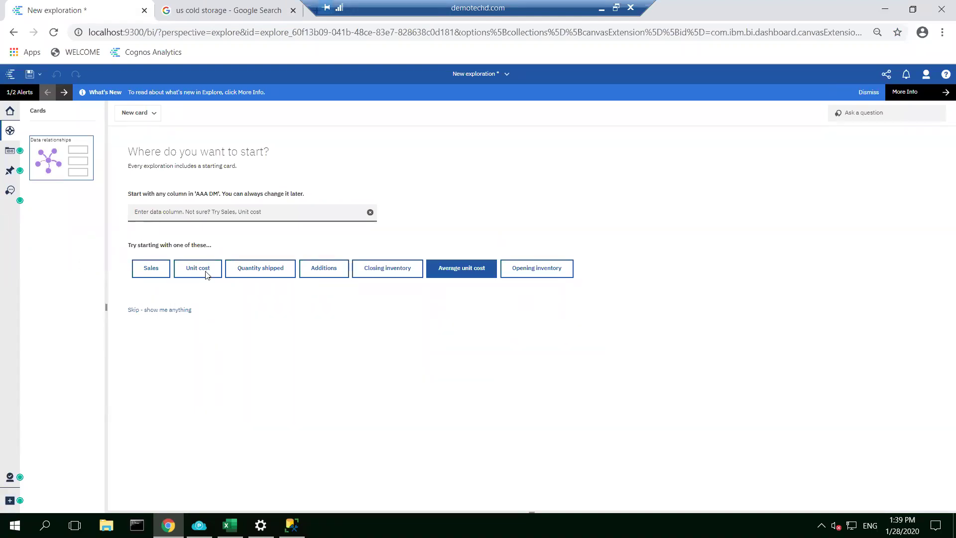
# Step: Start from Sales and add the Quantity shipped and Sales by Product key line-and-column card
pyautogui.click(152, 268)
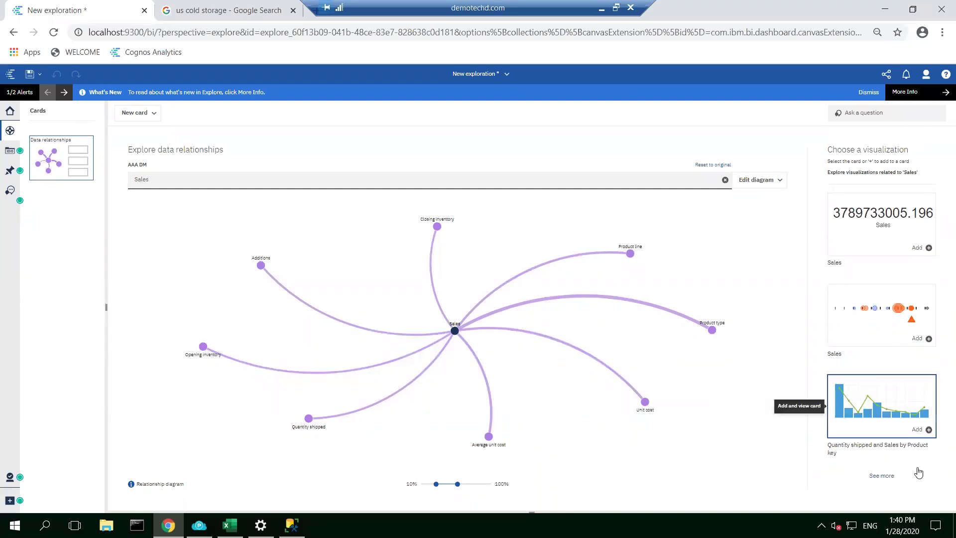
pyautogui.click(882, 411)
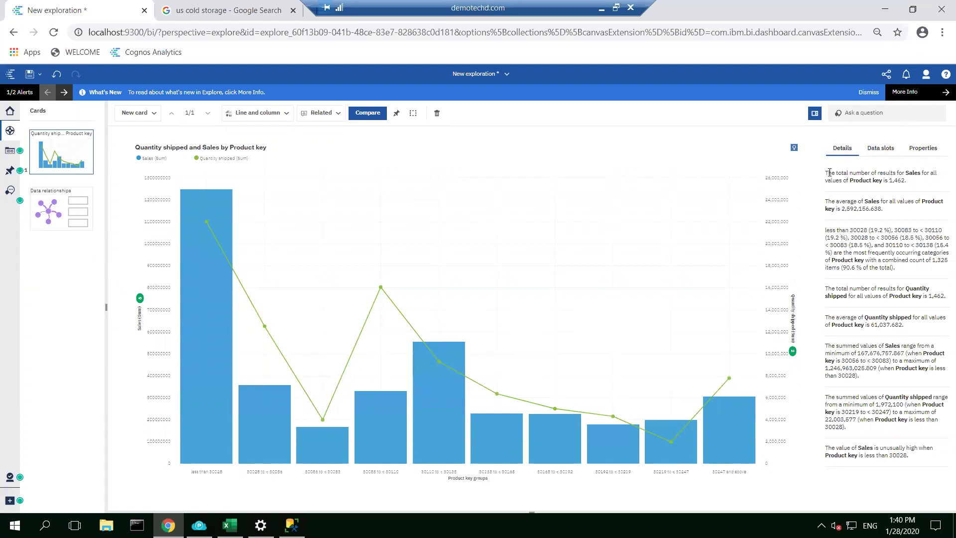
pyautogui.tripleClick(900, 184)
pyautogui.click(844, 205)
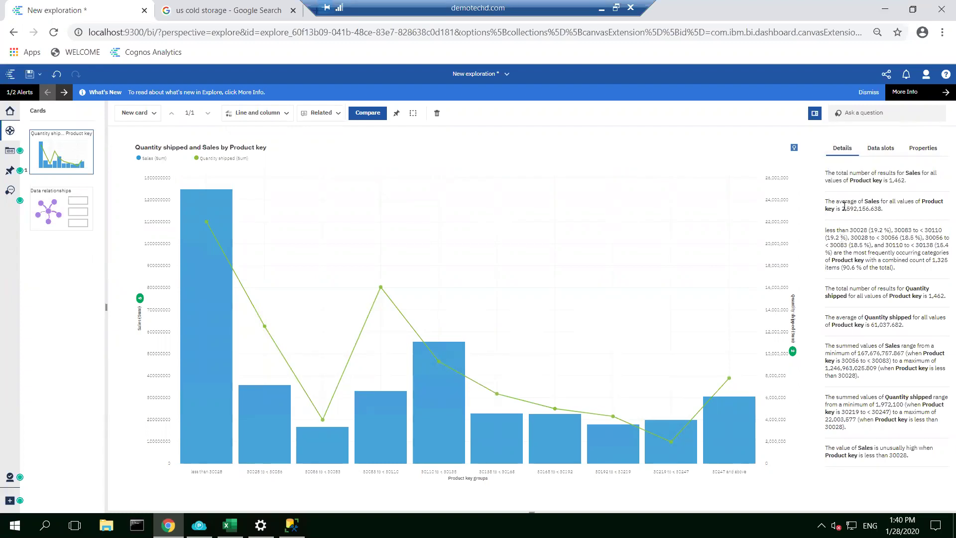
pyautogui.tripleClick(841, 232)
pyautogui.click(843, 235)
pyautogui.doubleClick(875, 324)
pyautogui.click(859, 253)
pyautogui.moveTo(829, 203); pyautogui.dragTo(882, 210)
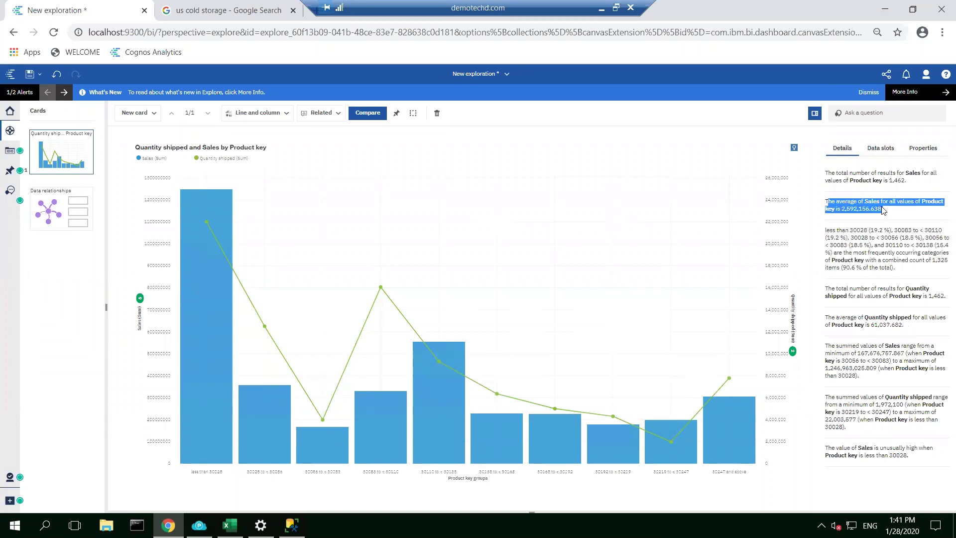
pyautogui.click(844, 209)
pyautogui.doubleClick(866, 209)
pyautogui.click(892, 220)
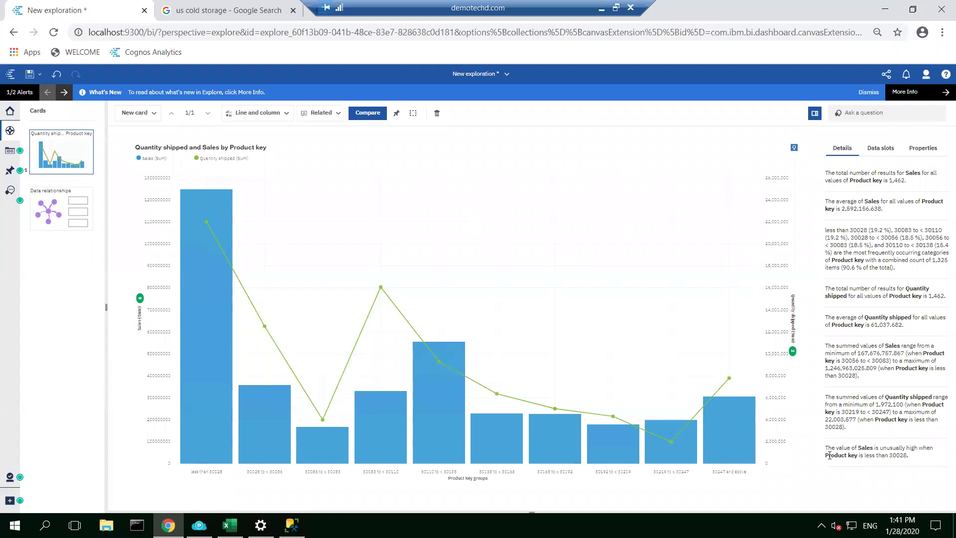
pyautogui.moveTo(826, 455); pyautogui.dragTo(894, 456)
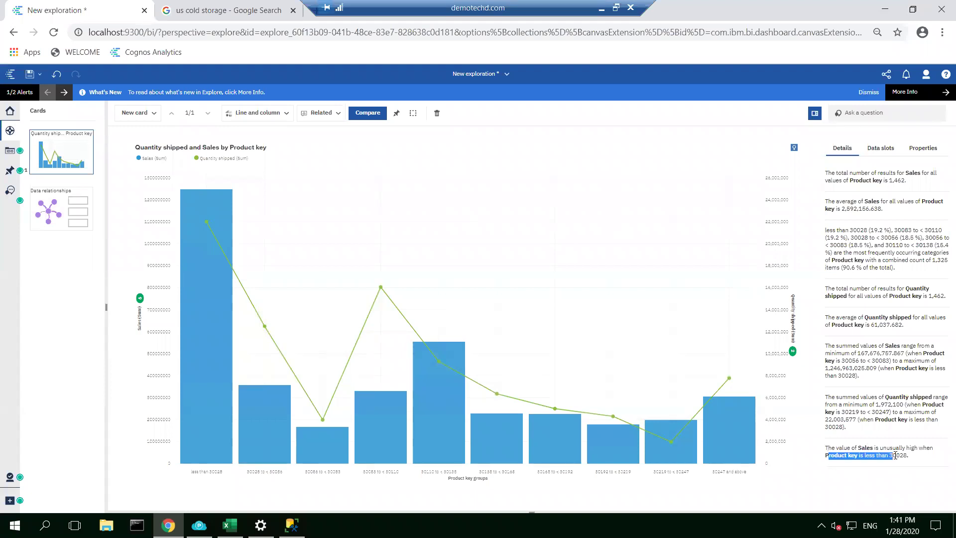
pyautogui.click(856, 450)
pyautogui.moveTo(832, 456); pyautogui.dragTo(868, 456)
pyautogui.doubleClick(837, 457)
# Step: Review the card's data slots and properties, then pin the Quantity shipped and Sales chart
pyautogui.click(894, 150)
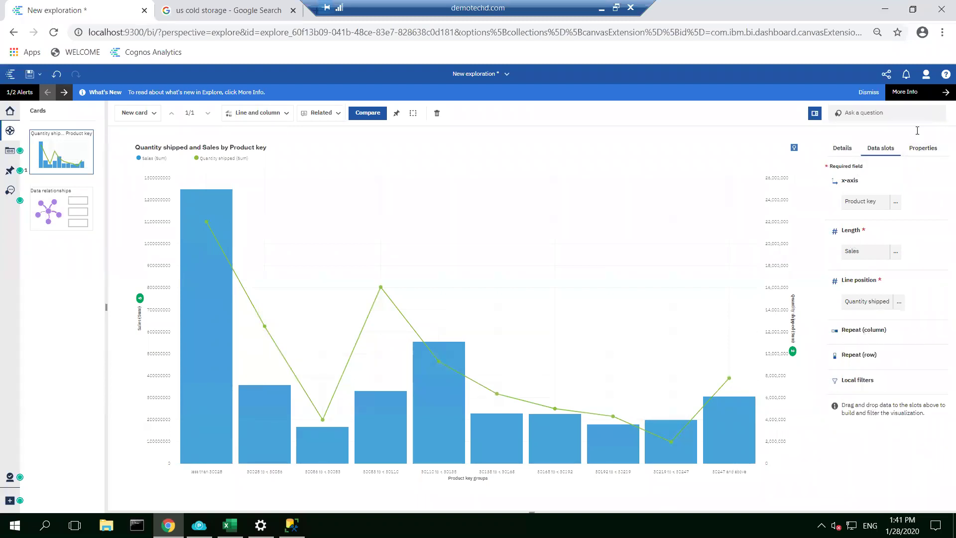
pyautogui.click(924, 150)
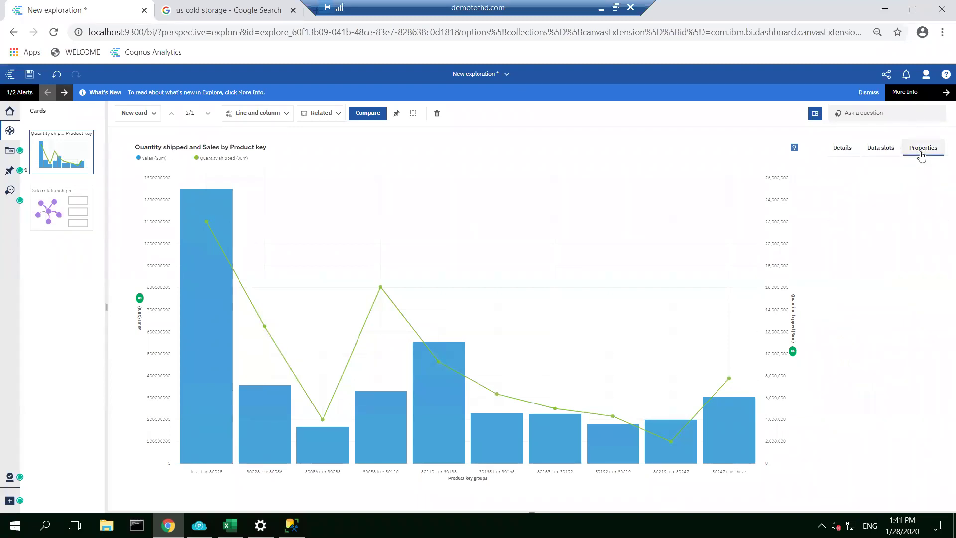
pyautogui.click(879, 149)
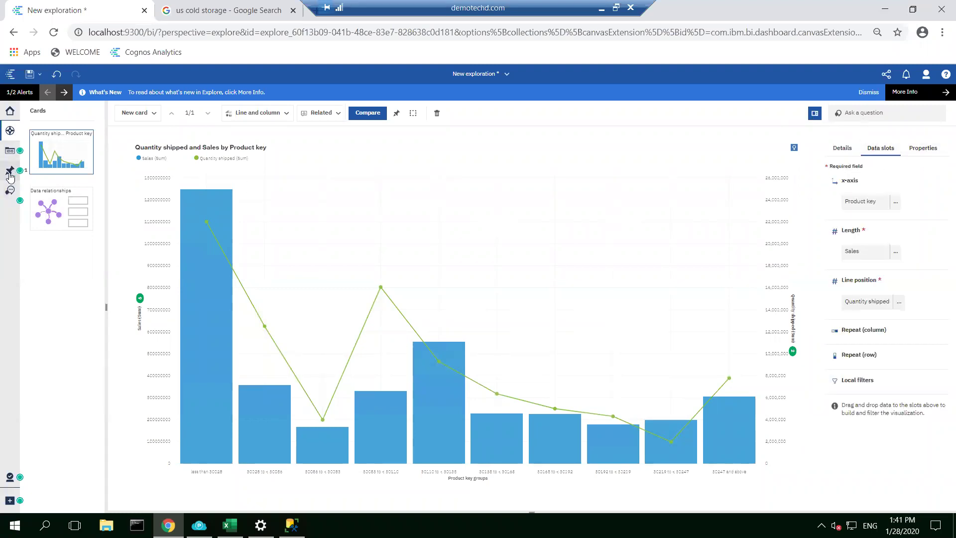
pyautogui.click(397, 115)
# Step: Drag the pinned Quantity shipped and Sales by Product key chart onto New dashboard's Tab 1
pyautogui.click(474, 79)
pyautogui.click(477, 80)
pyautogui.click(477, 80)
pyautogui.click(433, 114)
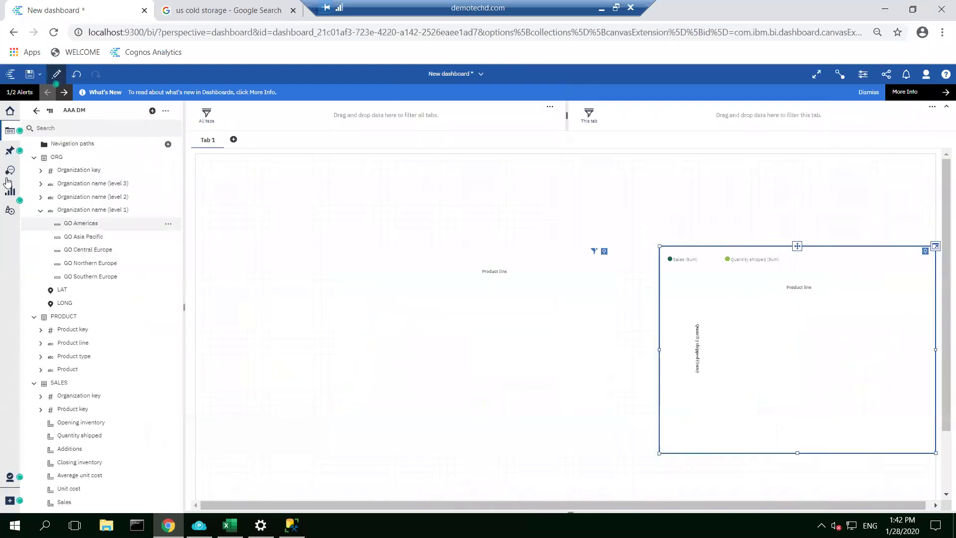
pyautogui.click(9, 151)
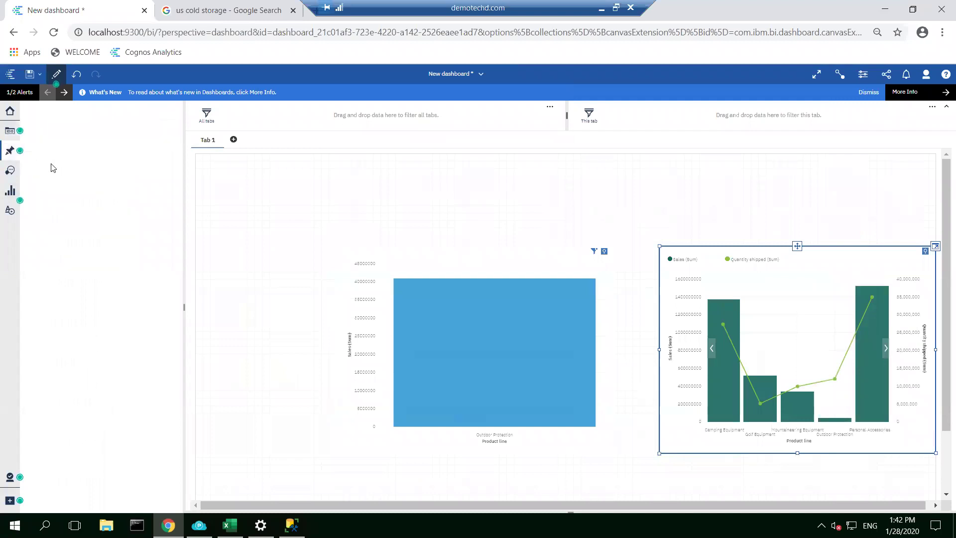
pyautogui.moveTo(110, 186); pyautogui.dragTo(474, 275)
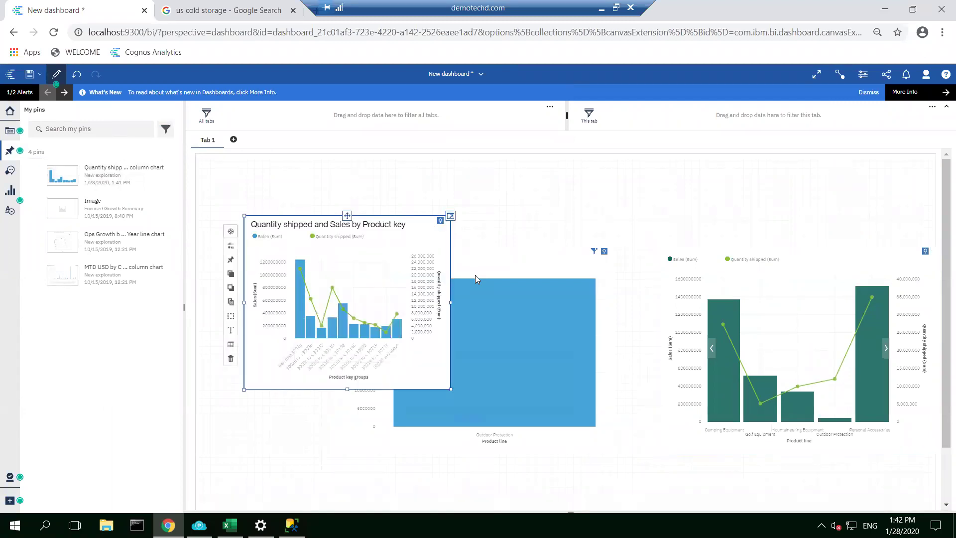
pyautogui.click(886, 76)
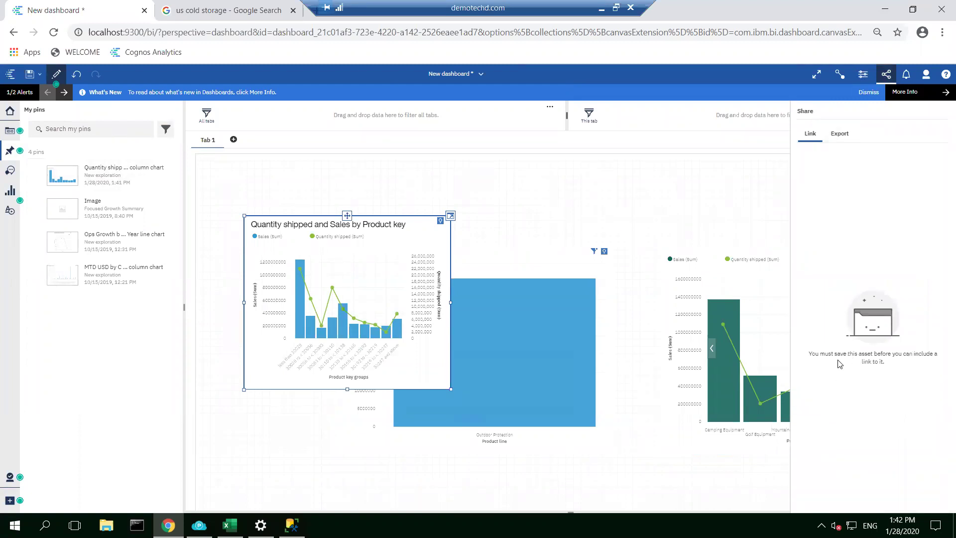
# Step: Save the dashboard in My content as 'AAA New dashboard'
pyautogui.click(570, 193)
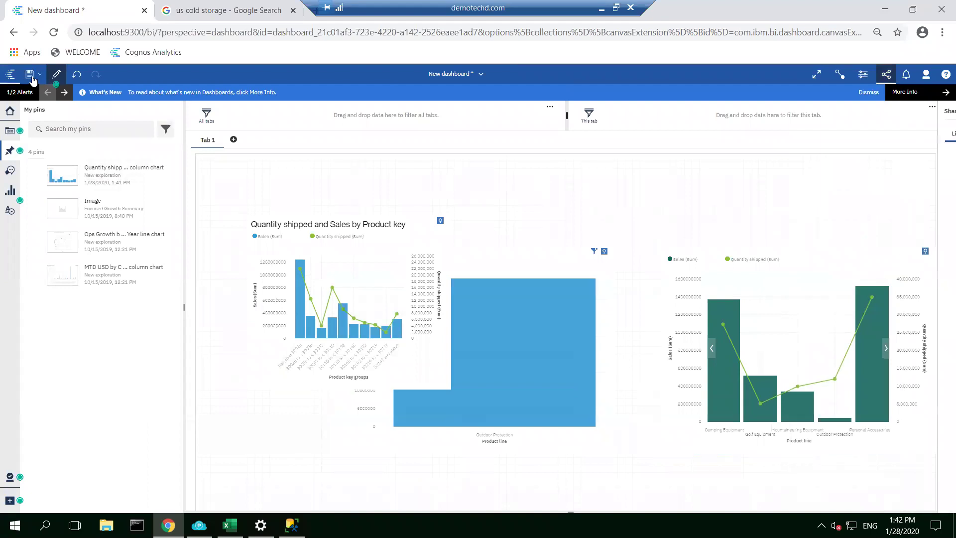
pyautogui.click(31, 76)
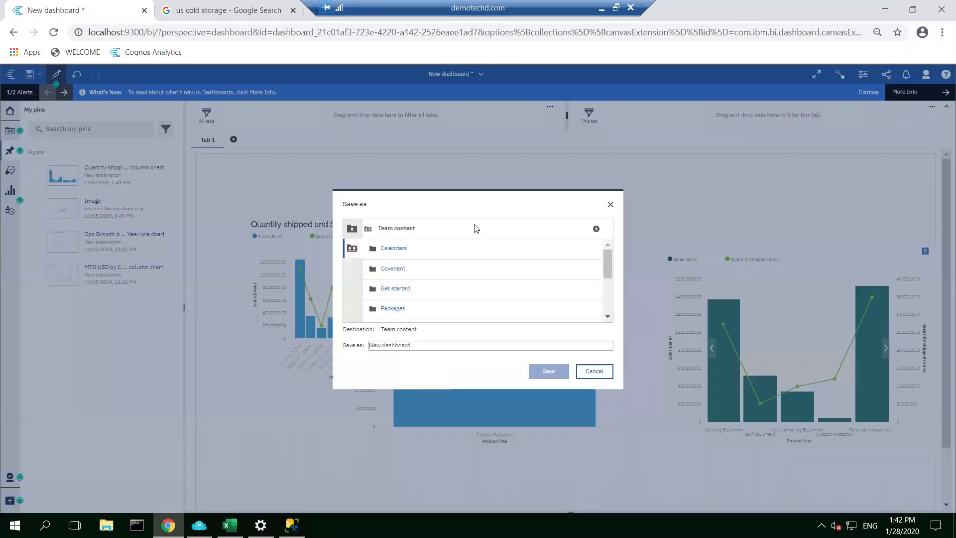
pyautogui.click(351, 228)
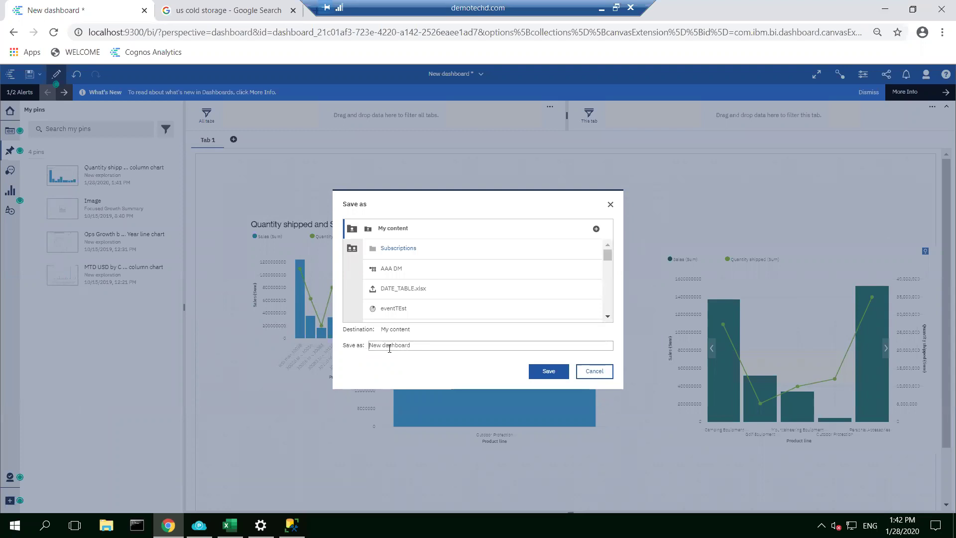
pyautogui.write('AAA')
pyautogui.click(548, 370)
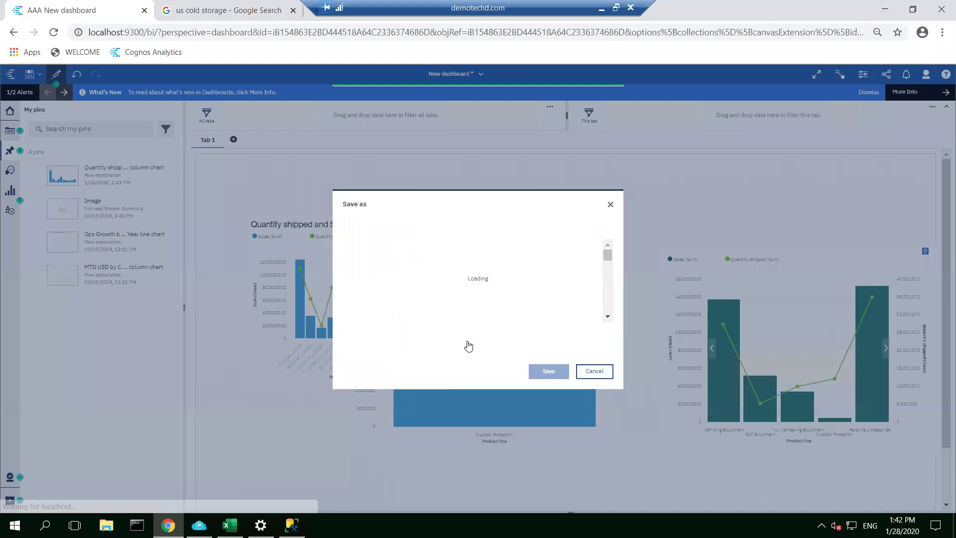
pyautogui.click(861, 74)
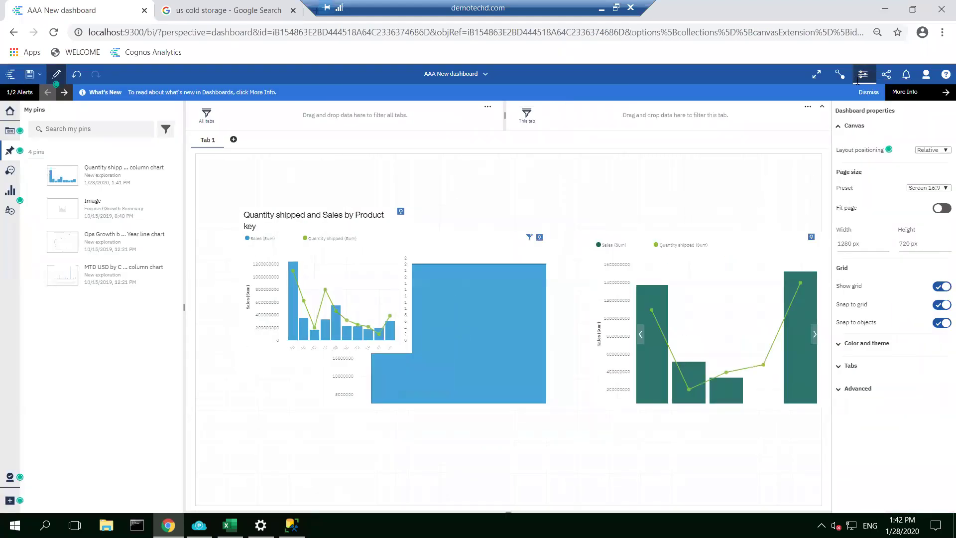
# Step: Select the saved dashboard's embed code under sharing, then bring up the Export to PDF settings
pyautogui.click(861, 74)
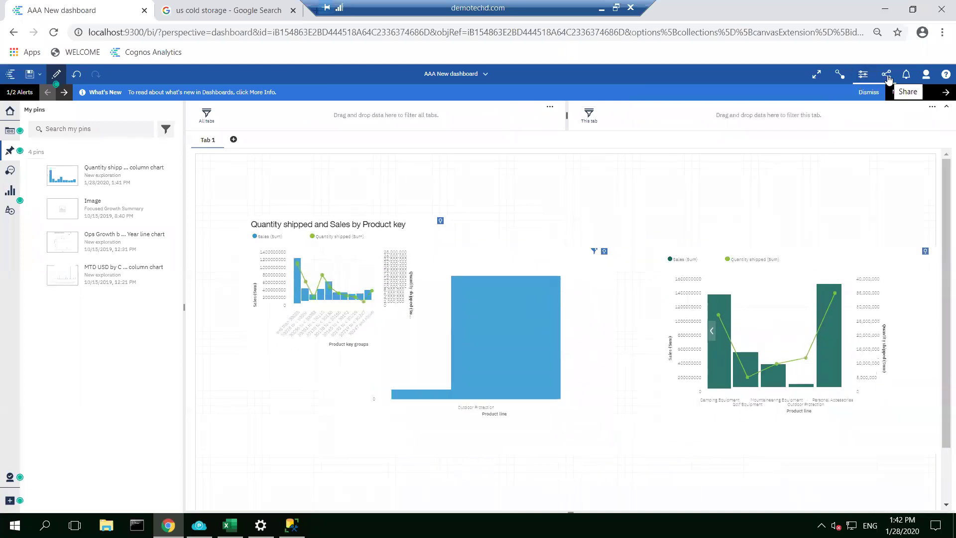
pyautogui.click(887, 76)
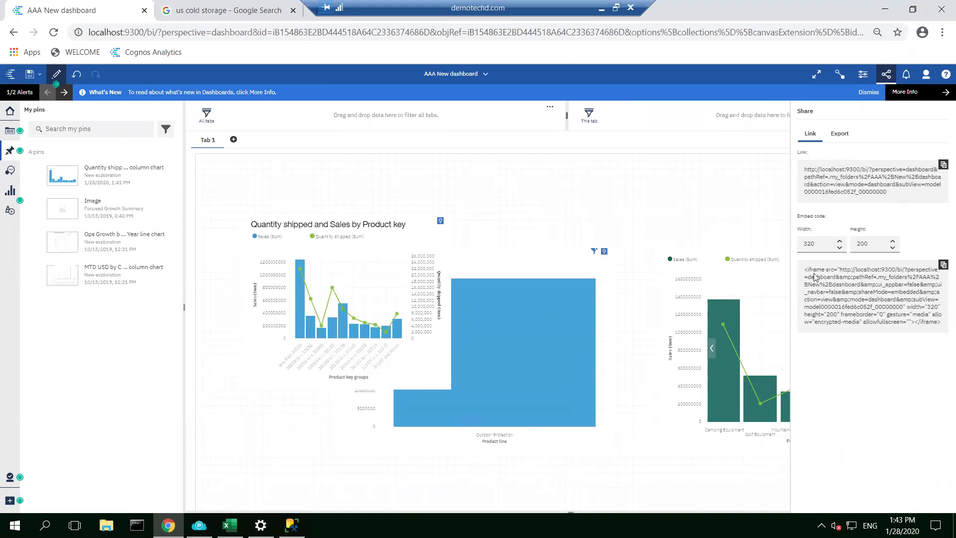
pyautogui.moveTo(813, 270); pyautogui.dragTo(925, 329)
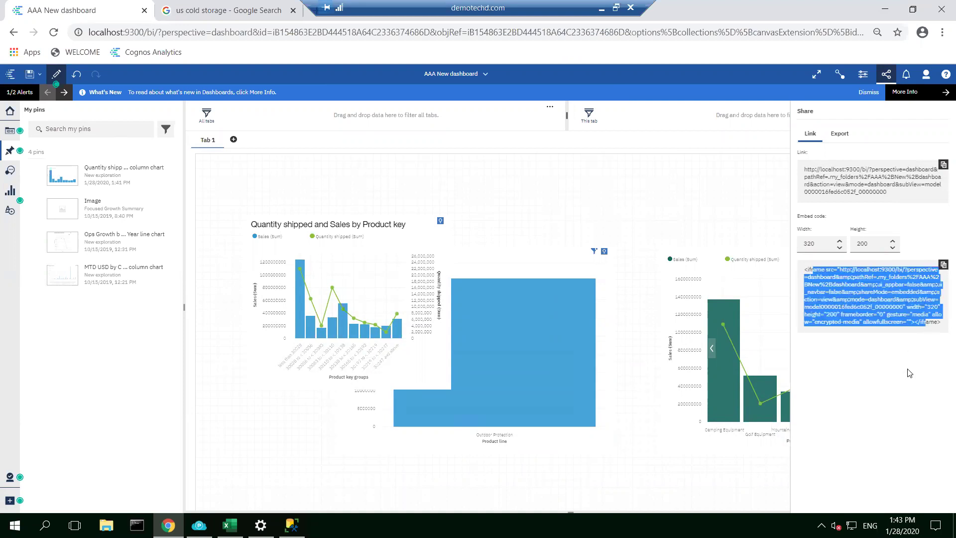
pyautogui.click(839, 135)
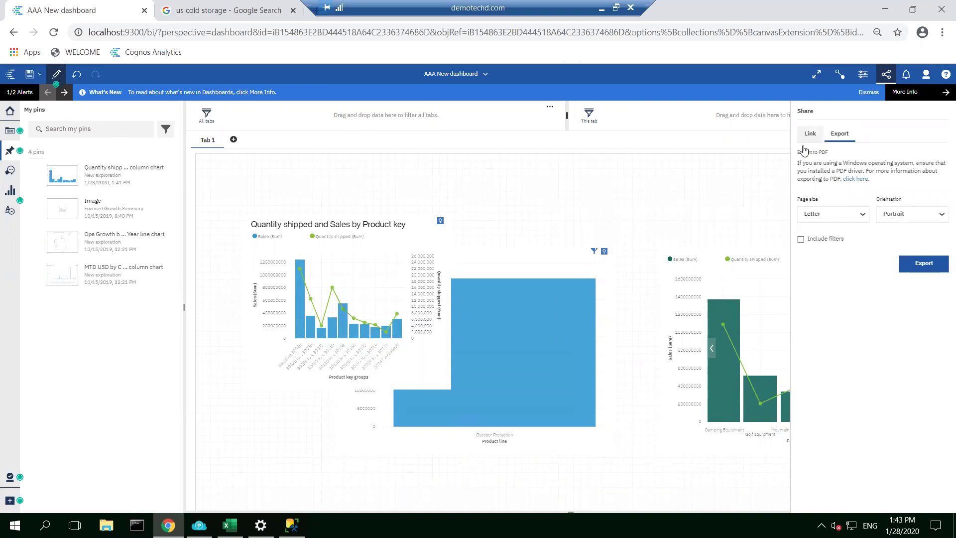
# Step: Export AAA New dashboard to PDF on Letter paper in Landscape orientation
pyautogui.click(904, 215)
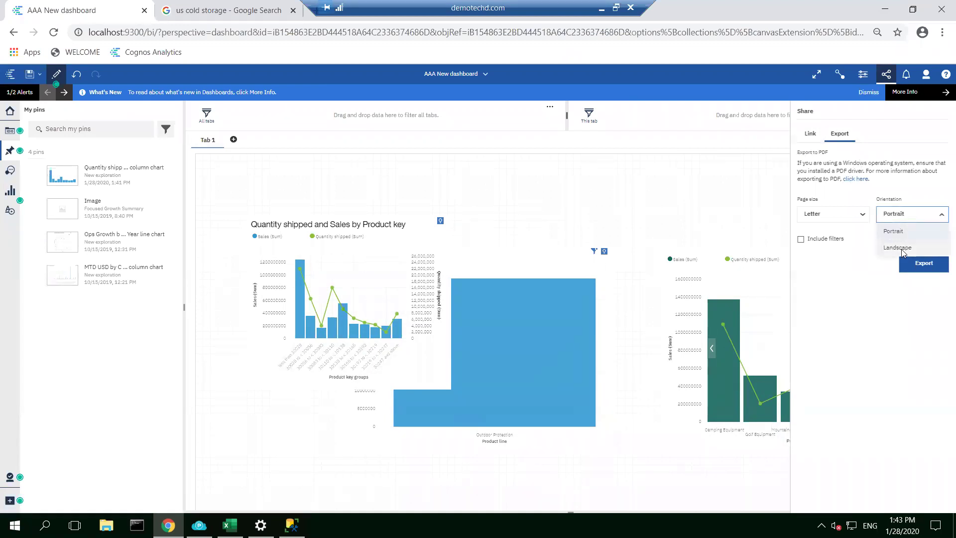
pyautogui.click(898, 249)
pyautogui.click(899, 216)
pyautogui.click(896, 236)
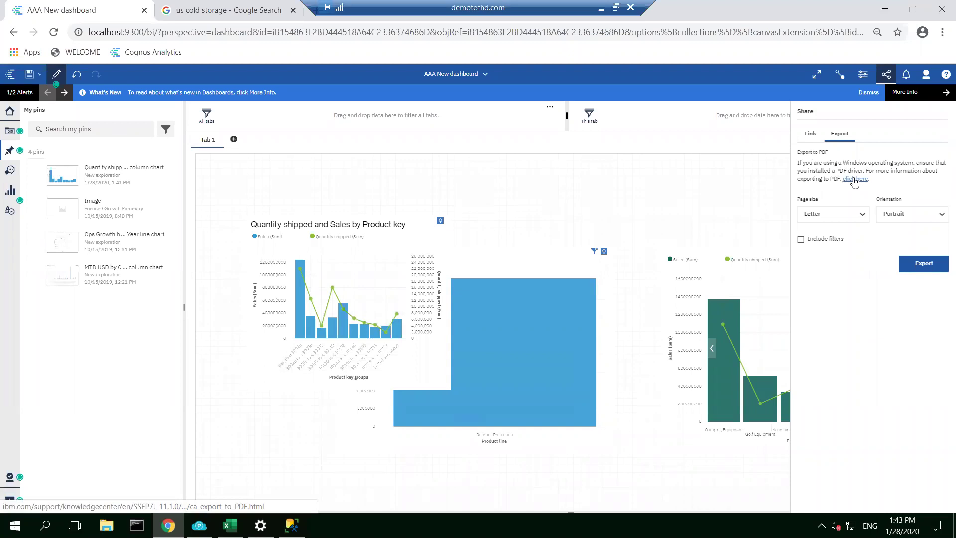
pyautogui.click(907, 215)
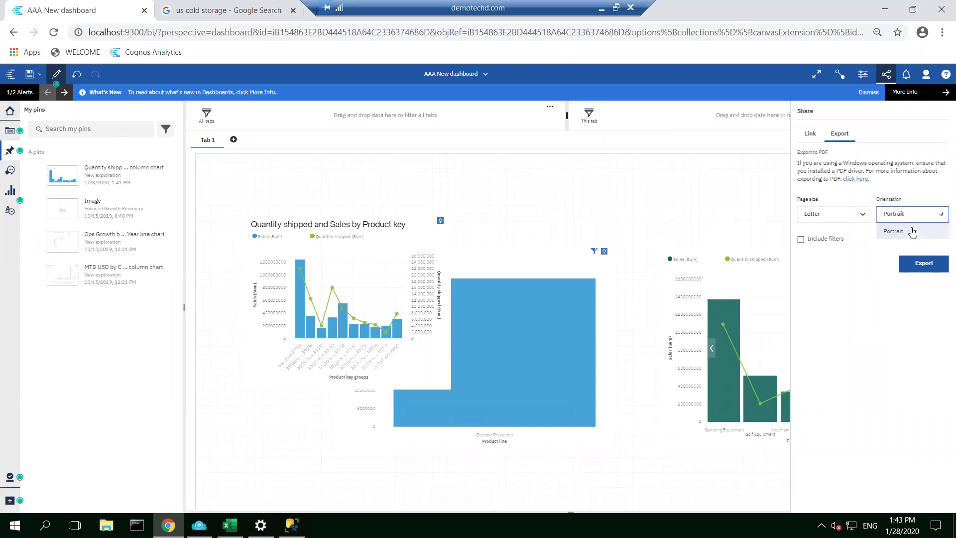
pyautogui.click(896, 247)
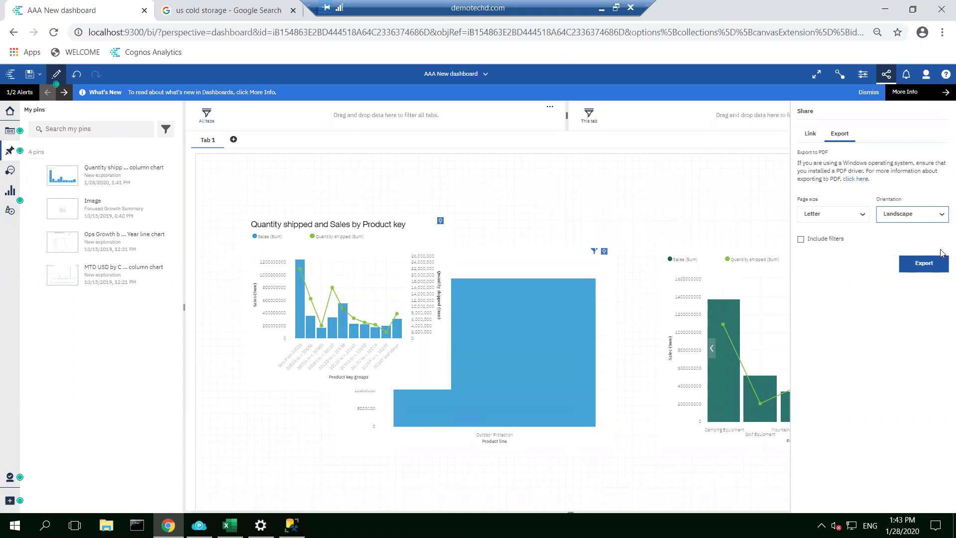
pyautogui.click(924, 264)
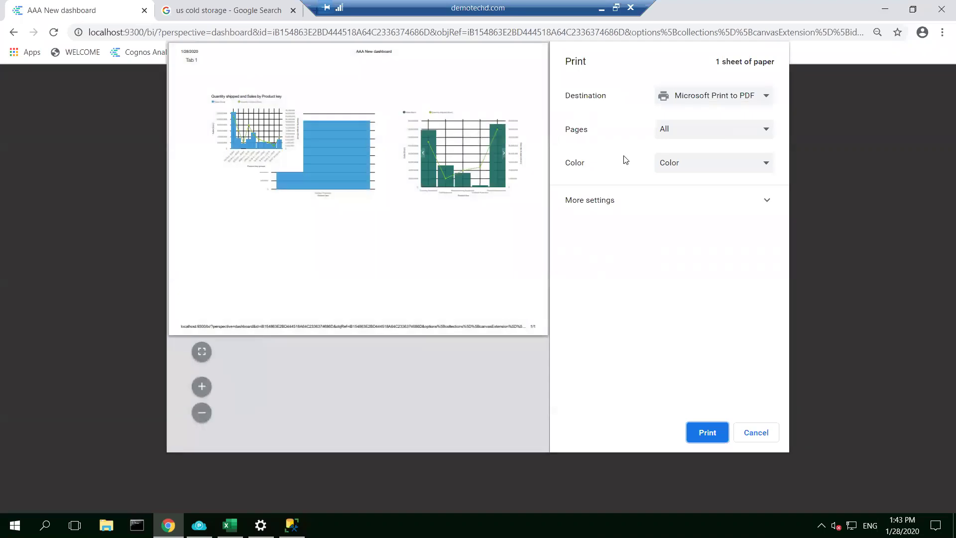
# Step: Cancel the Chrome print preview of AAA New dashboard without printing it
pyautogui.click(747, 436)
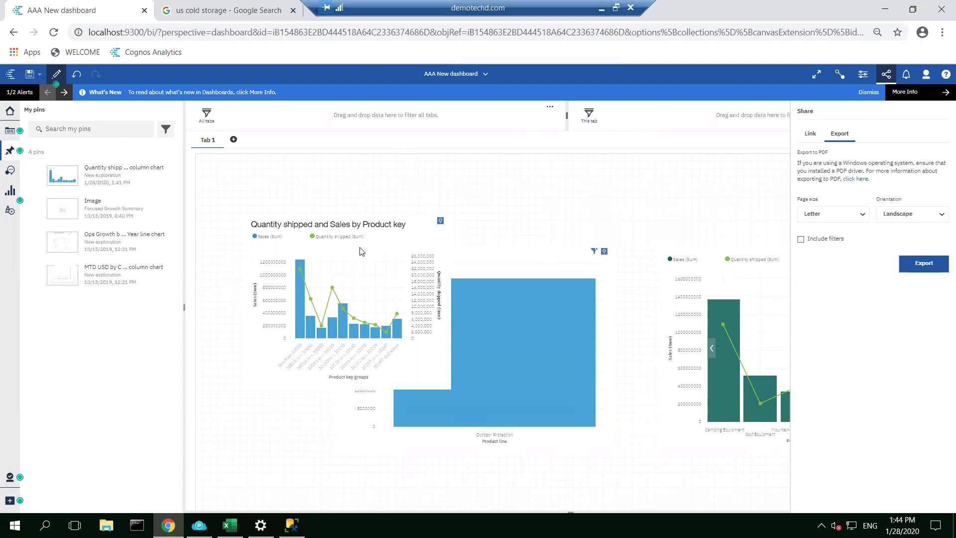
# Step: Close the Share panel and shift the Quantity shipped and Sales by Product key chart left on Tab 1
pyautogui.click(538, 324)
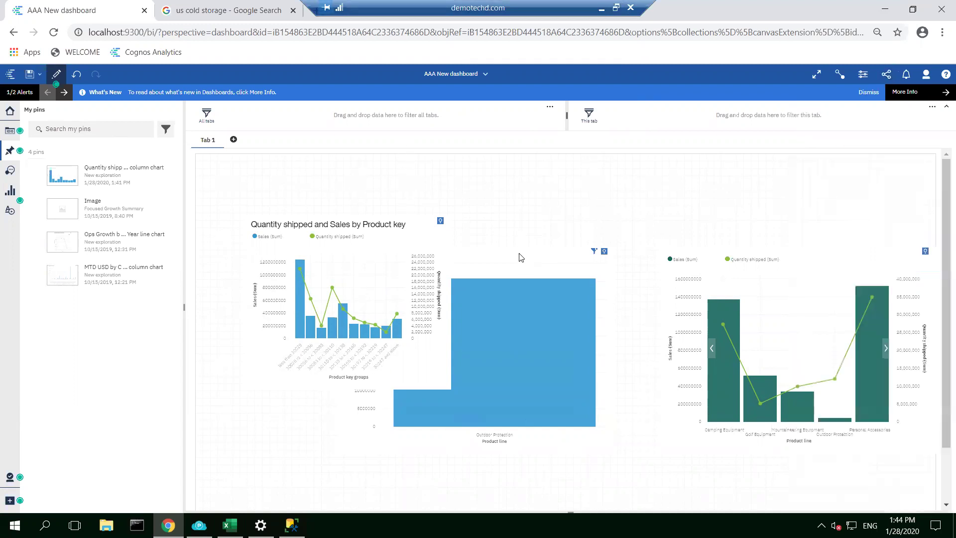
pyautogui.click(490, 254)
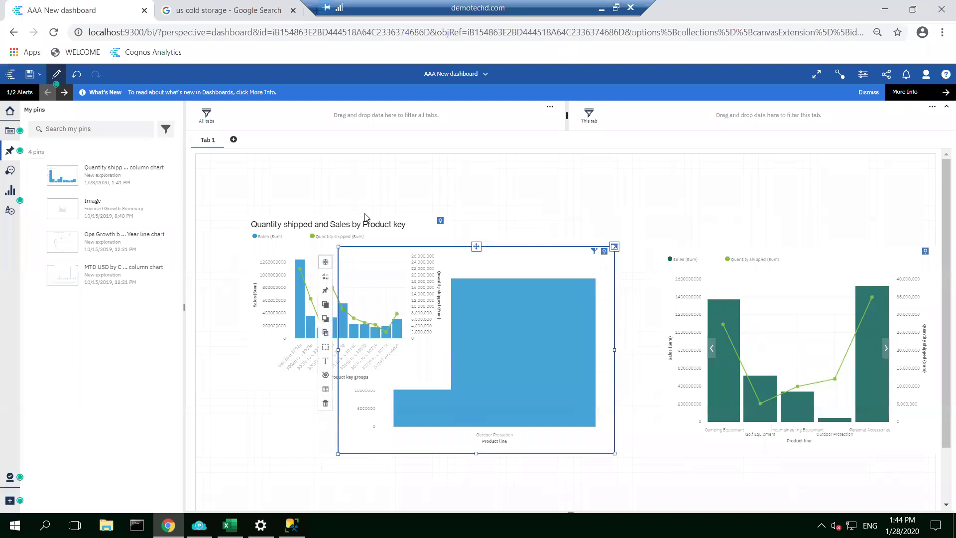
pyautogui.click(319, 225)
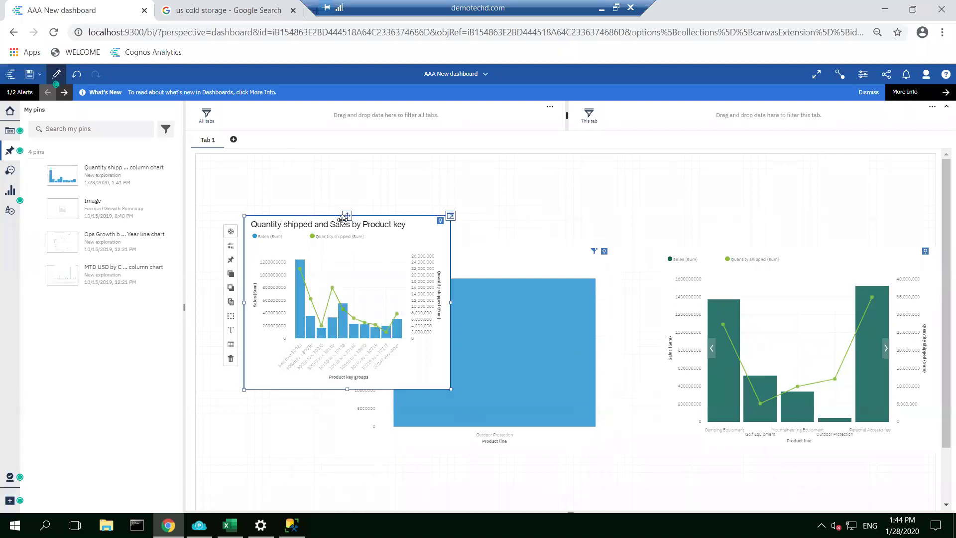
pyautogui.moveTo(344, 217); pyautogui.dragTo(306, 224)
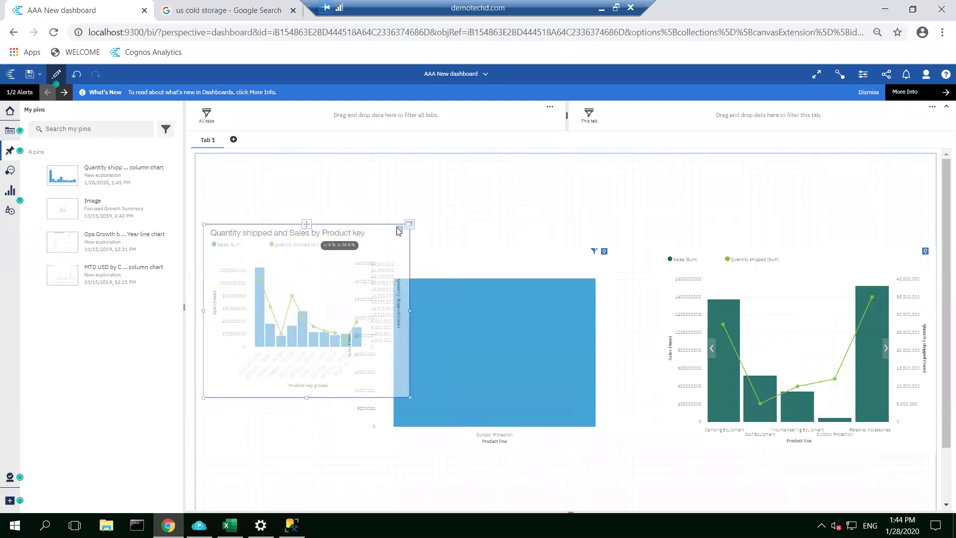
pyautogui.click(481, 218)
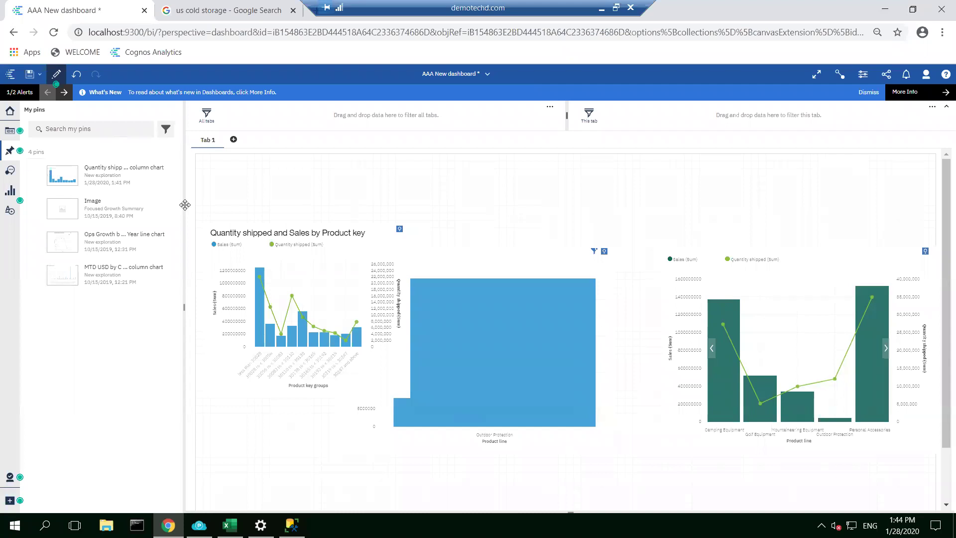
# Step: Show the AAA DM data fields and open the Add a data source dialog
pyautogui.click(447, 75)
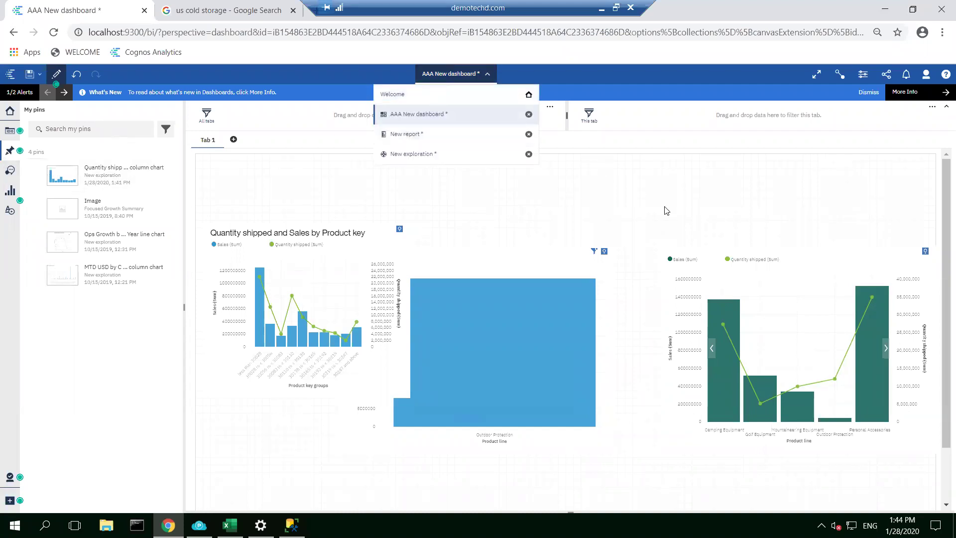
pyautogui.click(602, 199)
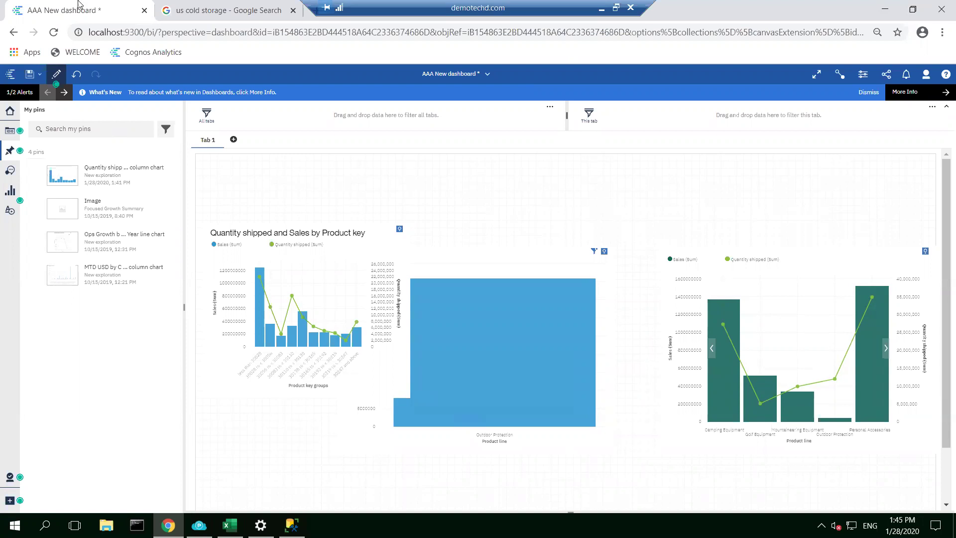
pyautogui.click(11, 132)
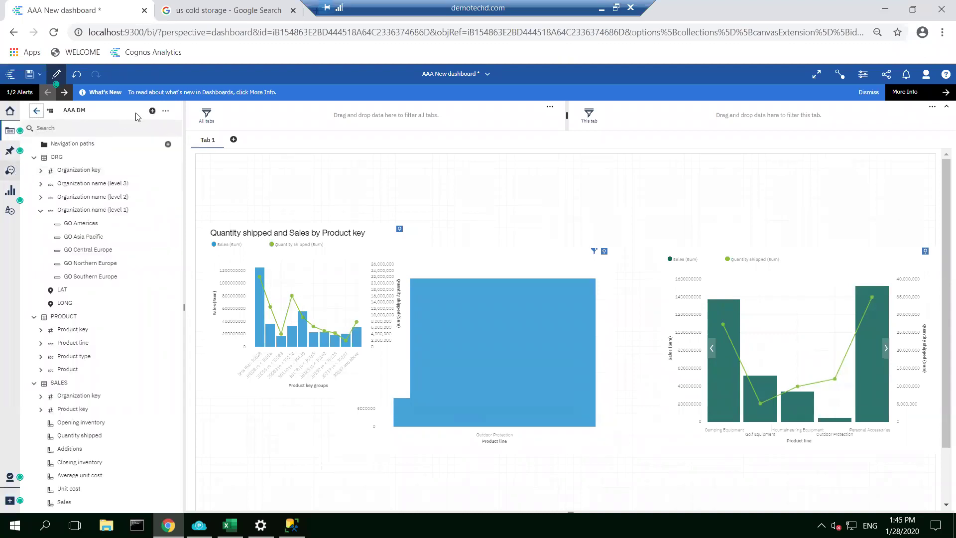
pyautogui.click(151, 111)
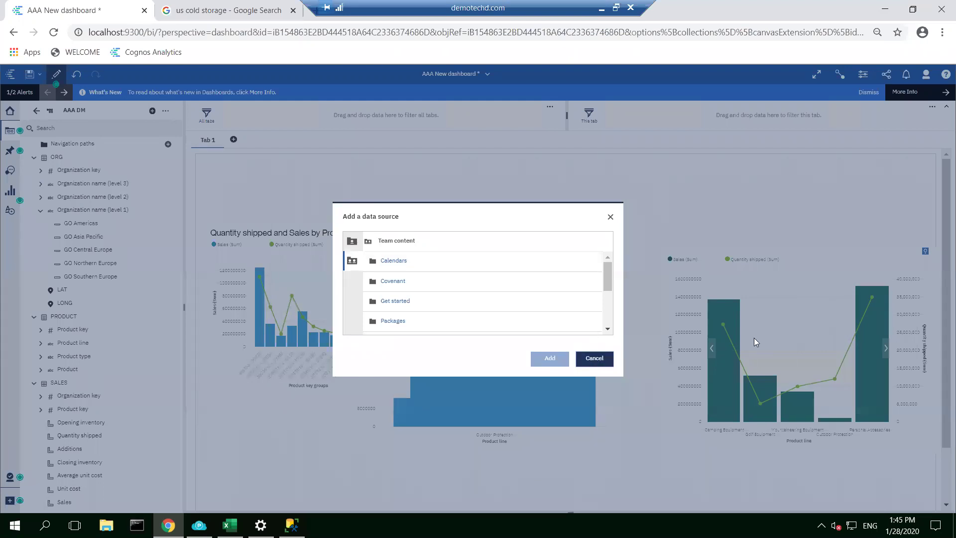
# Step: Cancel the Add a data source dialog with Esc, leaving the AAA New dashboard unchanged
pyautogui.press('Escape')
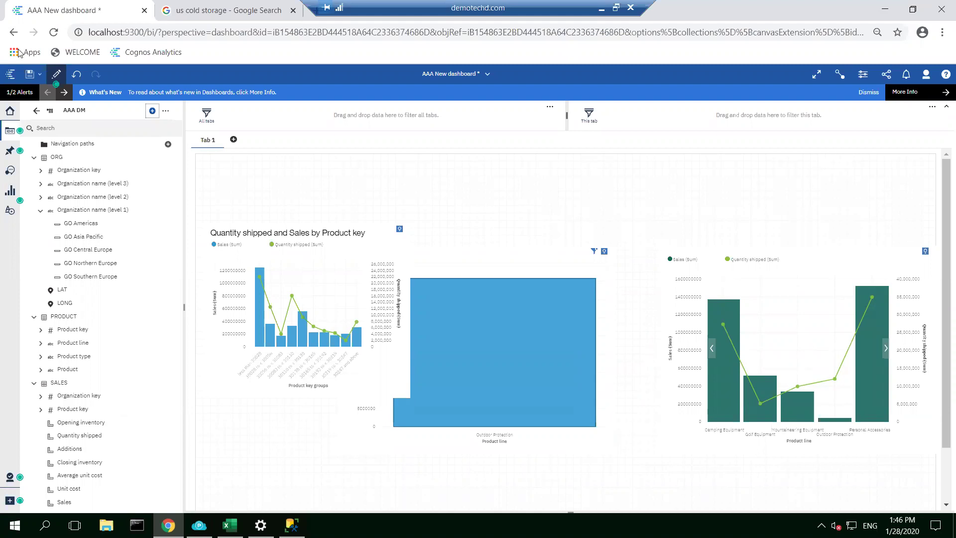
# Step: Highlight the 30083 to < 30110 bar in the Product key chart, then deselect the chart
pyautogui.click(450, 80)
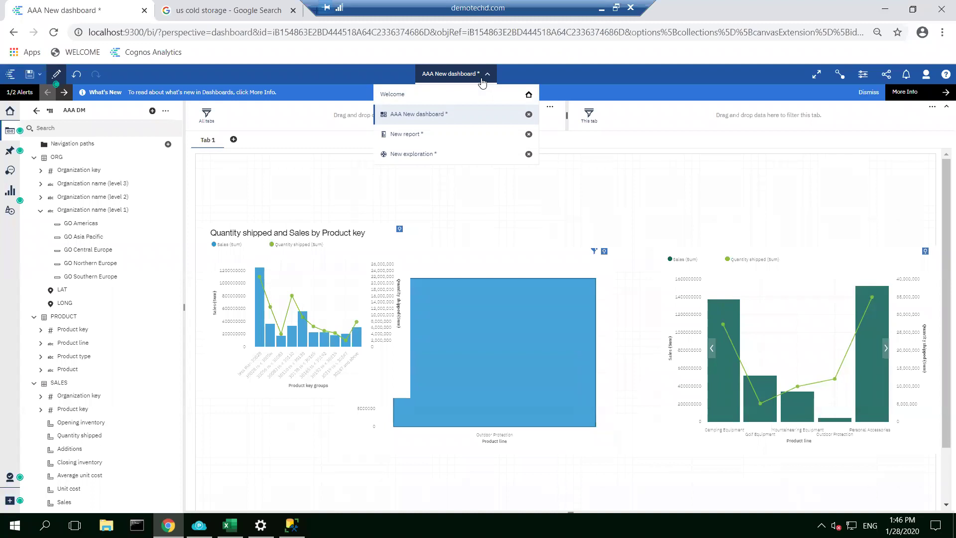
pyautogui.click(291, 300)
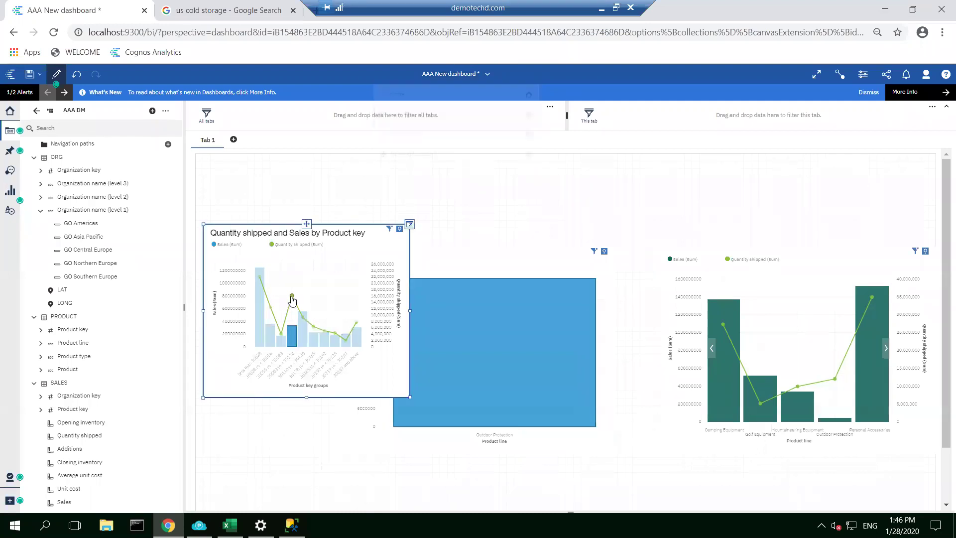
pyautogui.moveTo(292, 300)
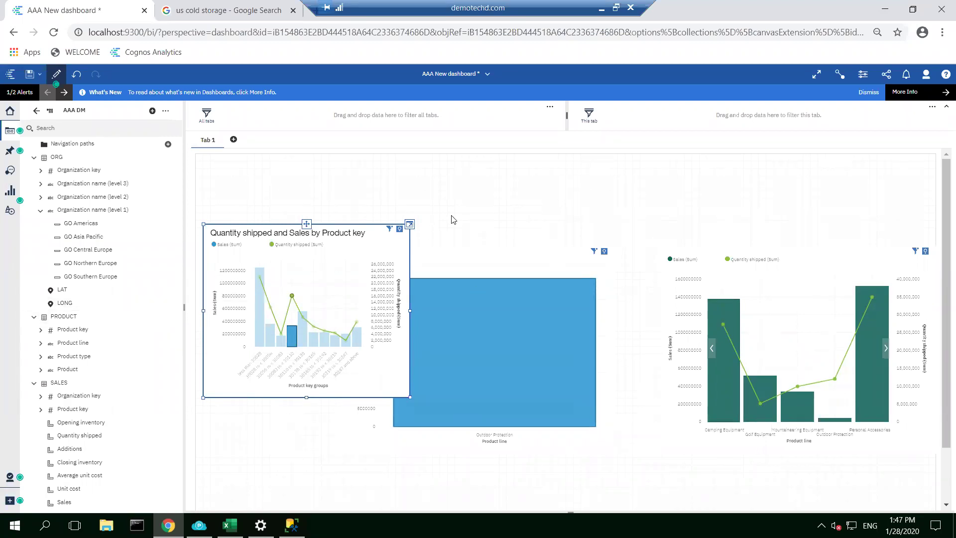
pyautogui.click(474, 220)
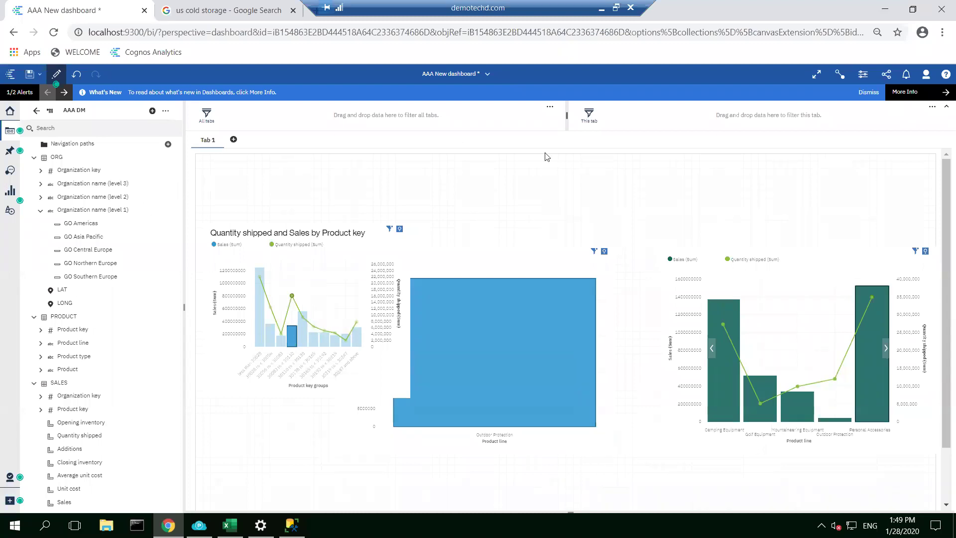
# Step: Go to Welcome, browse My content and open the AAA DM data module
pyautogui.click(434, 73)
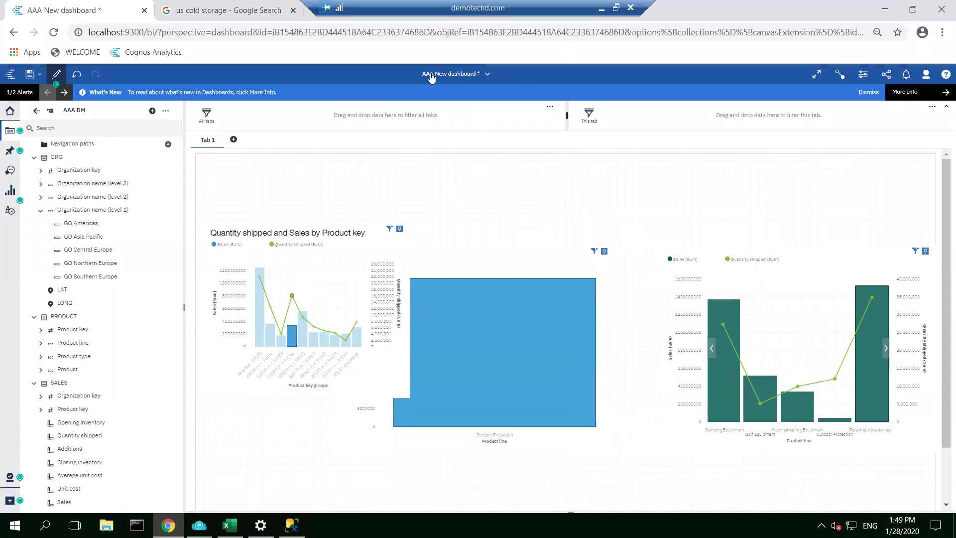
pyautogui.click(292, 193)
pyautogui.click(440, 75)
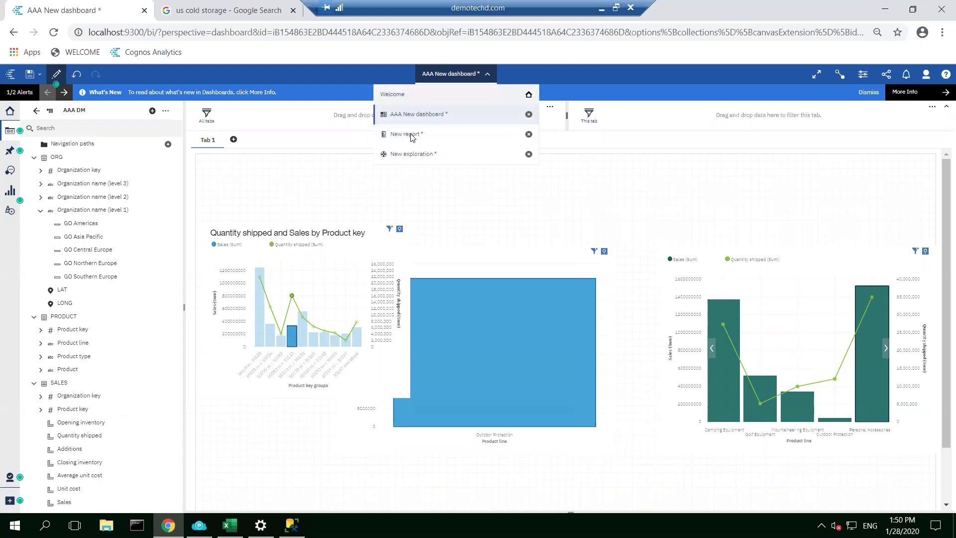
pyautogui.click(392, 95)
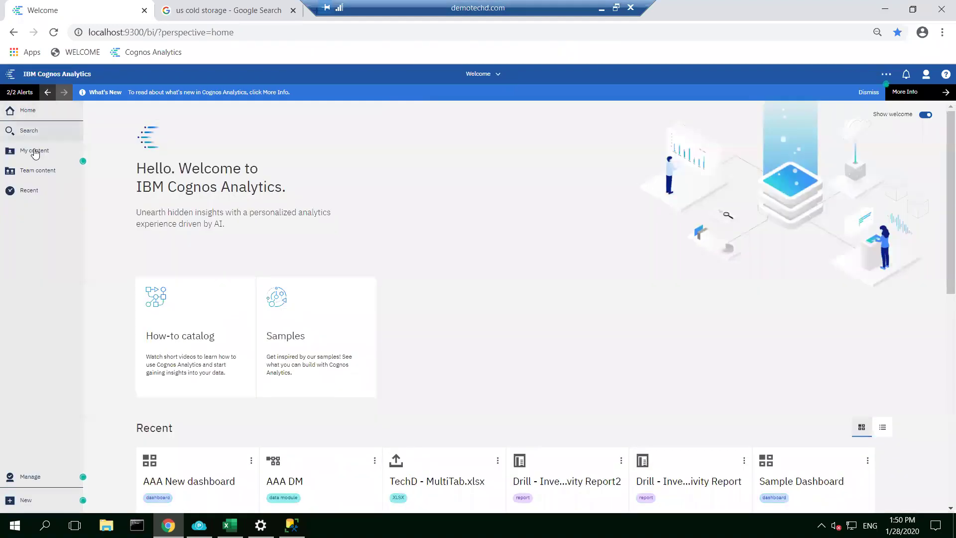
pyautogui.click(34, 150)
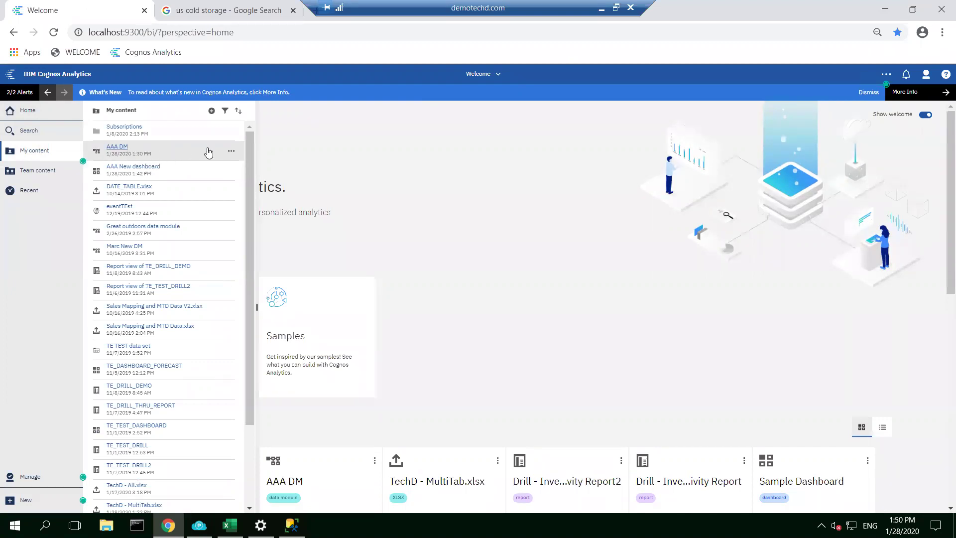
pyautogui.click(115, 149)
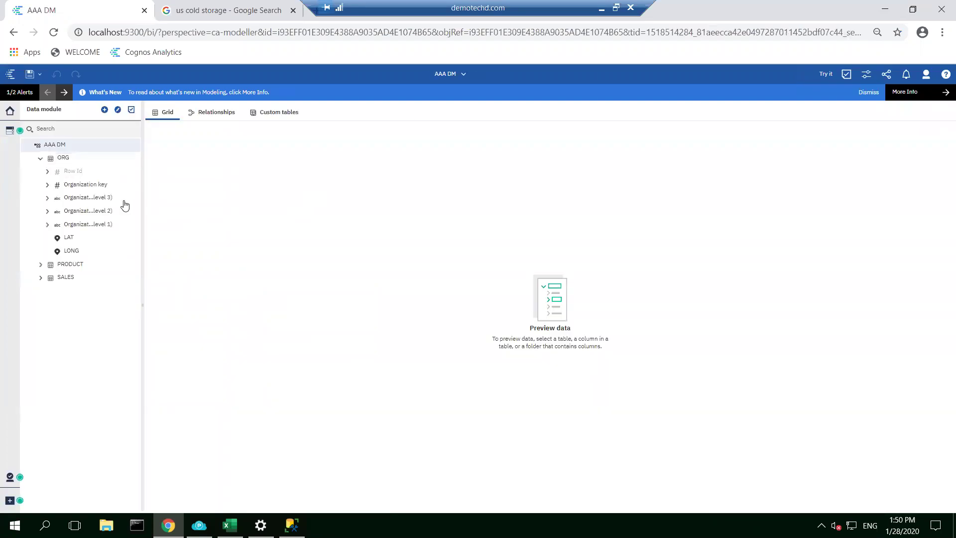
# Step: Create a navigation path from Organization name levels 1, 2 and 3
pyautogui.click(94, 225)
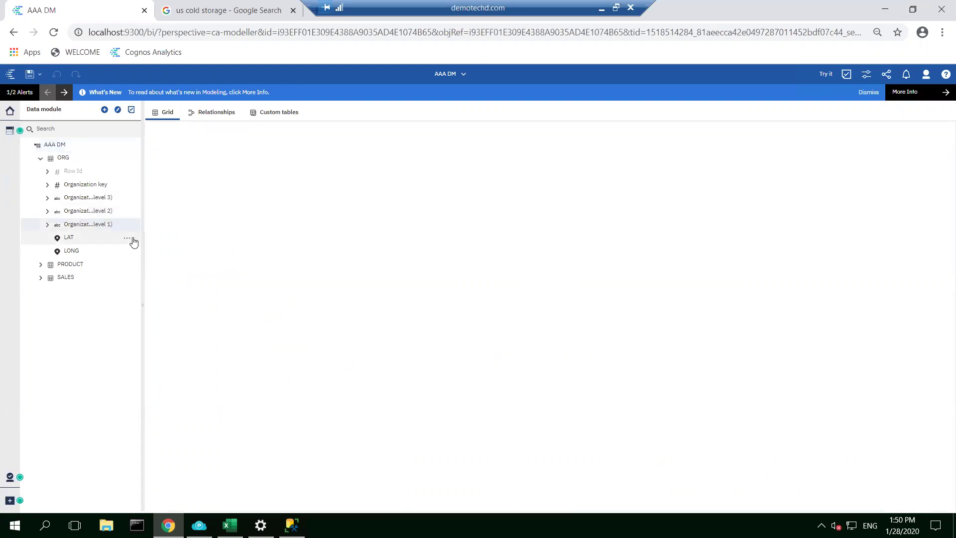
pyautogui.keyDown('ctrl'); pyautogui.click(100, 211); pyautogui.keyUp('ctrl')
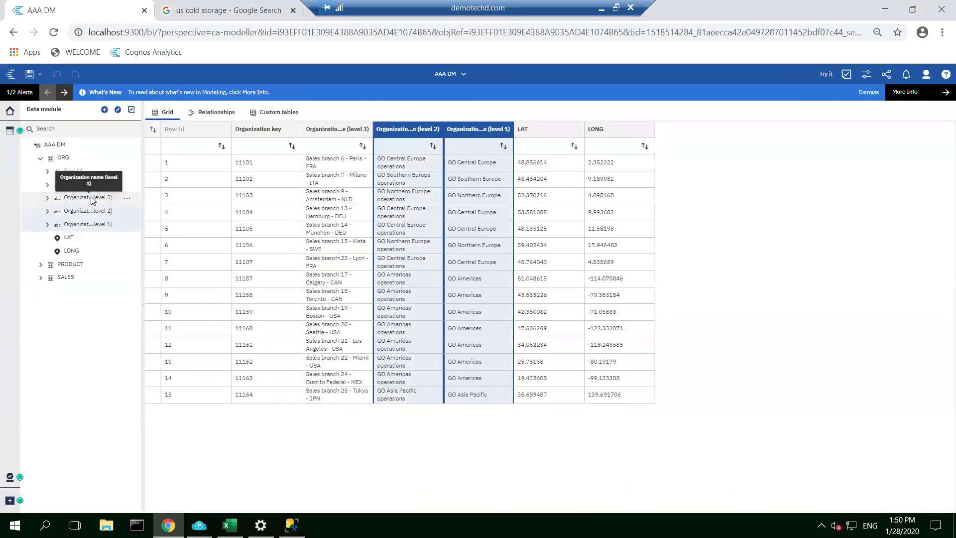
pyautogui.keyDown('ctrl'); pyautogui.click(92, 200); pyautogui.keyUp('ctrl')
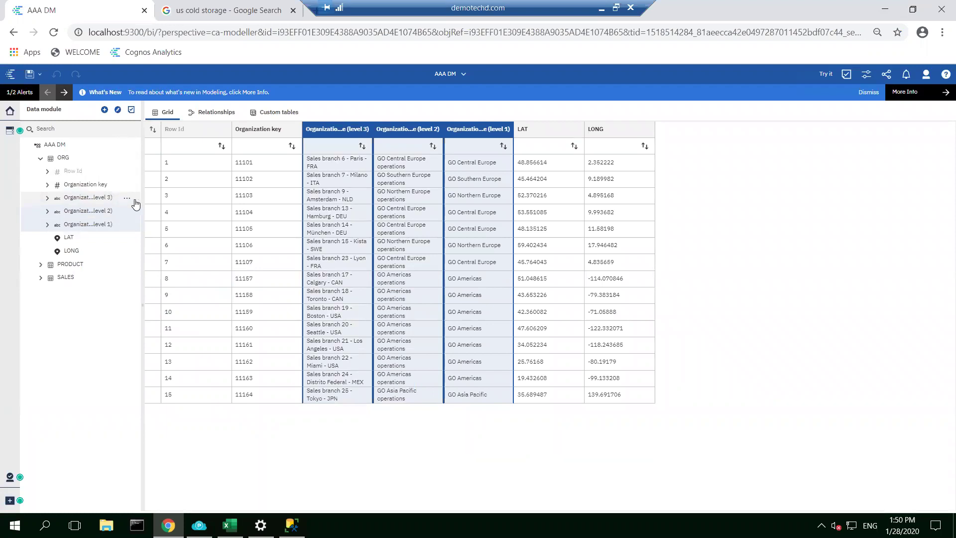
pyautogui.click(128, 201)
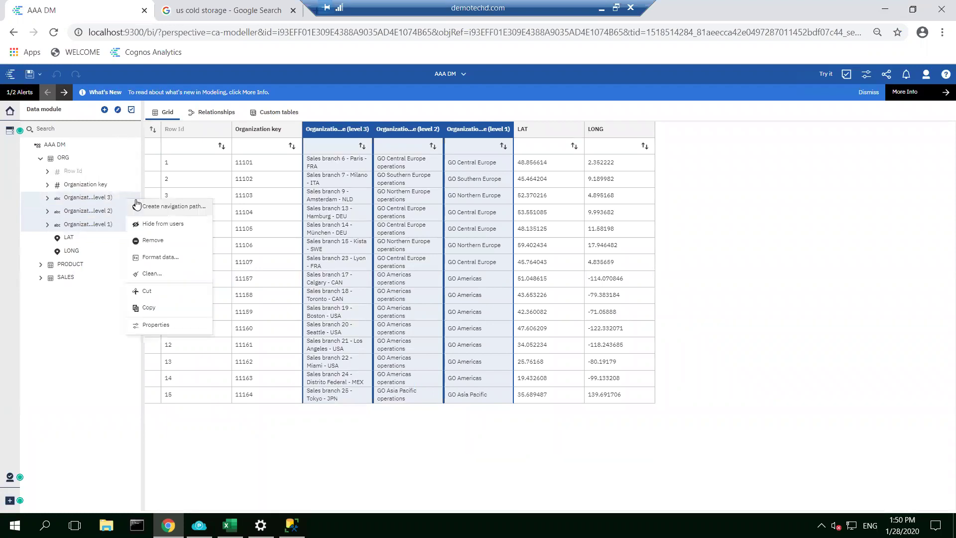
pyautogui.click(180, 211)
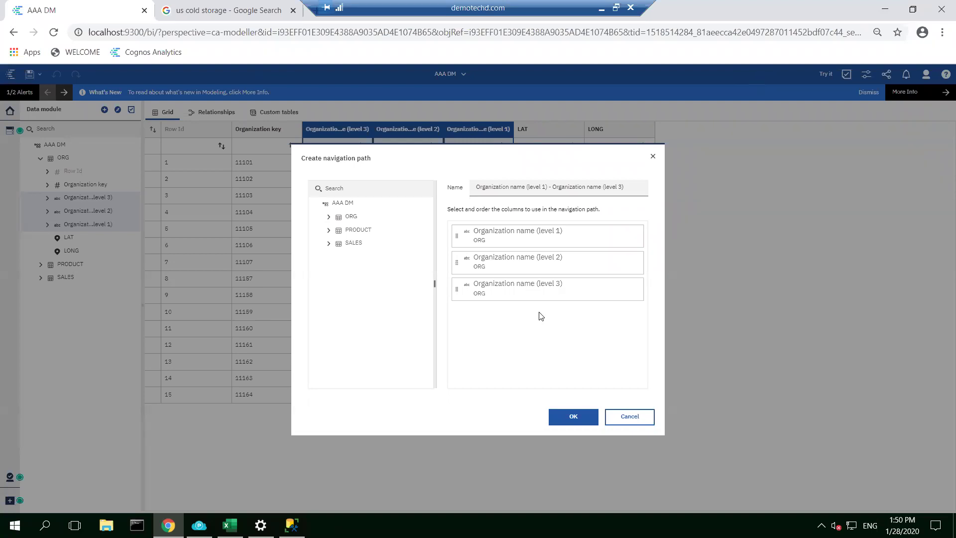
pyautogui.click(572, 417)
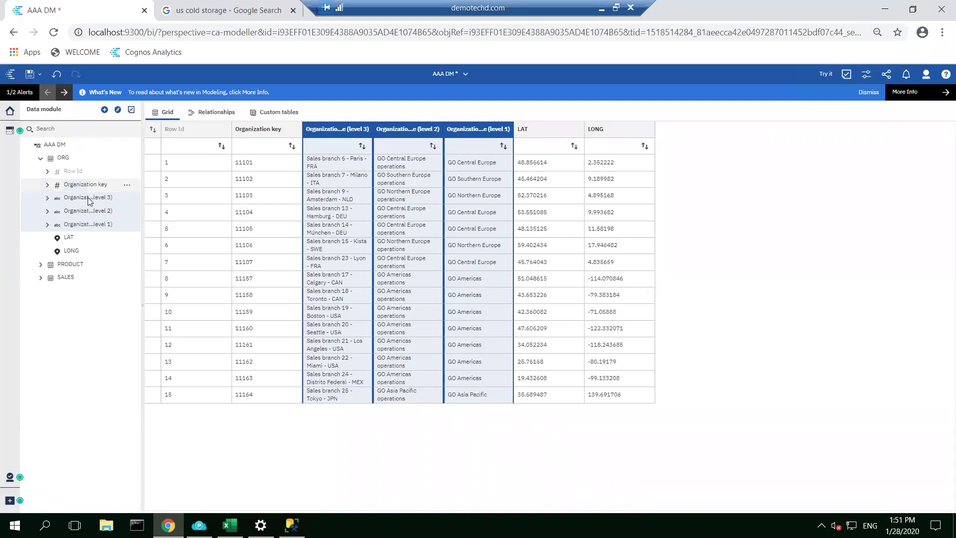
# Step: Save AAA DM and return to the Welcome page's My content list
pyautogui.click(31, 78)
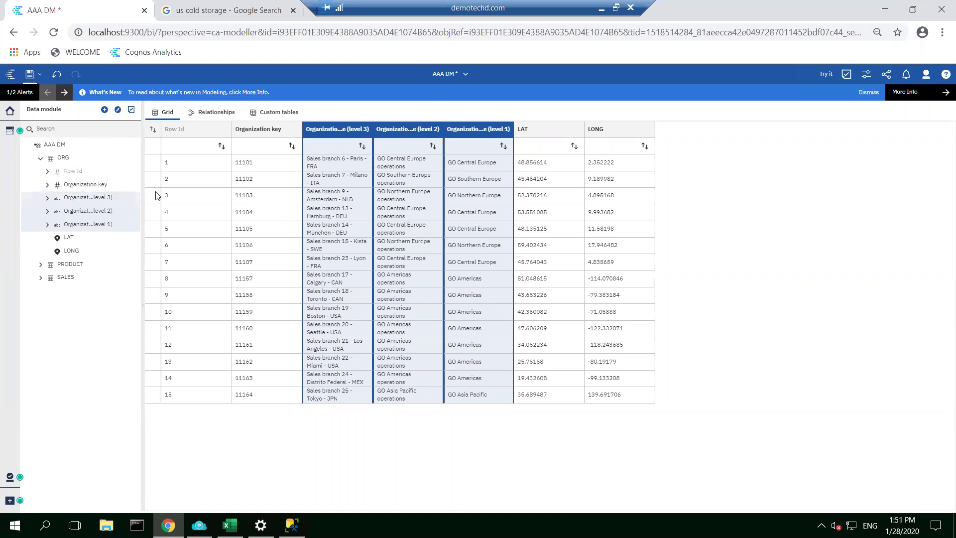
pyautogui.click(445, 76)
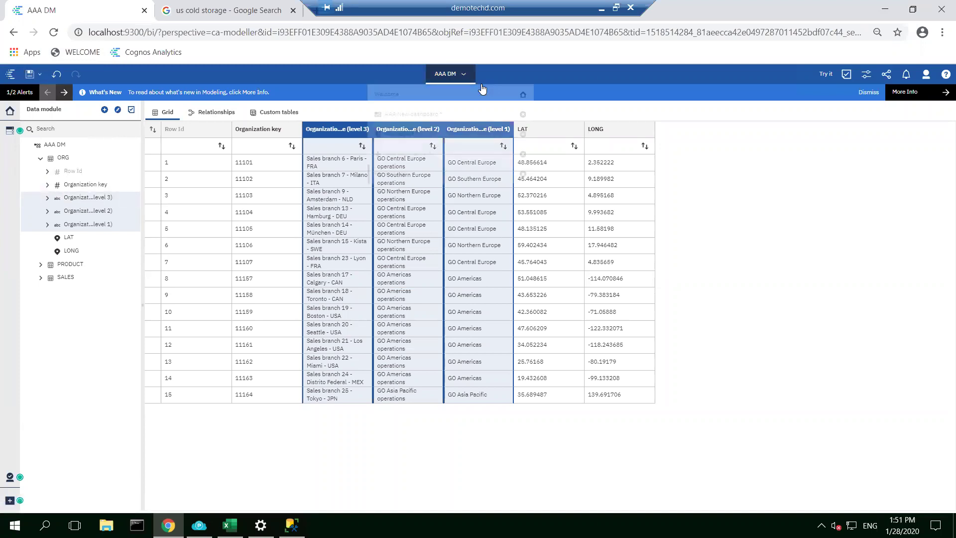
pyautogui.click(523, 94)
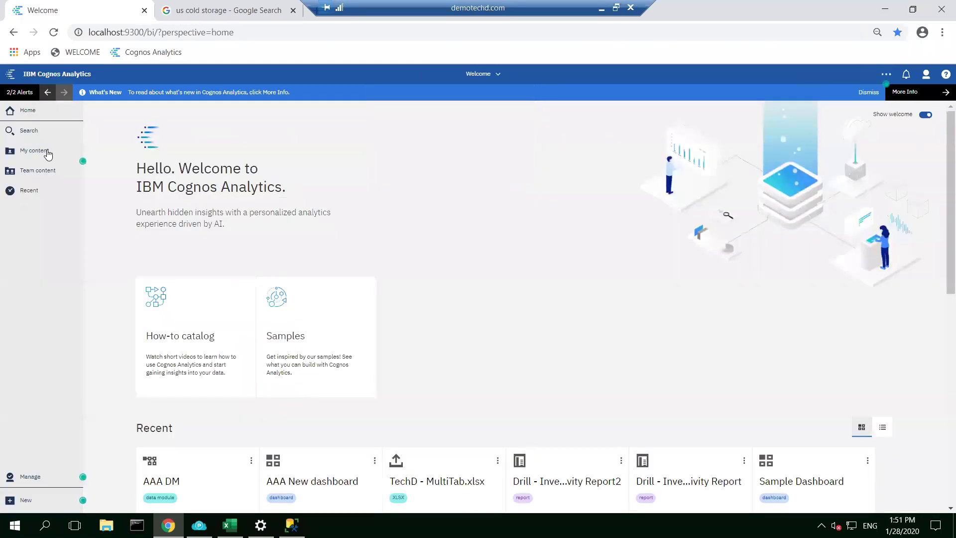
pyautogui.click(48, 155)
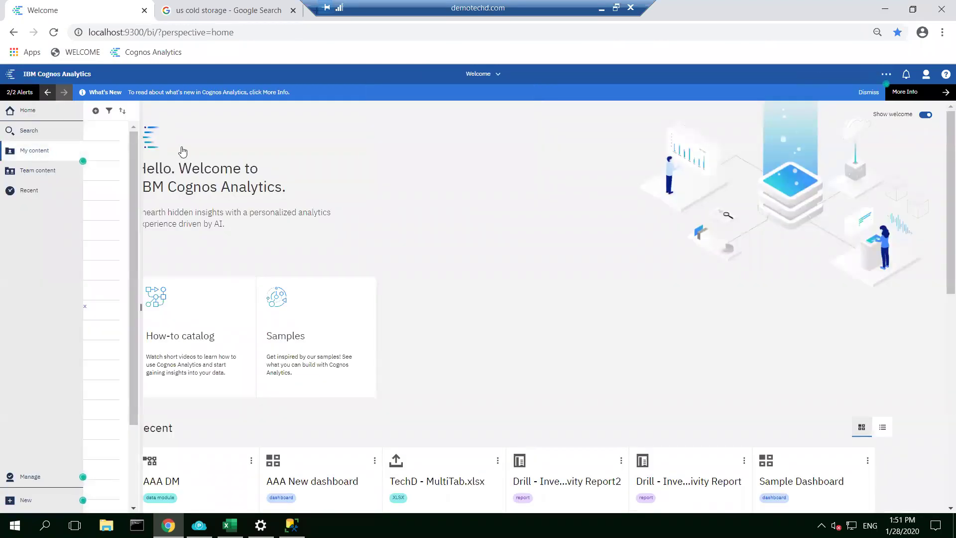
# Step: Create a dashboard from AAA DM using the blank Tabbed template
pyautogui.click(230, 151)
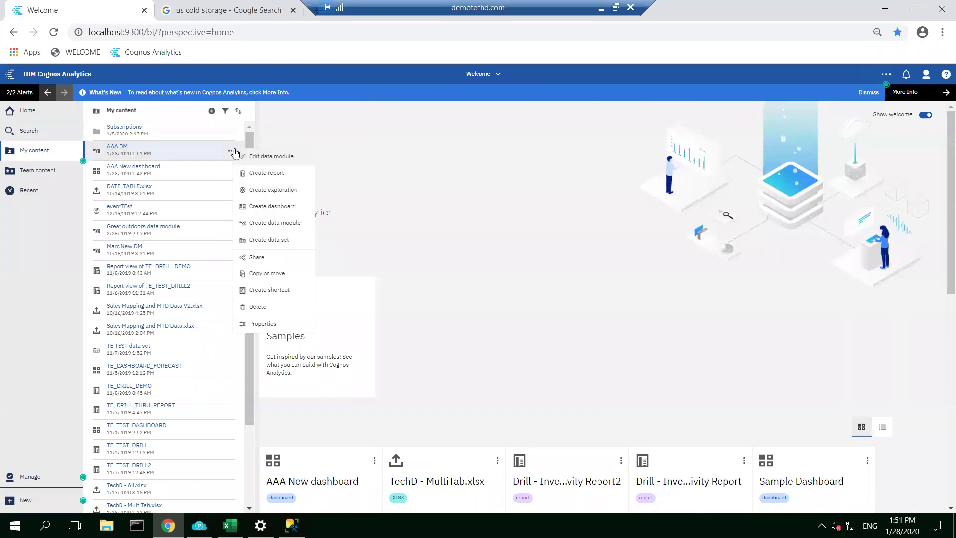
pyautogui.click(279, 208)
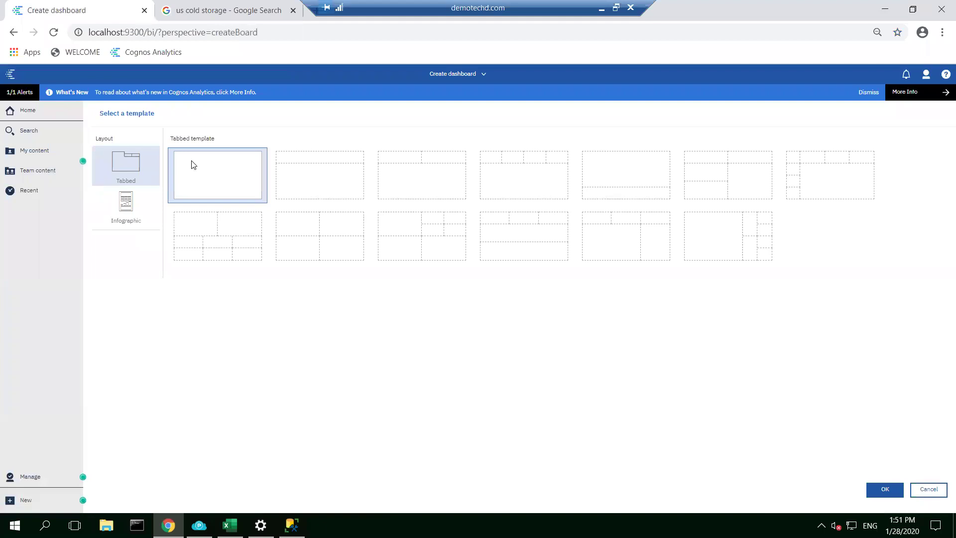
pyautogui.press('Return')
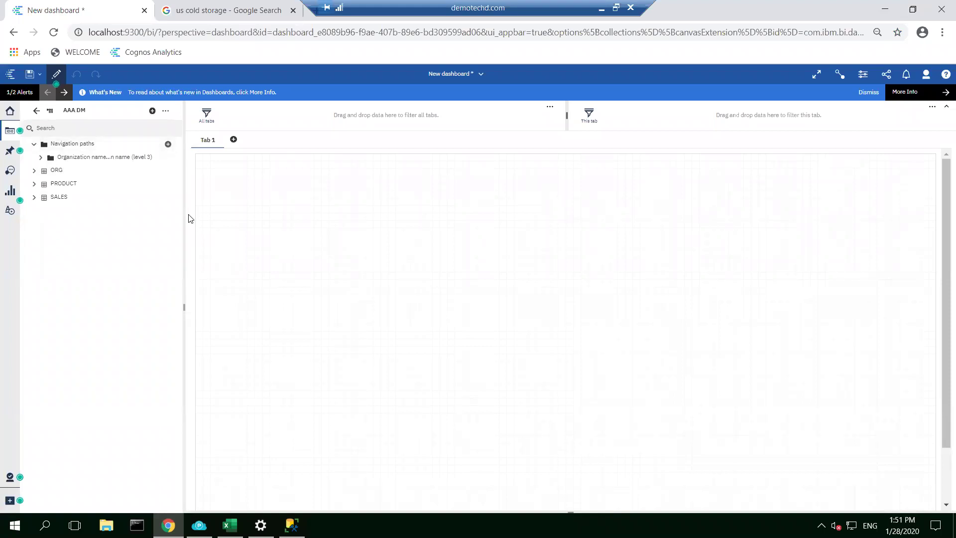
# Step: Expand the Organization name path, try level 1 on the canvas and remove it, then expand SALES
pyautogui.click(40, 156)
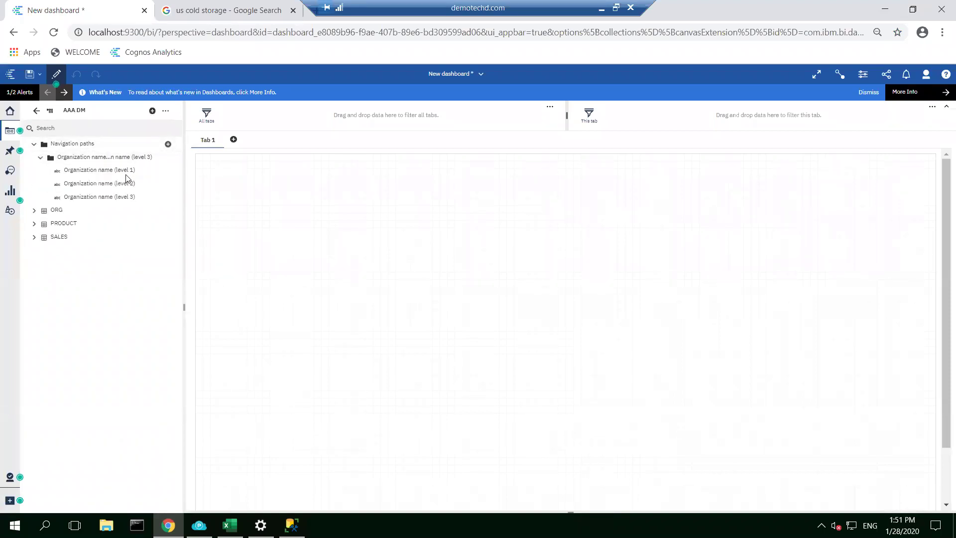
pyautogui.moveTo(108, 172); pyautogui.dragTo(386, 250)
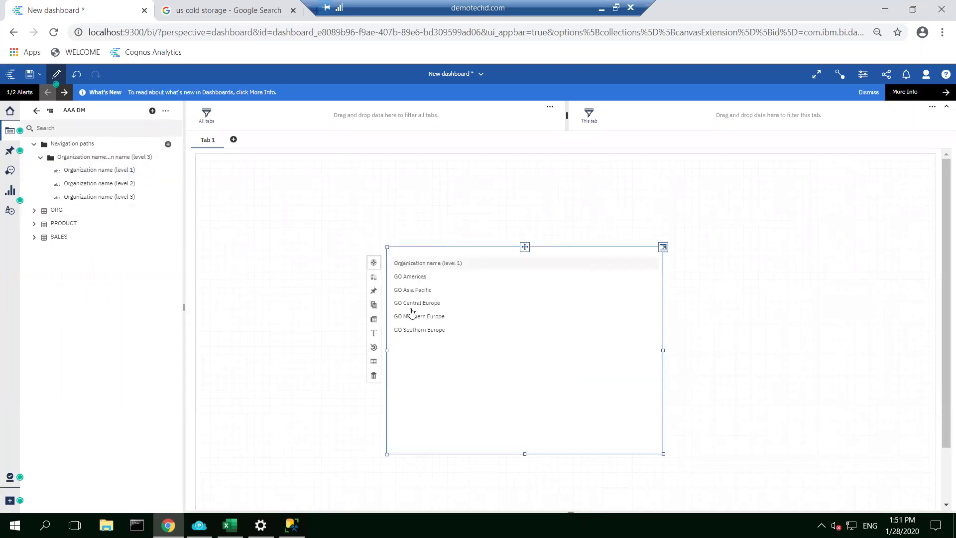
pyautogui.moveTo(406, 305); pyautogui.dragTo(397, 253)
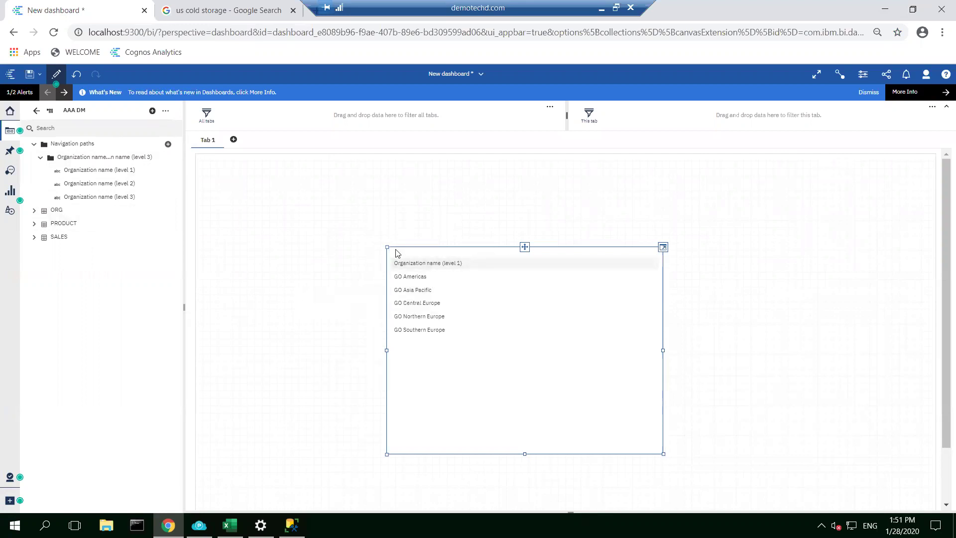
pyautogui.click(35, 237)
# Step: Chart Sales by Organization name (level 1) and drill GO Americas down to level 2
pyautogui.click(66, 358)
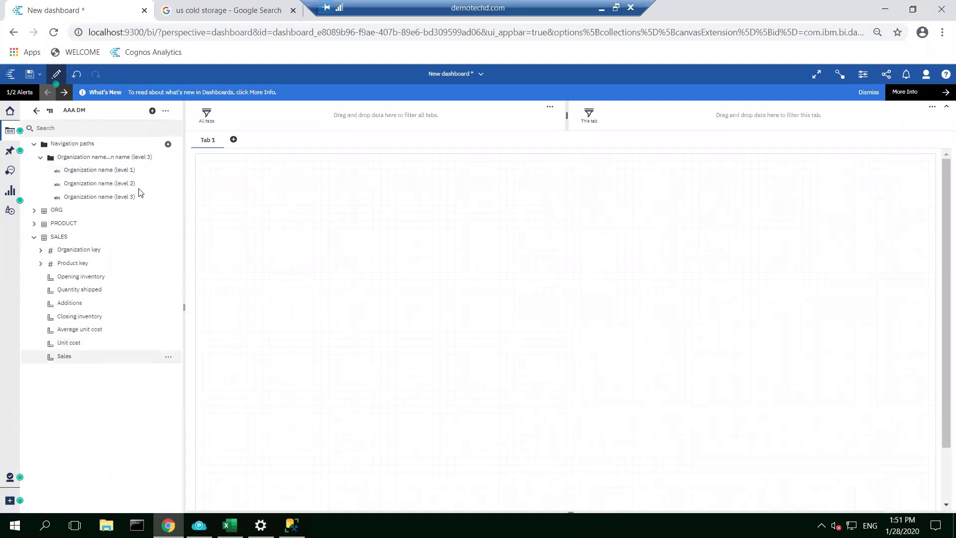
pyautogui.moveTo(346, 229); pyautogui.dragTo(374, 243)
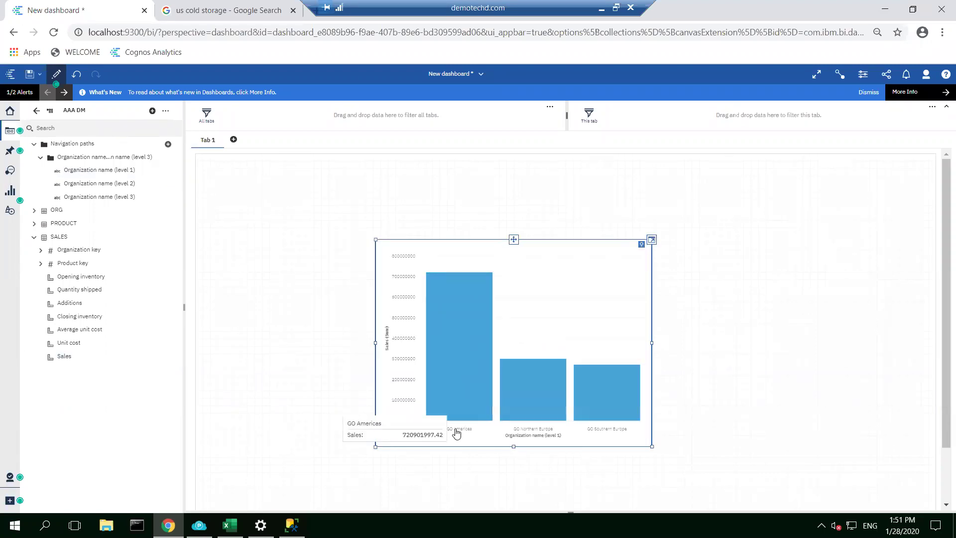
pyautogui.moveTo(453, 435)
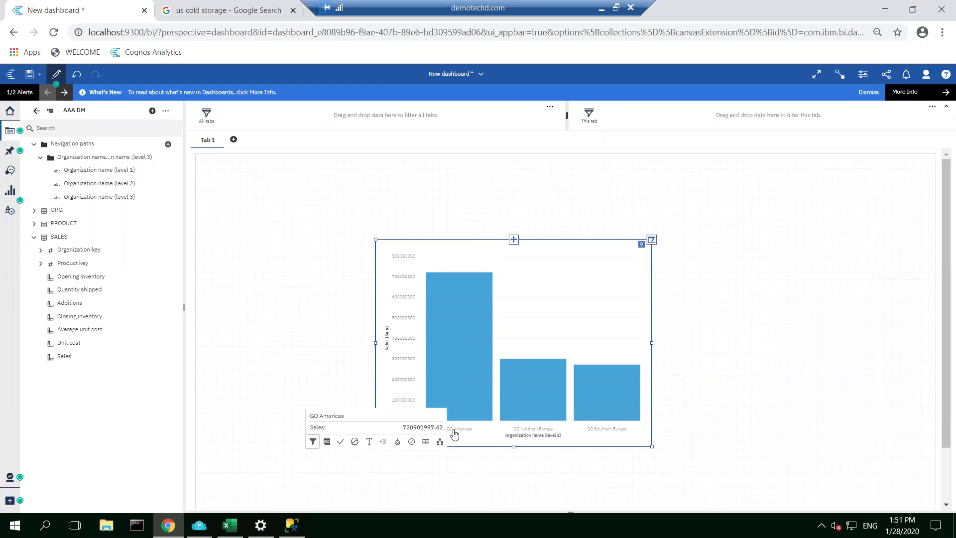
pyautogui.click(398, 442)
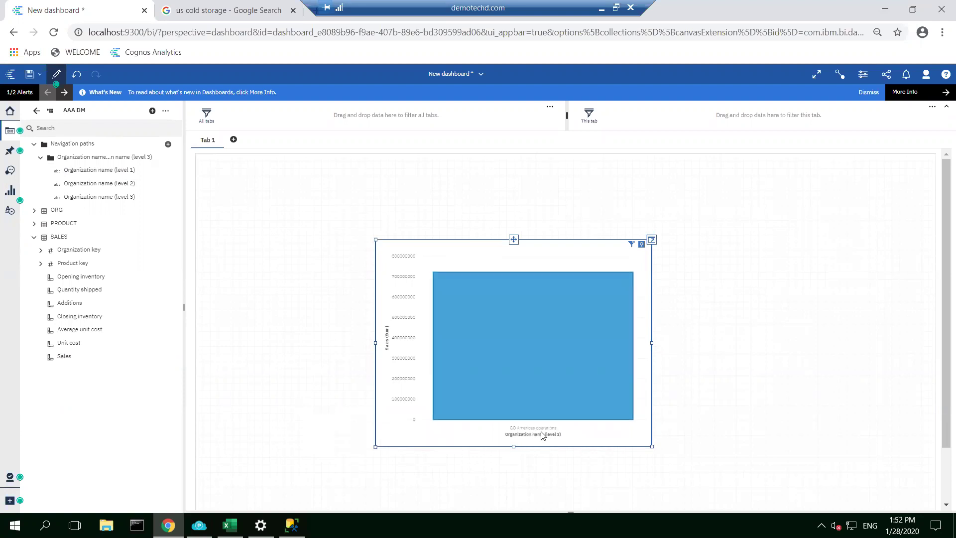
# Step: Drill GO Americas Operations down to Calgary, Boston and Los Angeles, then deselect the chart
pyautogui.click(532, 434)
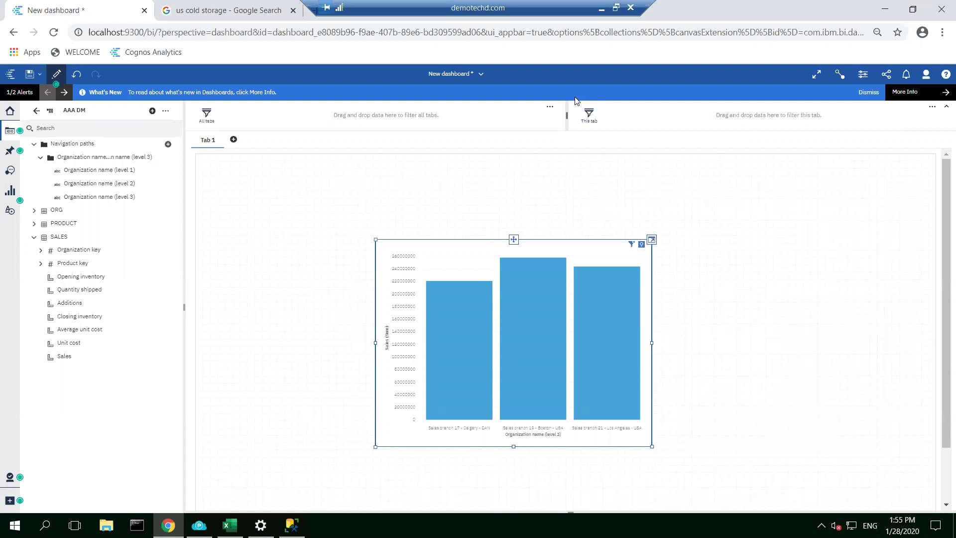
pyautogui.click(338, 236)
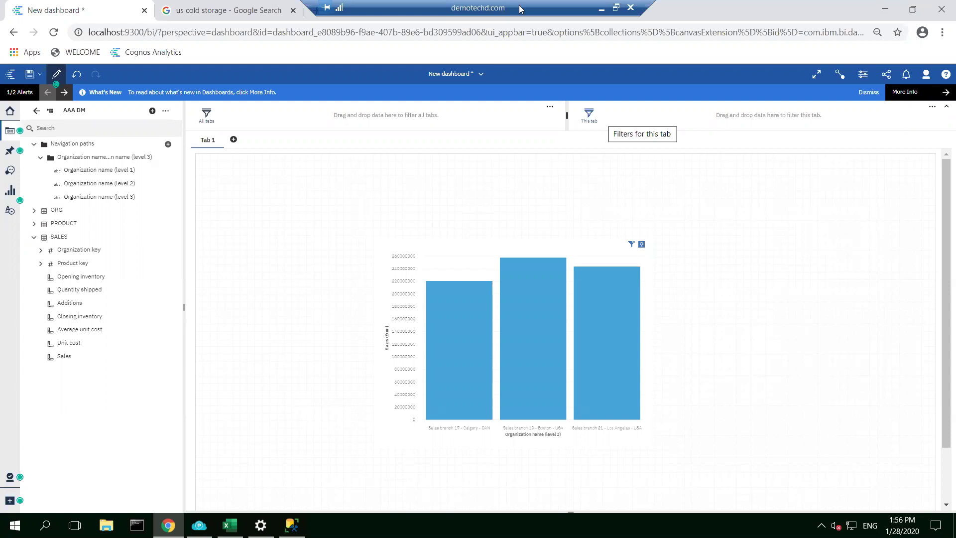
# Step: Return to Welcome, check AAA New dashboard's properties in My content, then close the panels
pyautogui.click(444, 76)
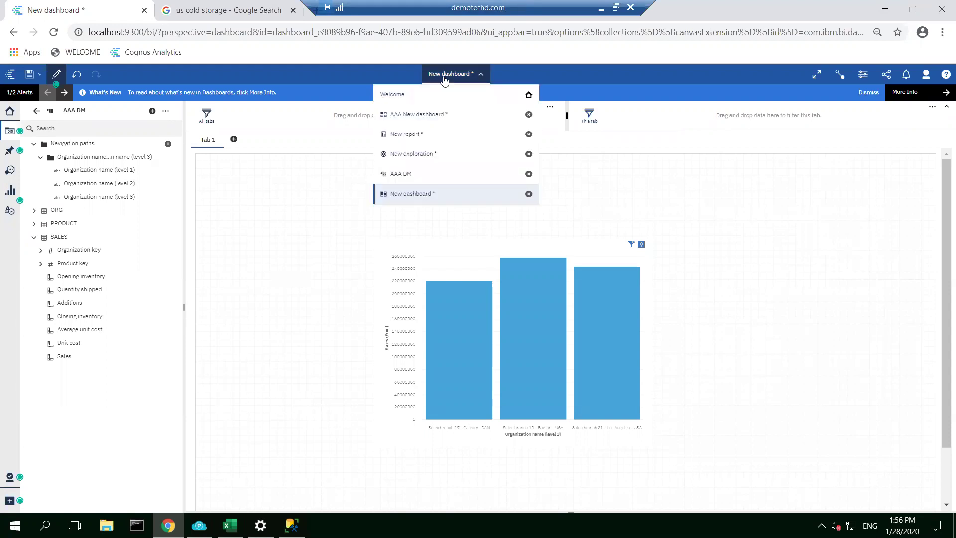
pyautogui.click(398, 96)
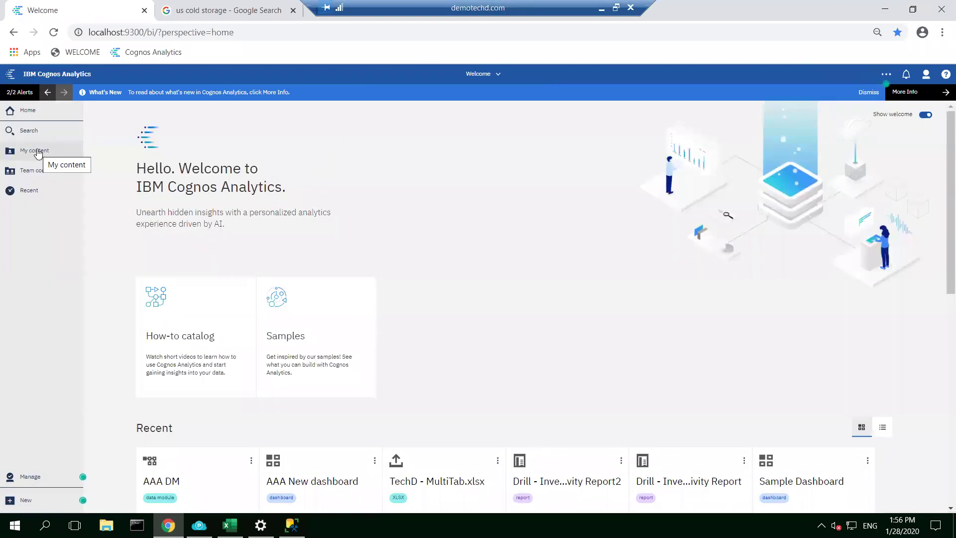
pyautogui.click(37, 152)
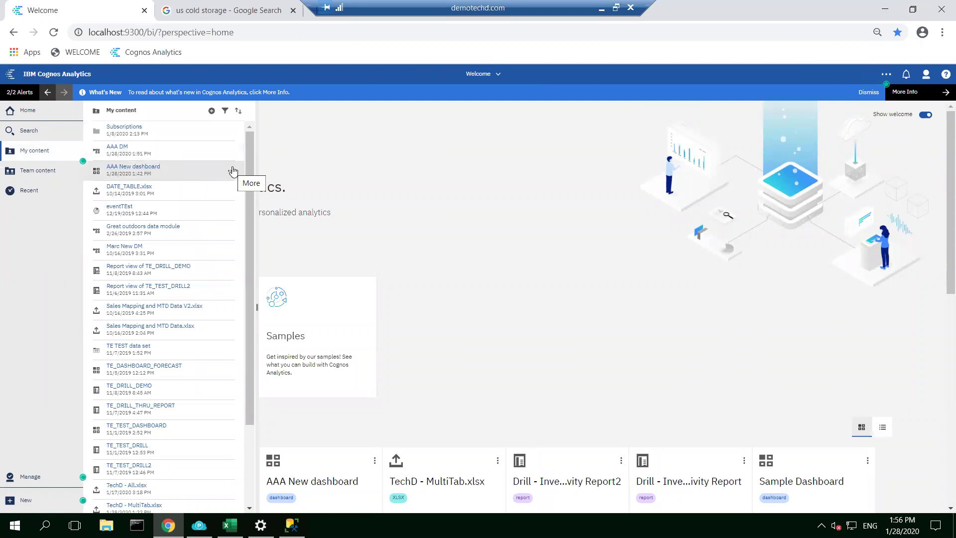
pyautogui.click(232, 171)
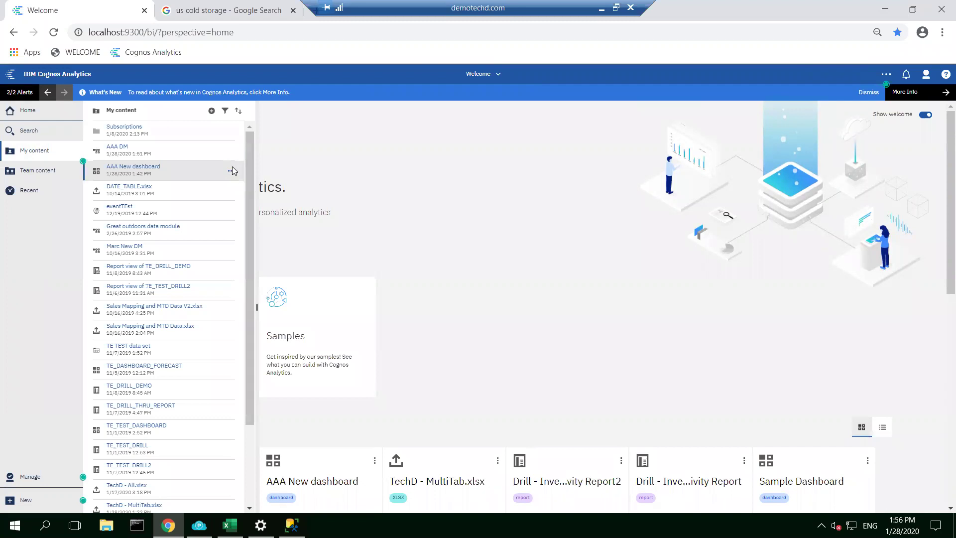
pyautogui.click(278, 264)
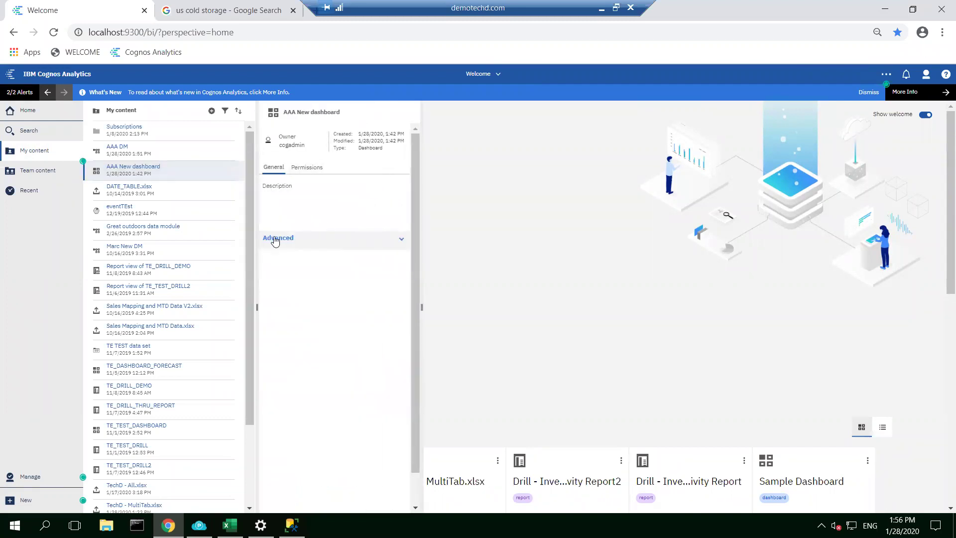
pyautogui.click(427, 198)
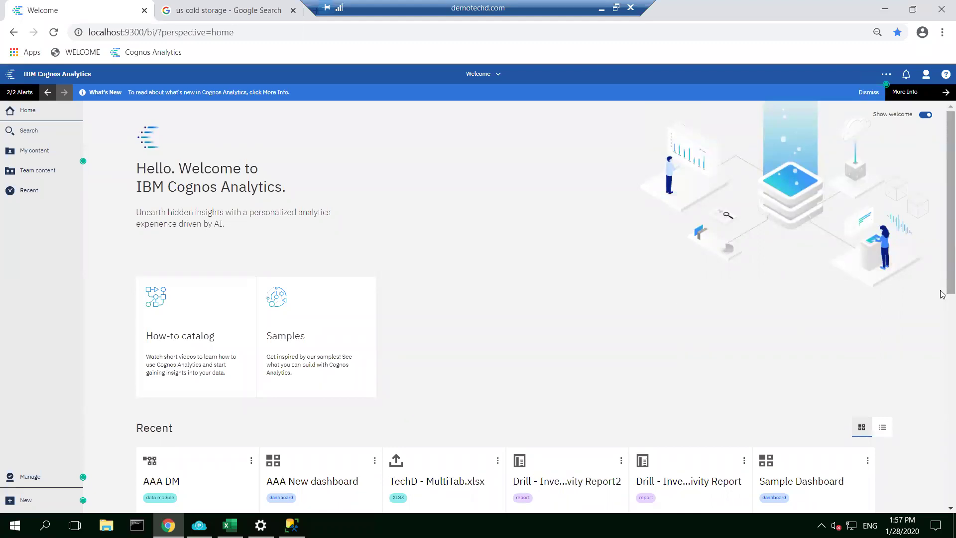
pyautogui.scroll(-8, 942, 294)
pyautogui.scroll(3, 940, 385)
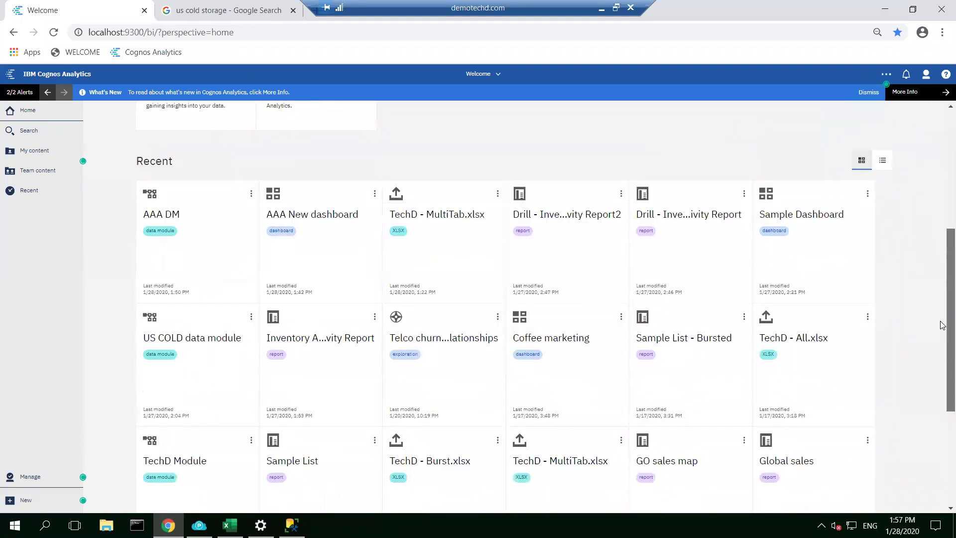
pyautogui.scroll(5, 942, 325)
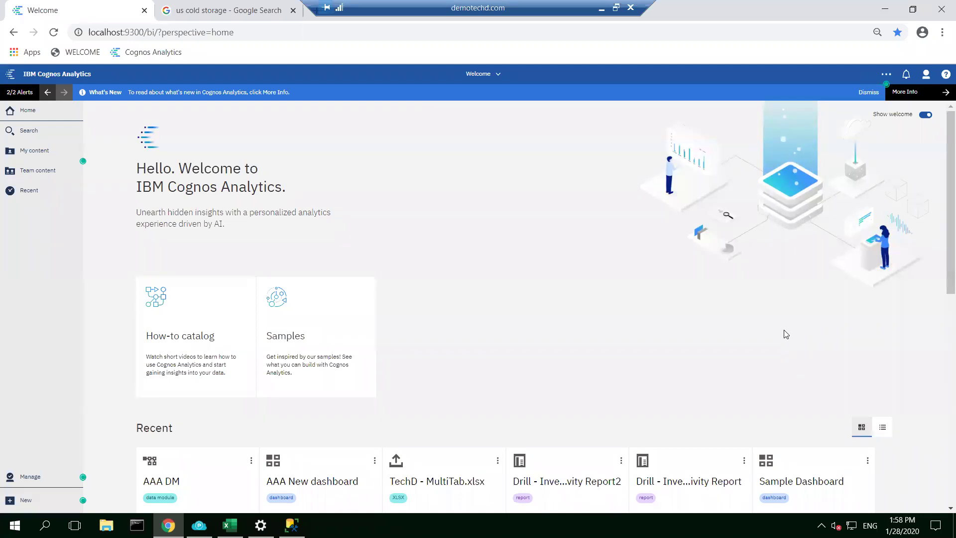
# Step: Go to Team content > Samples > Reports and show the actions for Customer lifetime value analysis
pyautogui.click(26, 174)
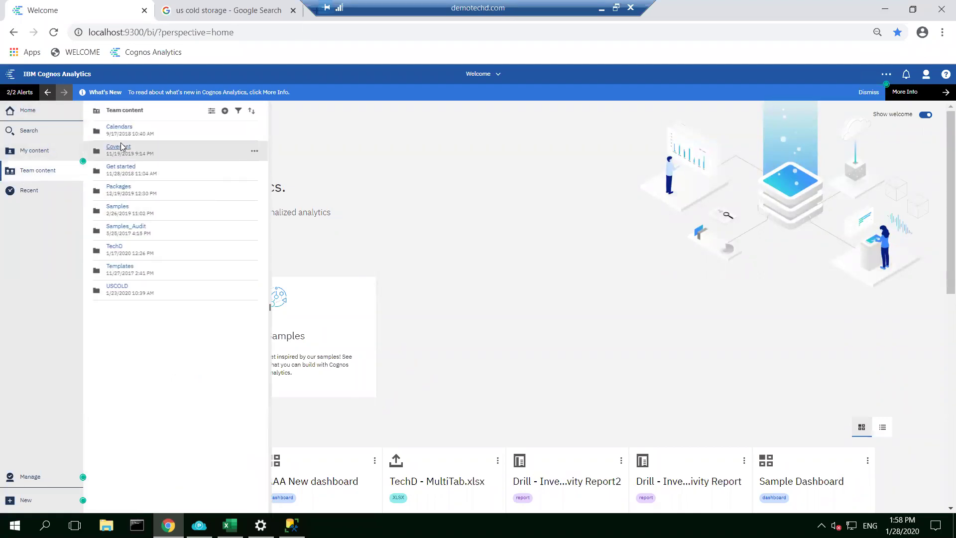
pyautogui.click(117, 209)
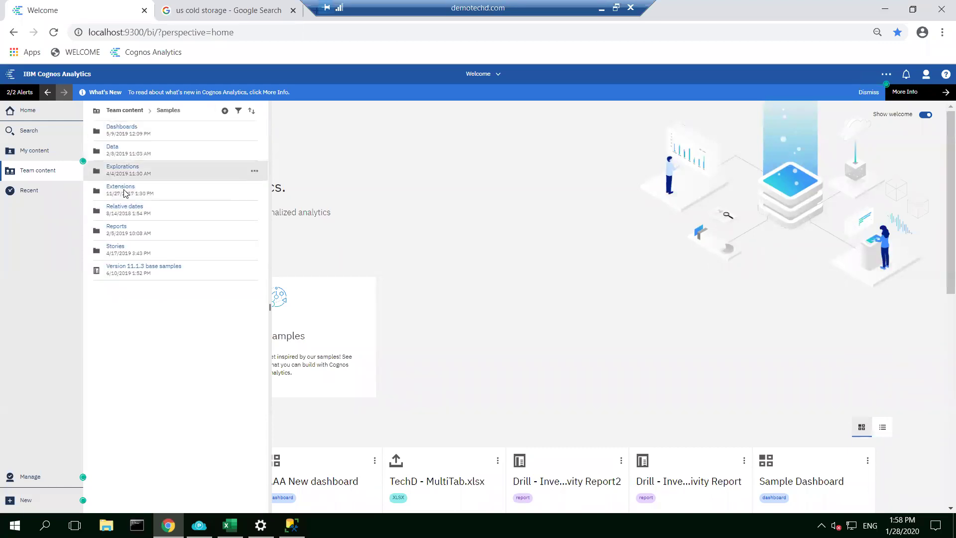
pyautogui.click(191, 231)
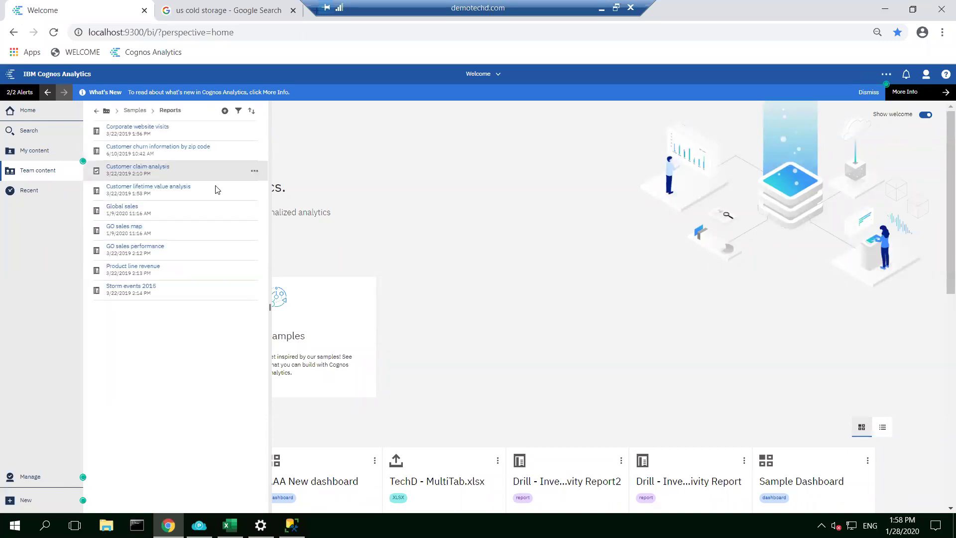
pyautogui.click(253, 190)
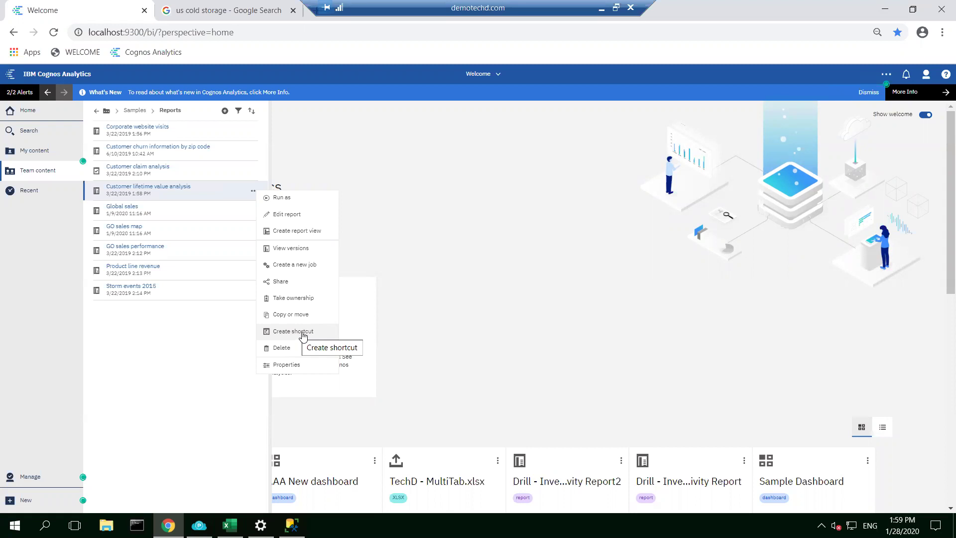
# Step: Create a shortcut to the Customer lifetime value analysis report
pyautogui.click(303, 332)
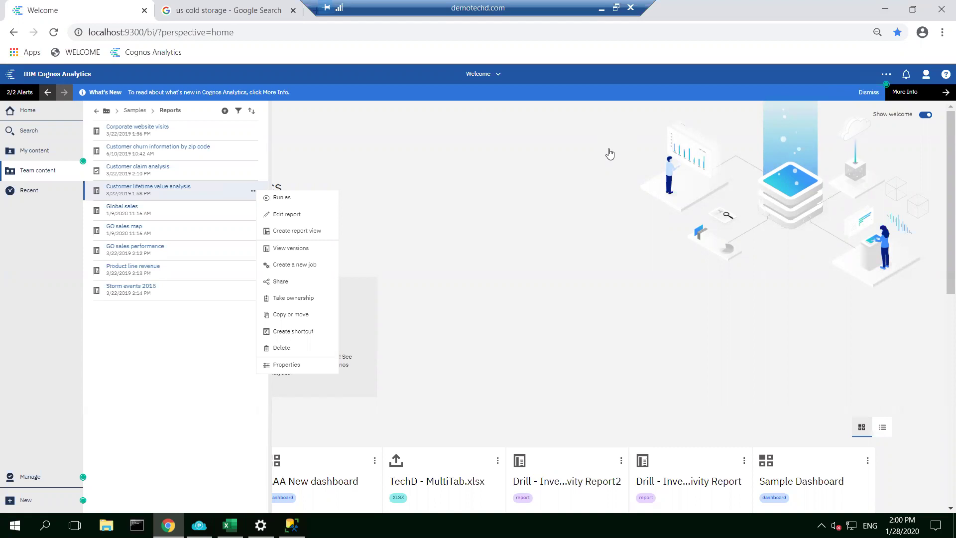
# Step: Show the Companion applications list (Drill-Through definitions, Workspace) and select the Cognos web address
pyautogui.click(24, 501)
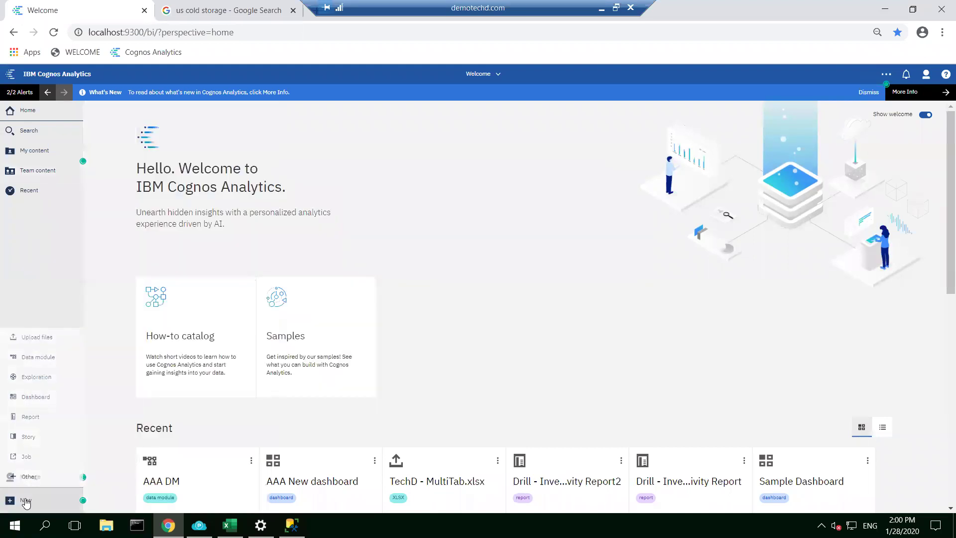
pyautogui.click(24, 501)
pyautogui.click(24, 501)
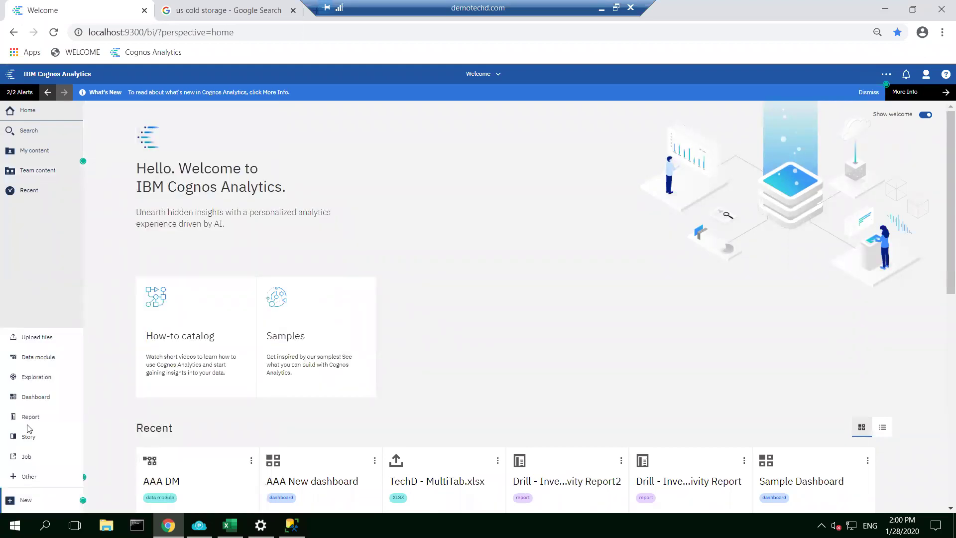
pyautogui.click(29, 476)
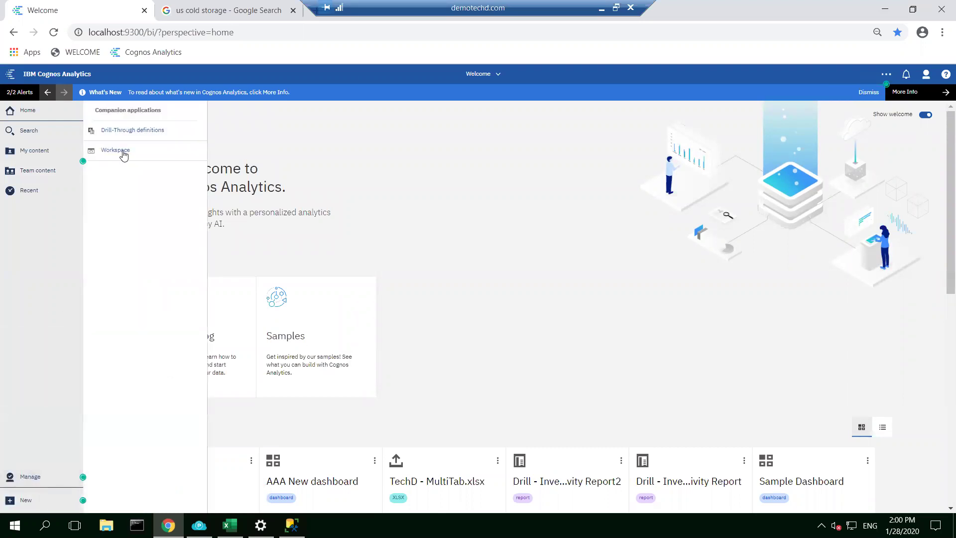
pyautogui.click(248, 31)
pyautogui.hotkey('ctrl', 'c')
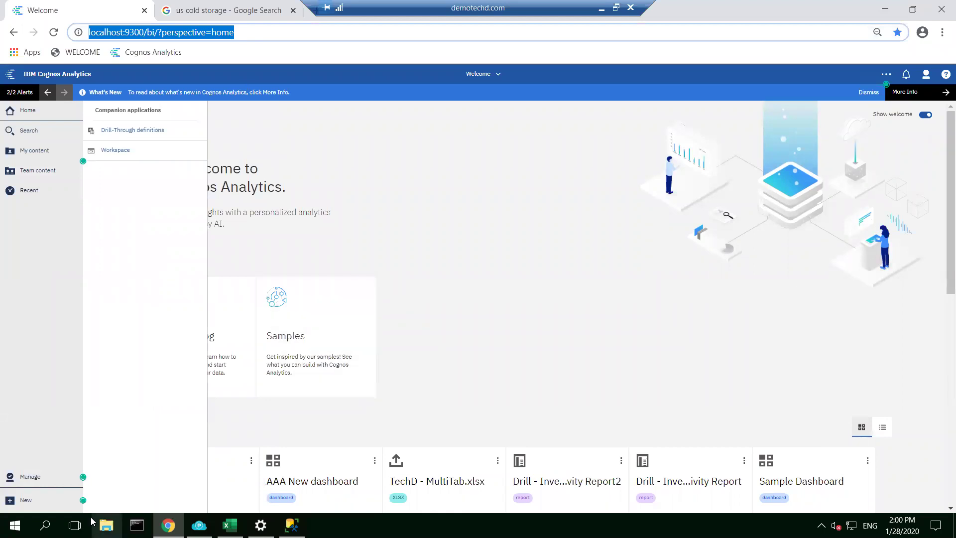
# Step: Search Windows for 'firefox', correcting the search text along the way
pyautogui.click(45, 525)
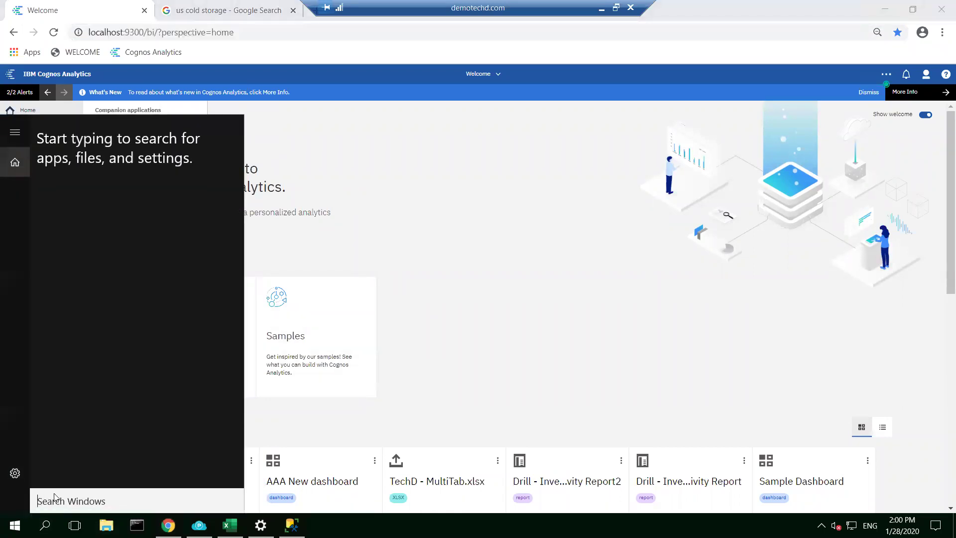
pyautogui.write('inter')
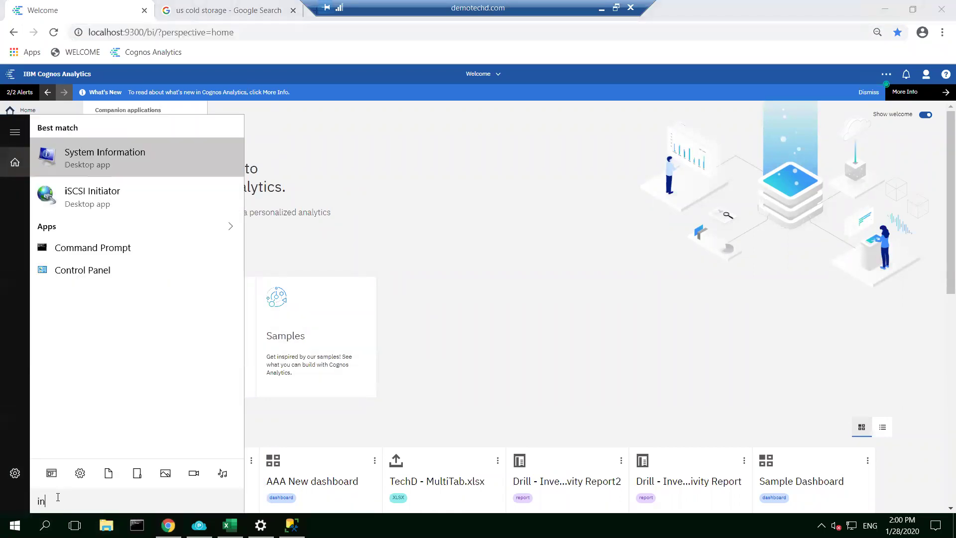
pyautogui.press('BackSpace')
pyautogui.press('BackSpace')
pyautogui.press('BackSpace')
pyautogui.press('BackSpace')
pyautogui.press('BackSpace')
pyautogui.write('f')
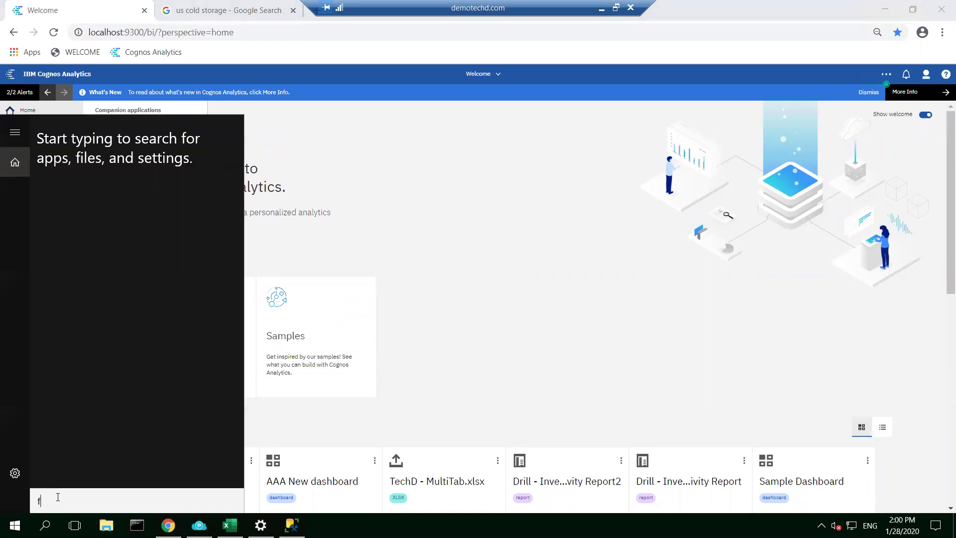
pyautogui.write('ire')
pyautogui.press('BackSpace')
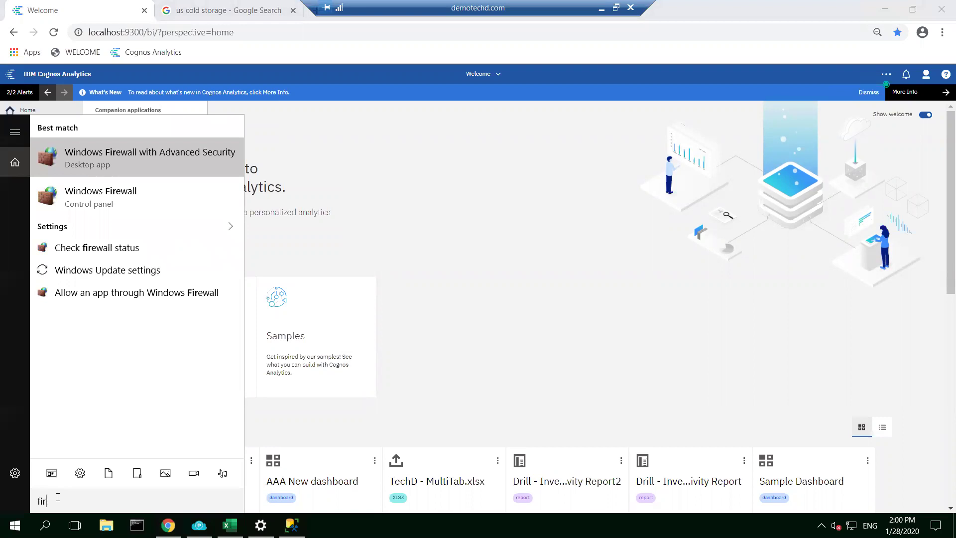
pyautogui.press('BackSpace')
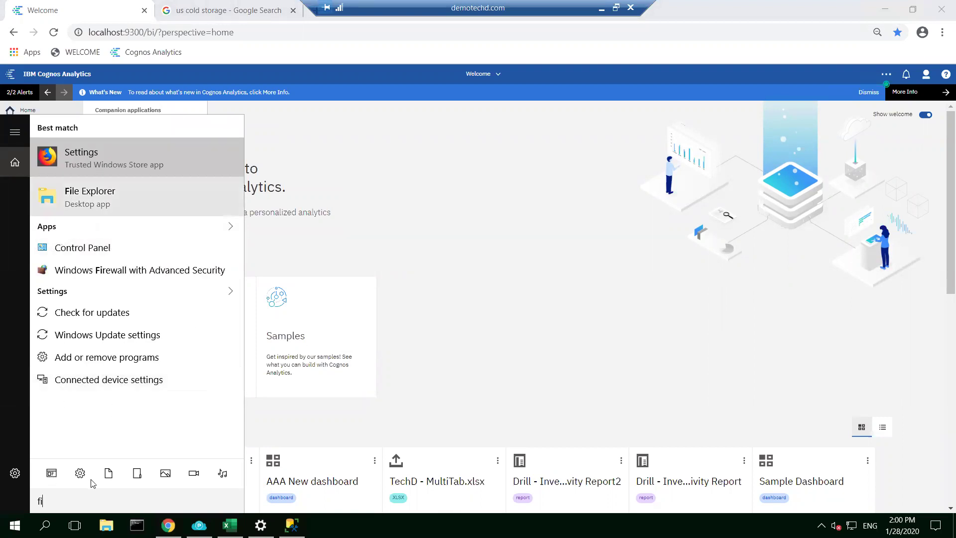
pyautogui.write('refox')
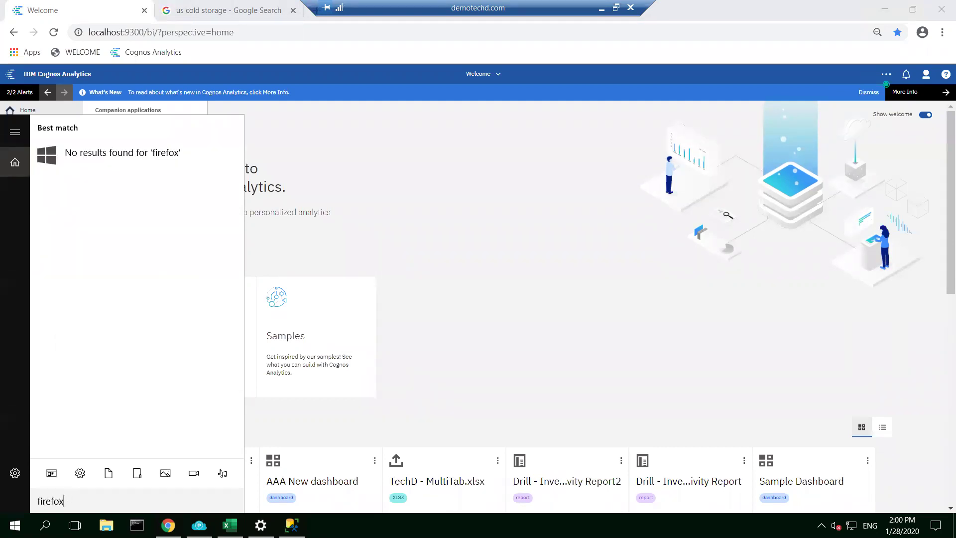
pyautogui.moveTo(72, 500); pyautogui.dragTo(20, 511)
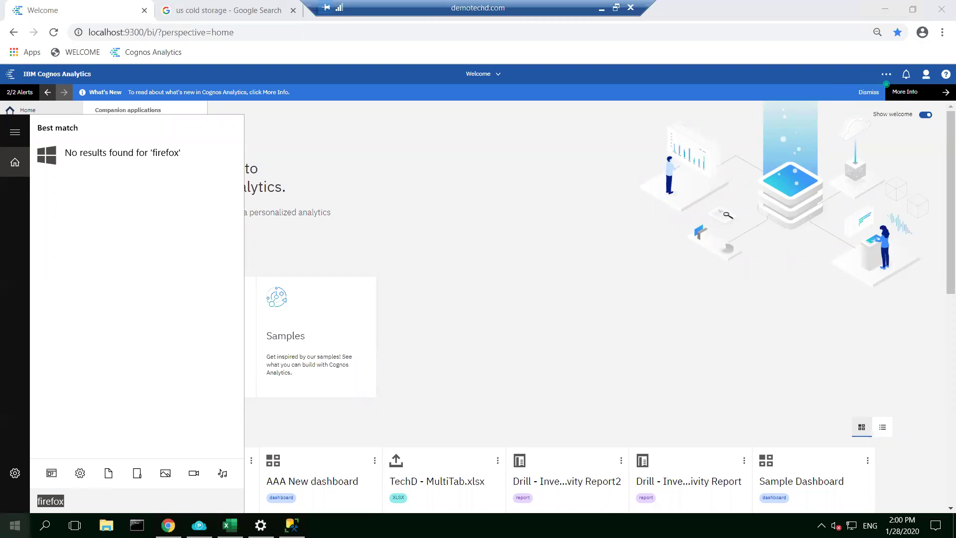
pyautogui.click(15, 525)
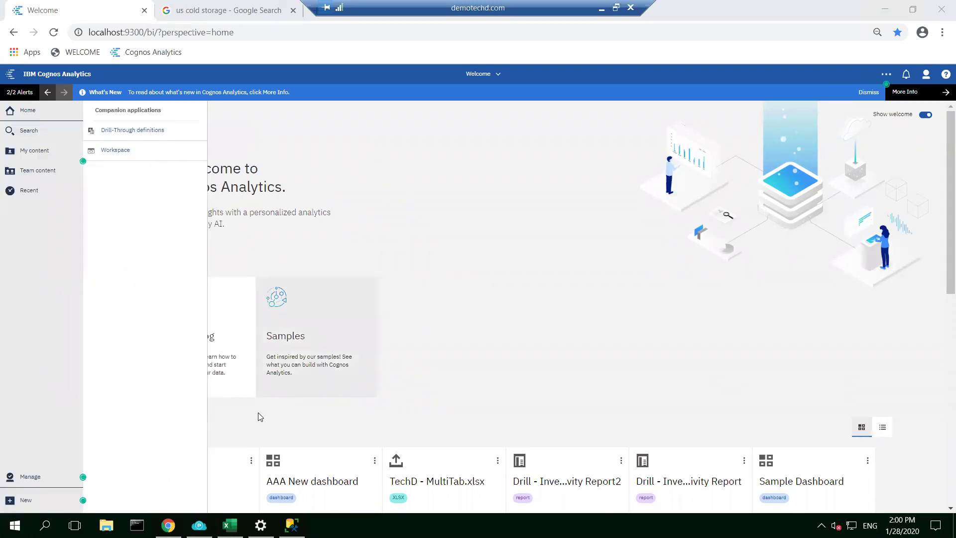
# Step: Scroll the Start menu app list down to Firefox under F
pyautogui.press('super')
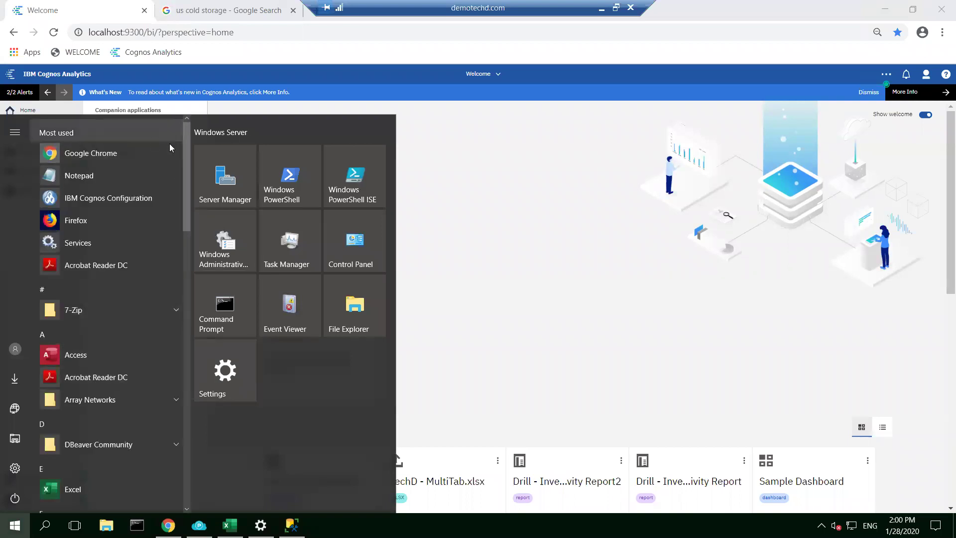
pyautogui.scroll(-1, 184, 207)
pyautogui.scroll(-5, 179, 224)
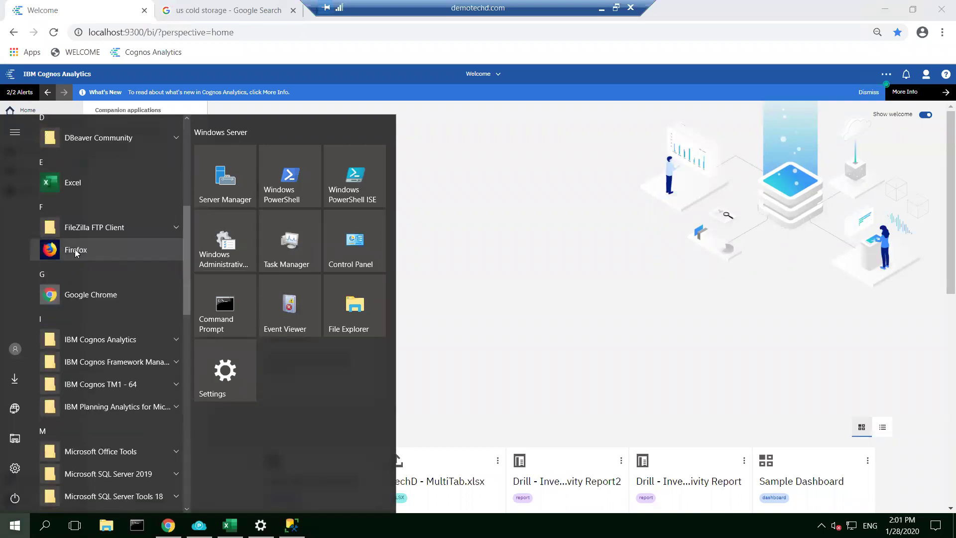
# Step: Launch Firefox and load the Cognos home address localhost:9300/bi/?perspective=home
pyautogui.click(76, 249)
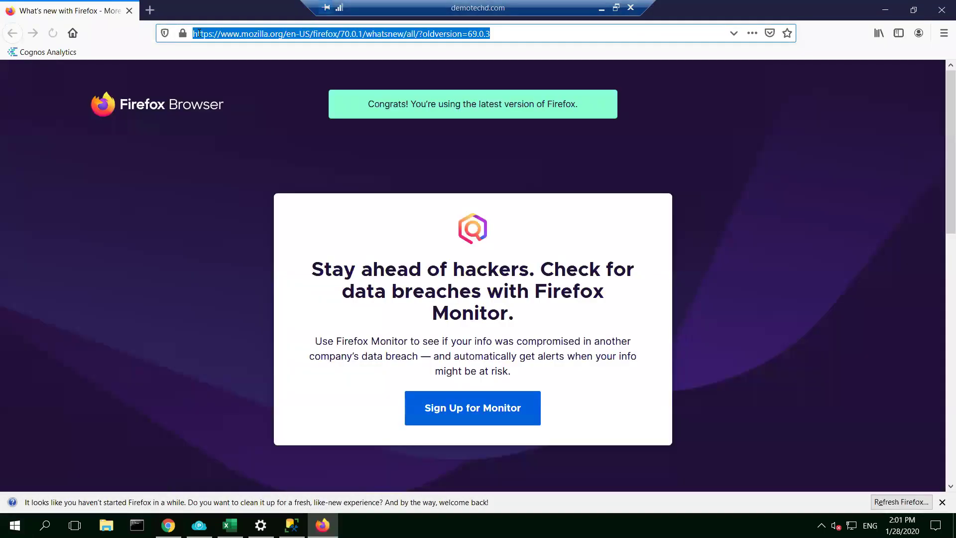
pyautogui.hotkey('ctrl', 'v')
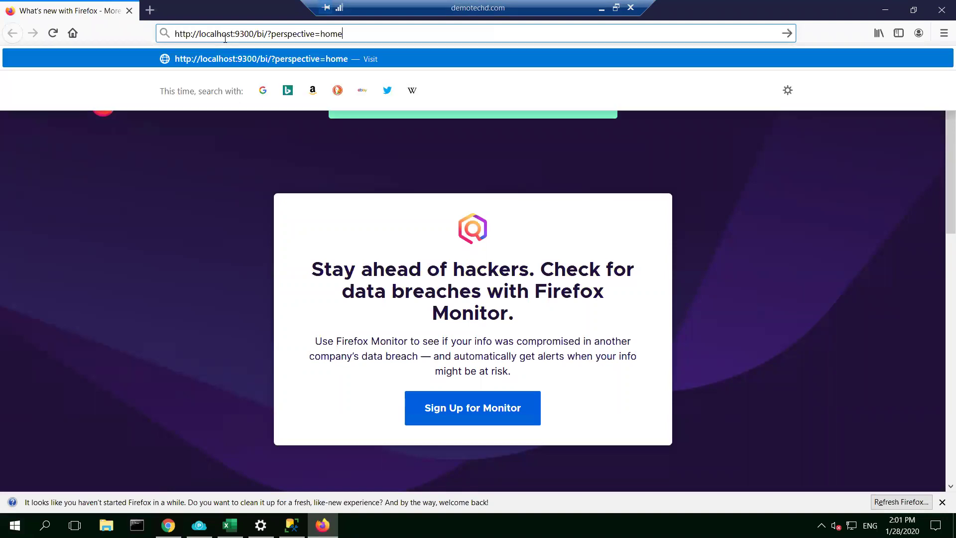
pyautogui.press('Return')
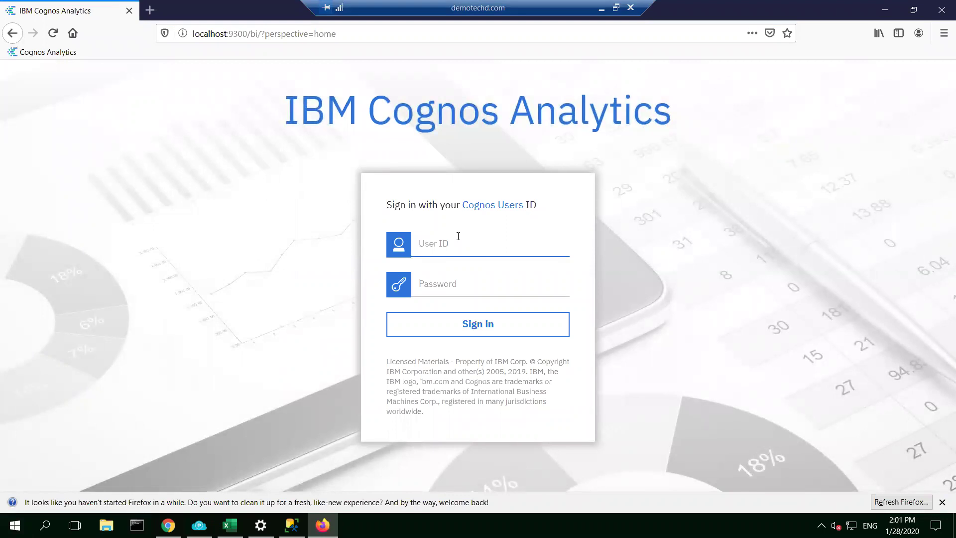
# Step: Sign in with the user ID and password, then open the Companion applications list
pyautogui.click(427, 248)
pyautogui.write('cogadmin')
pyautogui.press('Tab')
pyautogui.write('********')
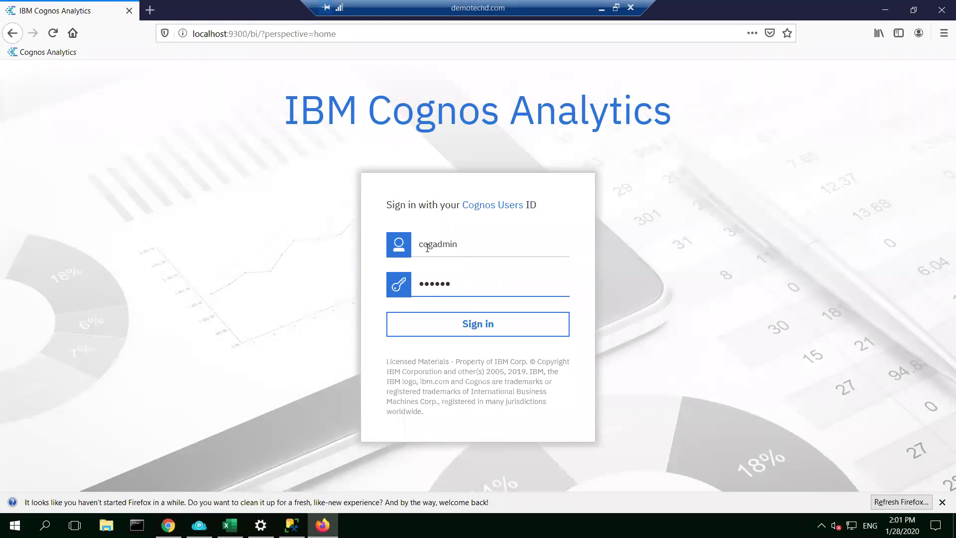
pyautogui.write('*')
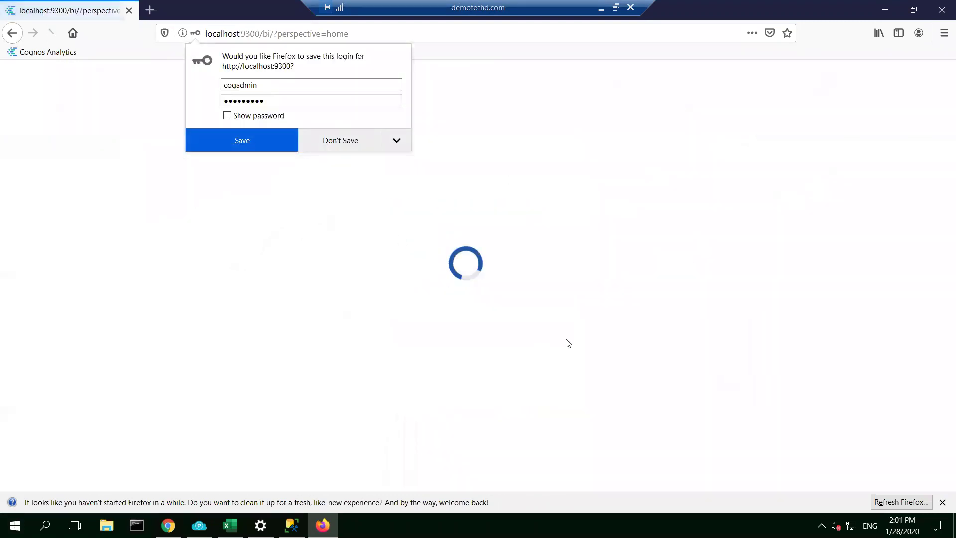
pyautogui.click(70, 111)
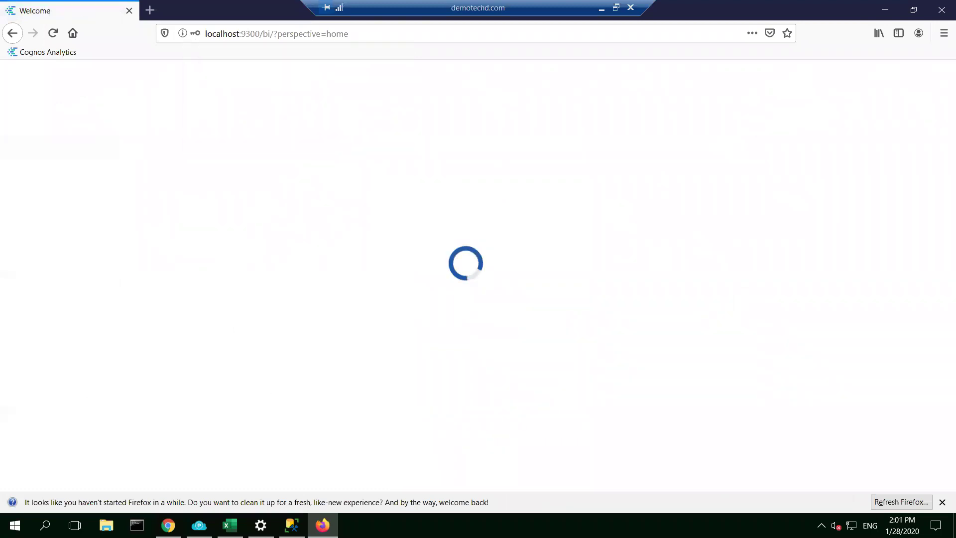
pyautogui.click(31, 474)
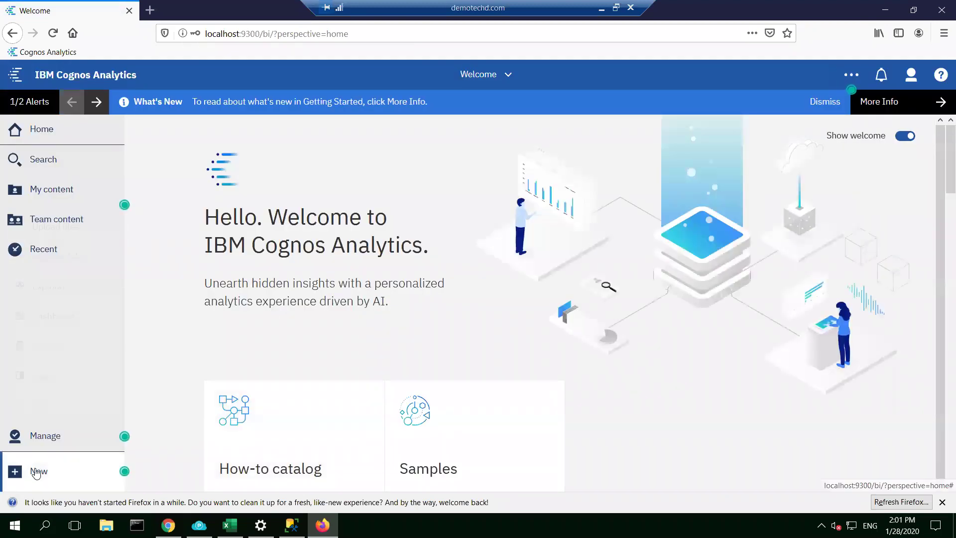
pyautogui.click(45, 437)
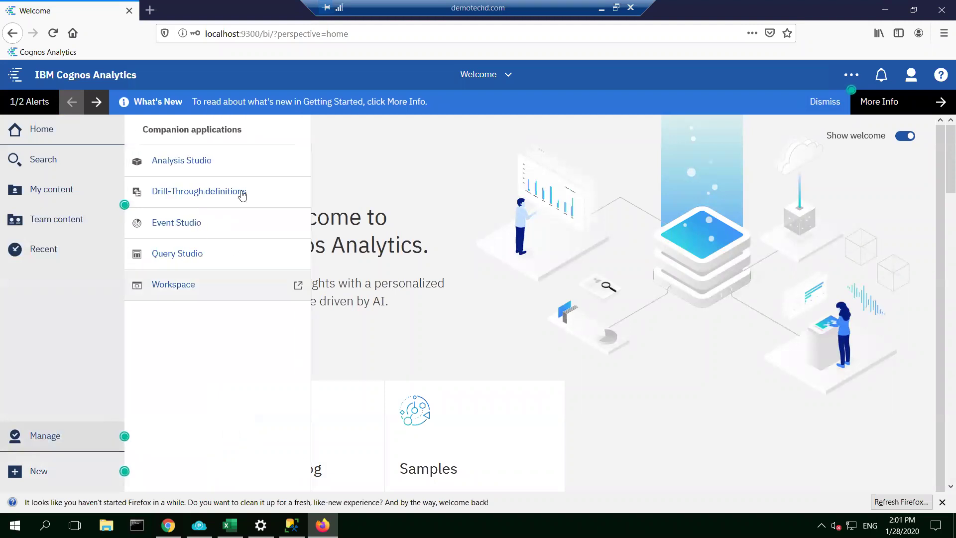